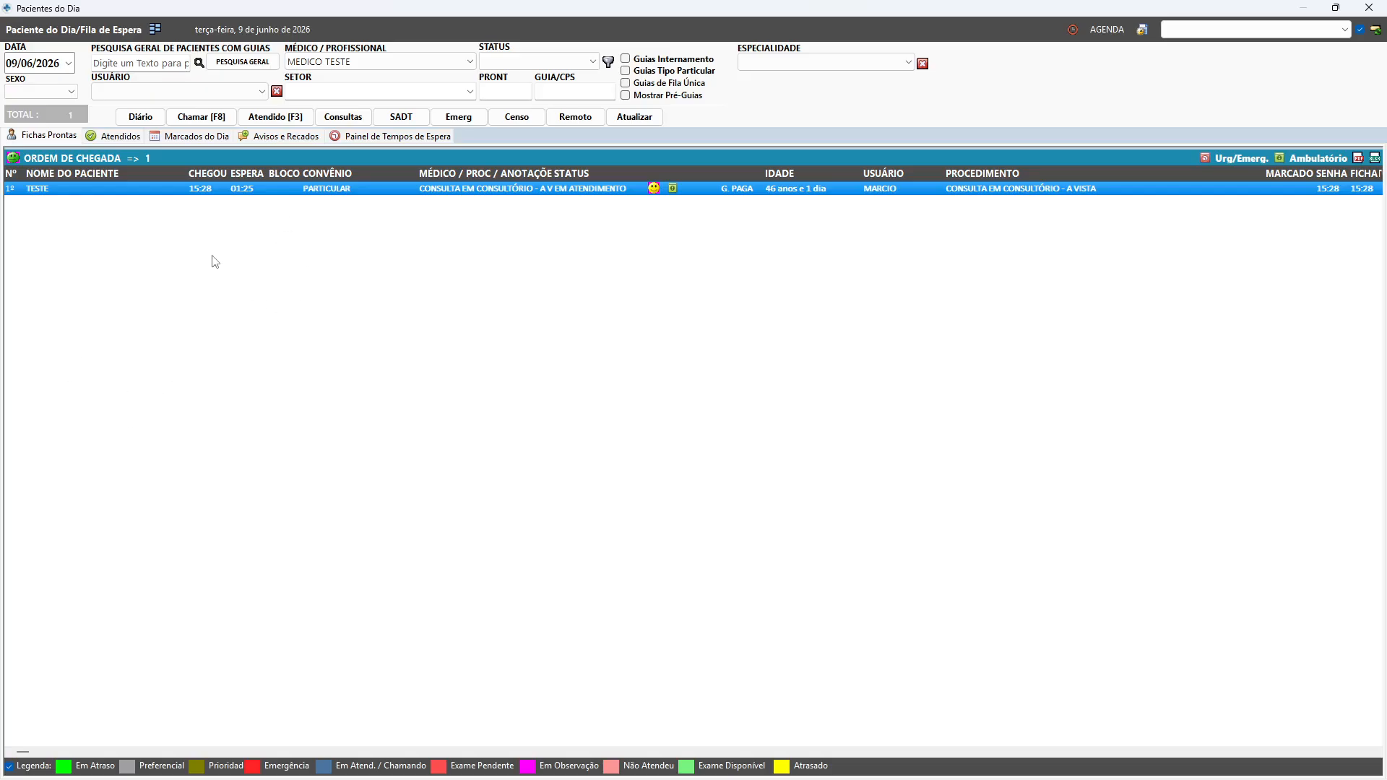
Review the day's attended patients, scheduled patients and notices lists, and return to the ready patient files
left_click(118, 137)
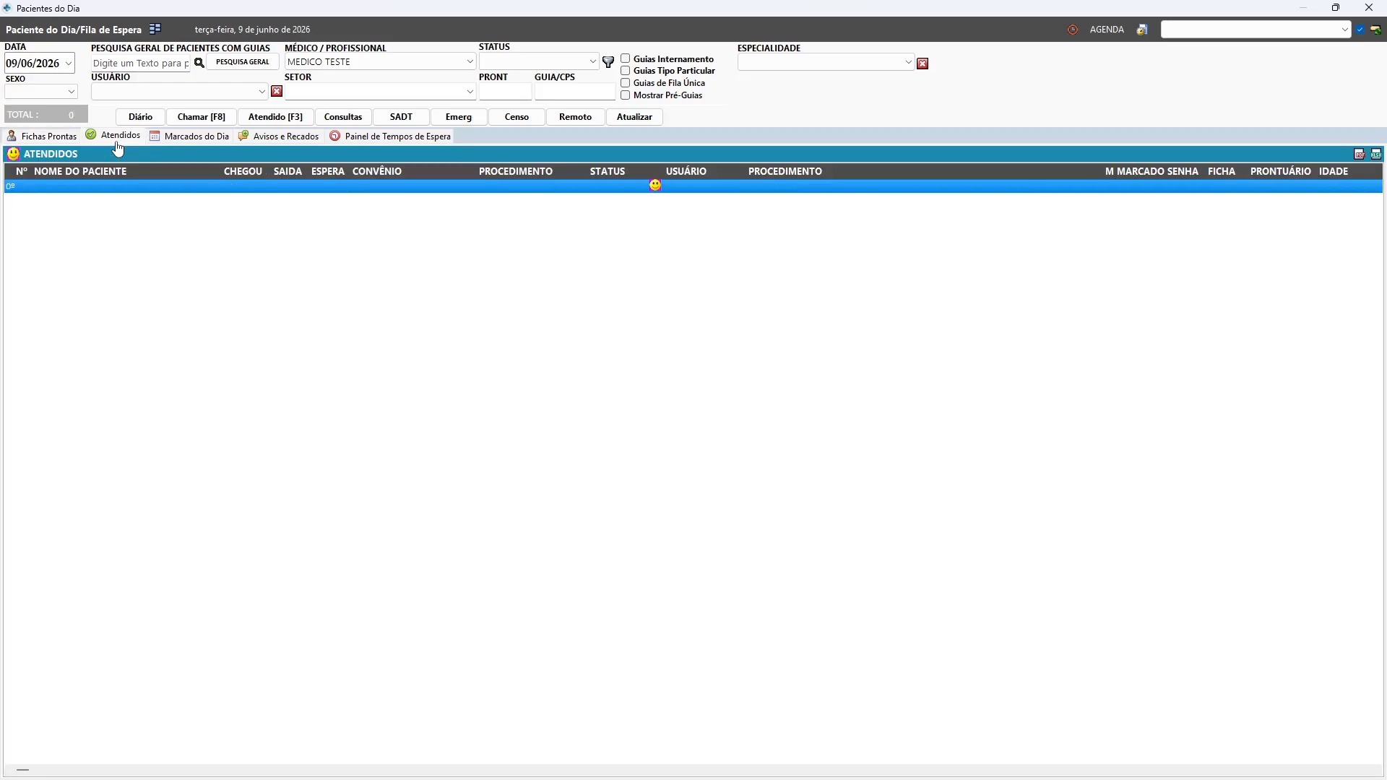
left_click(195, 136)
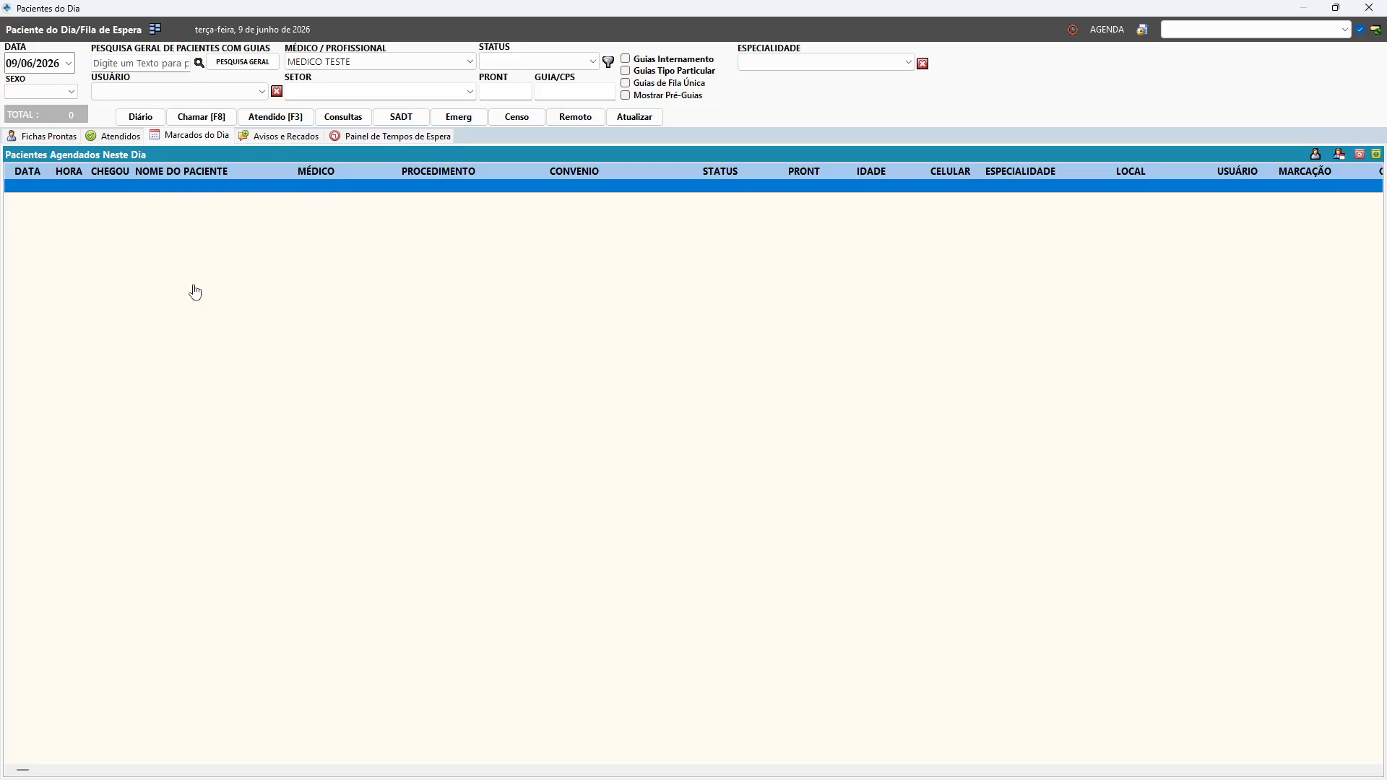
left_click(250, 137)
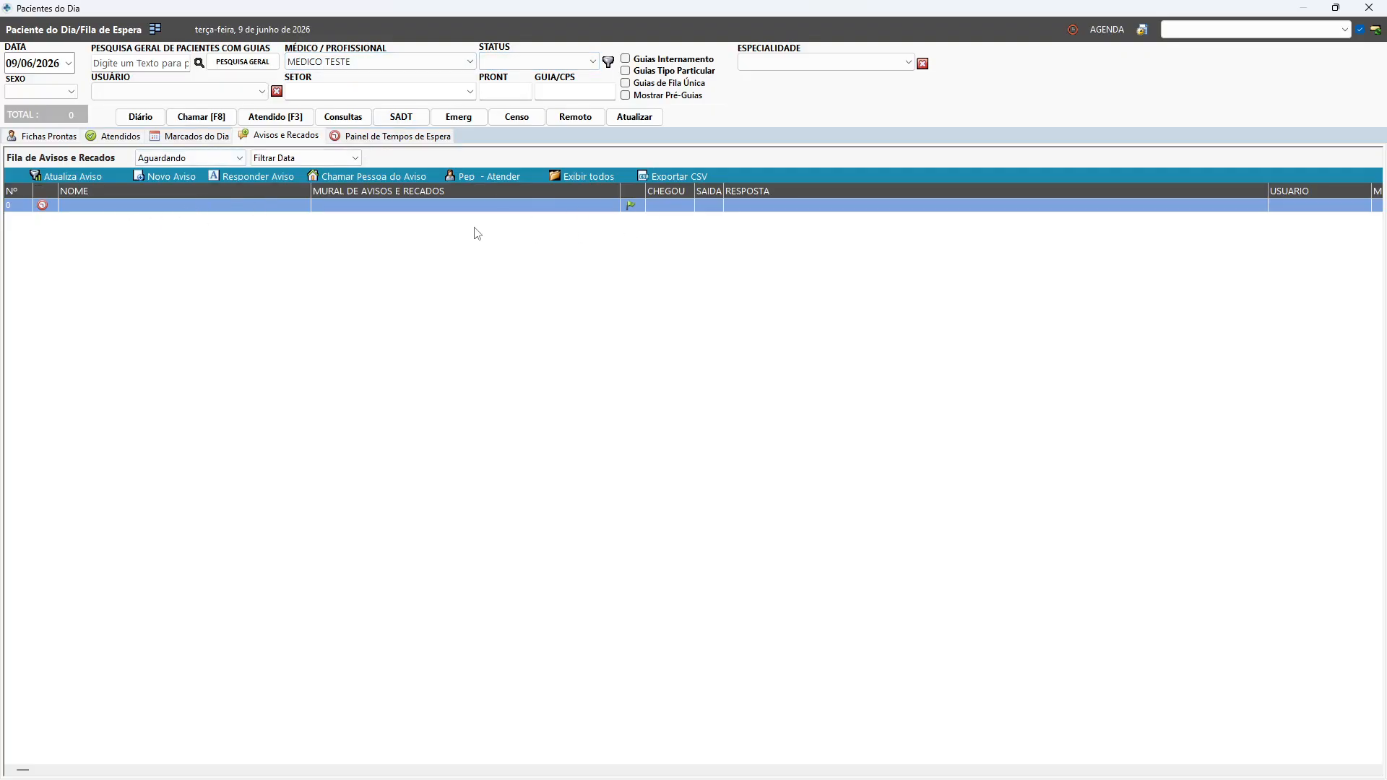
left_click(54, 141)
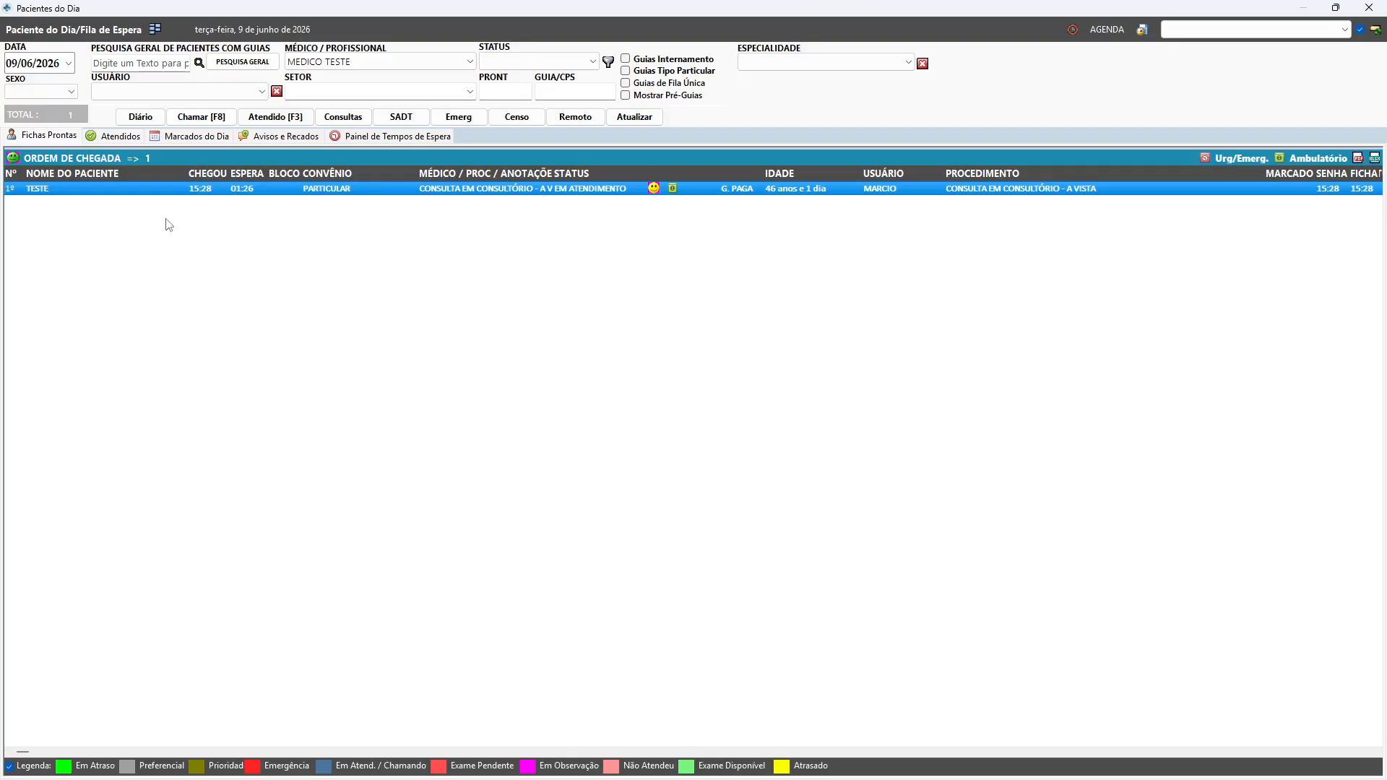
Browse the queue by consultations, SADT and emergencies, view the bed census, and return to the consultations queue
left_click(165, 68)
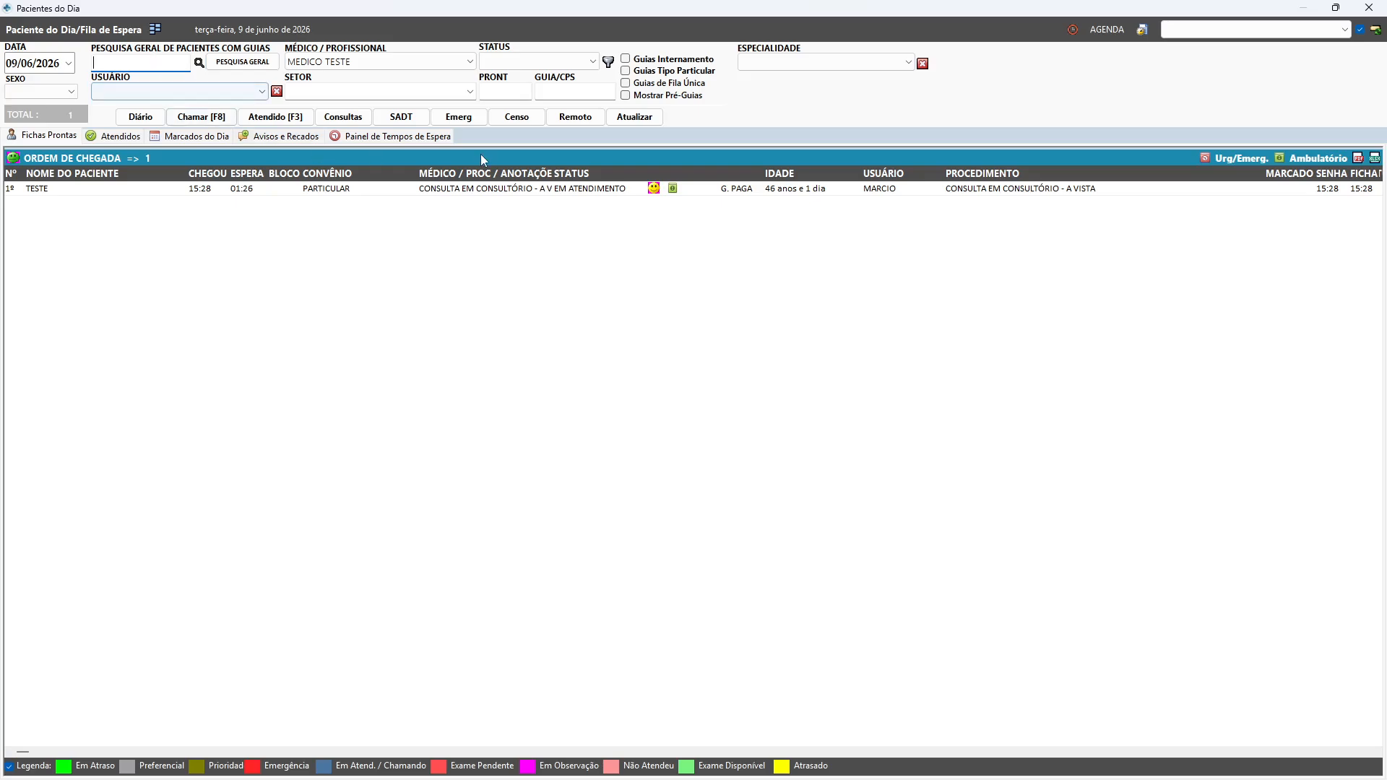
left_click(494, 89)
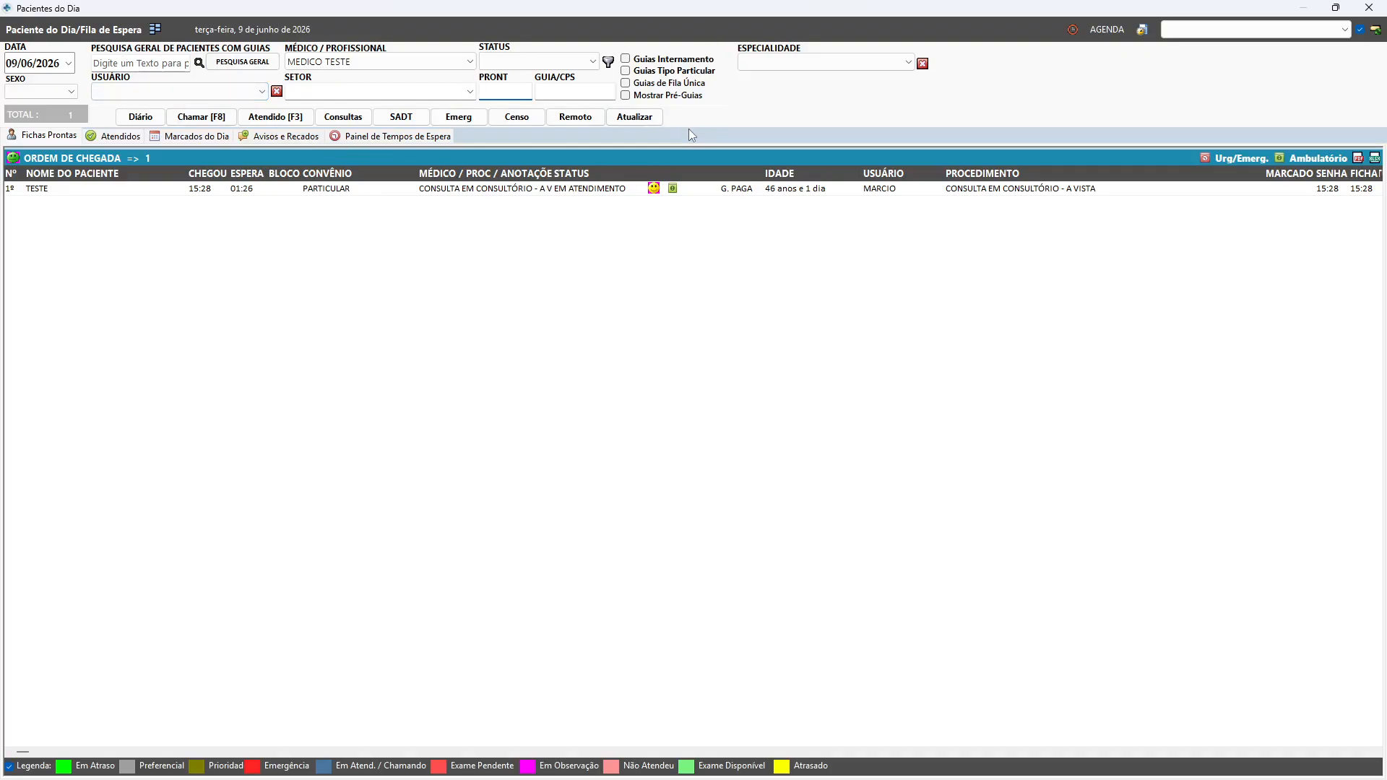
left_click(346, 117)
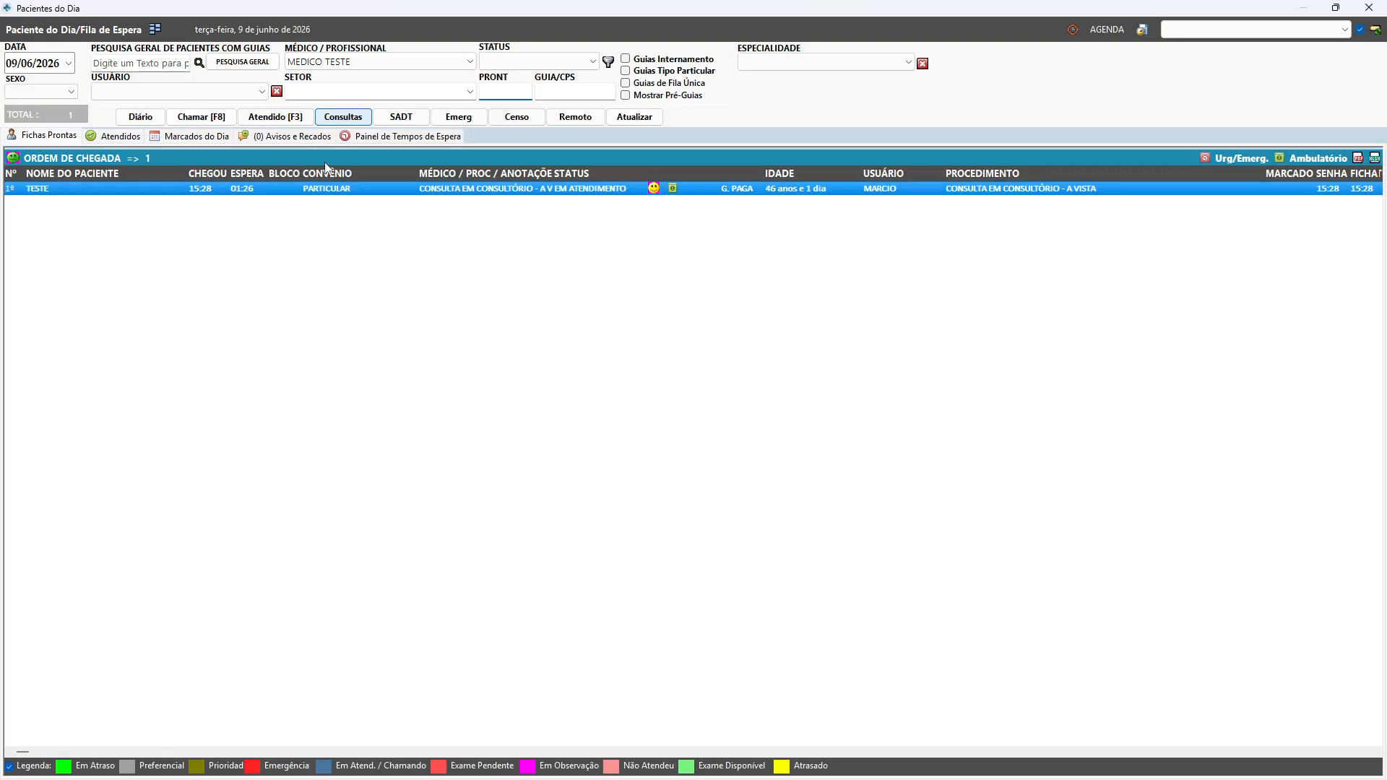
left_click(423, 120)
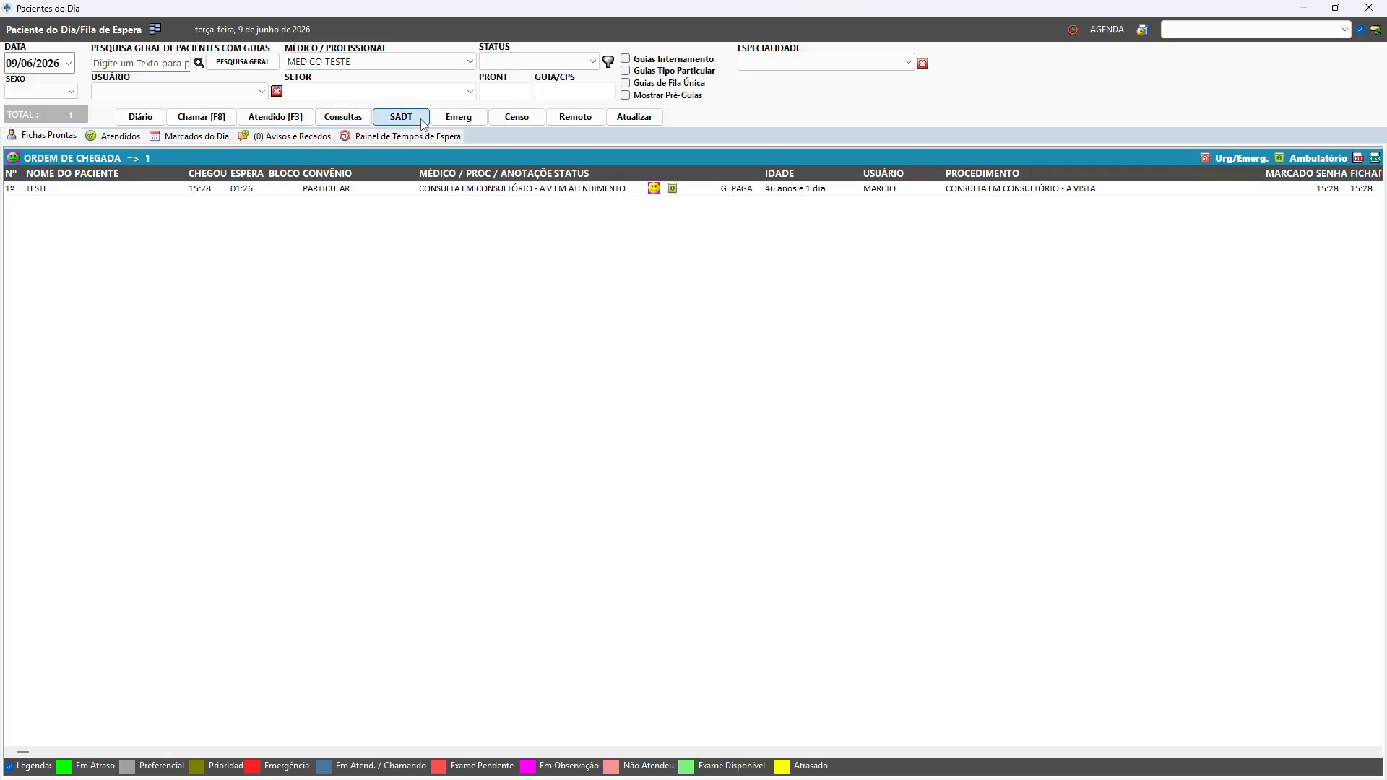
left_click(475, 120)
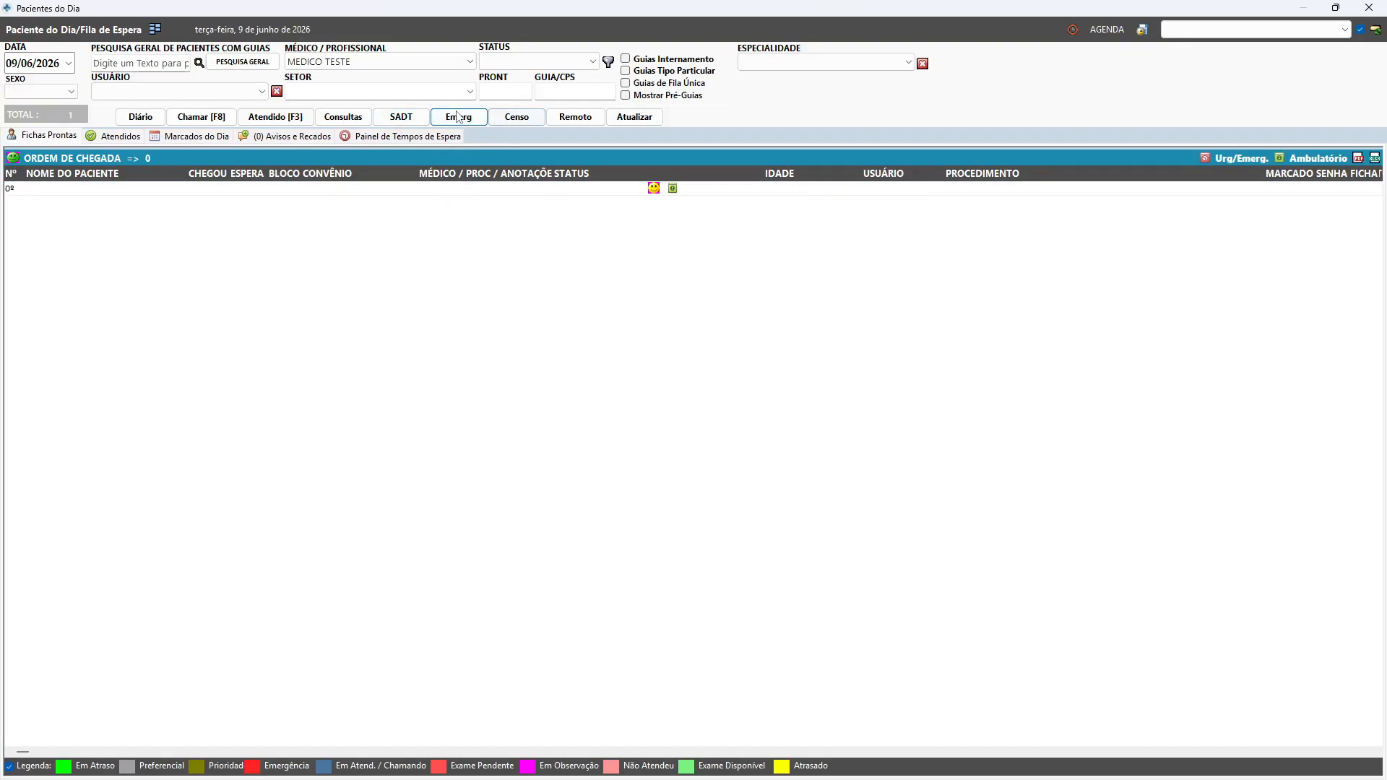
left_click(530, 117)
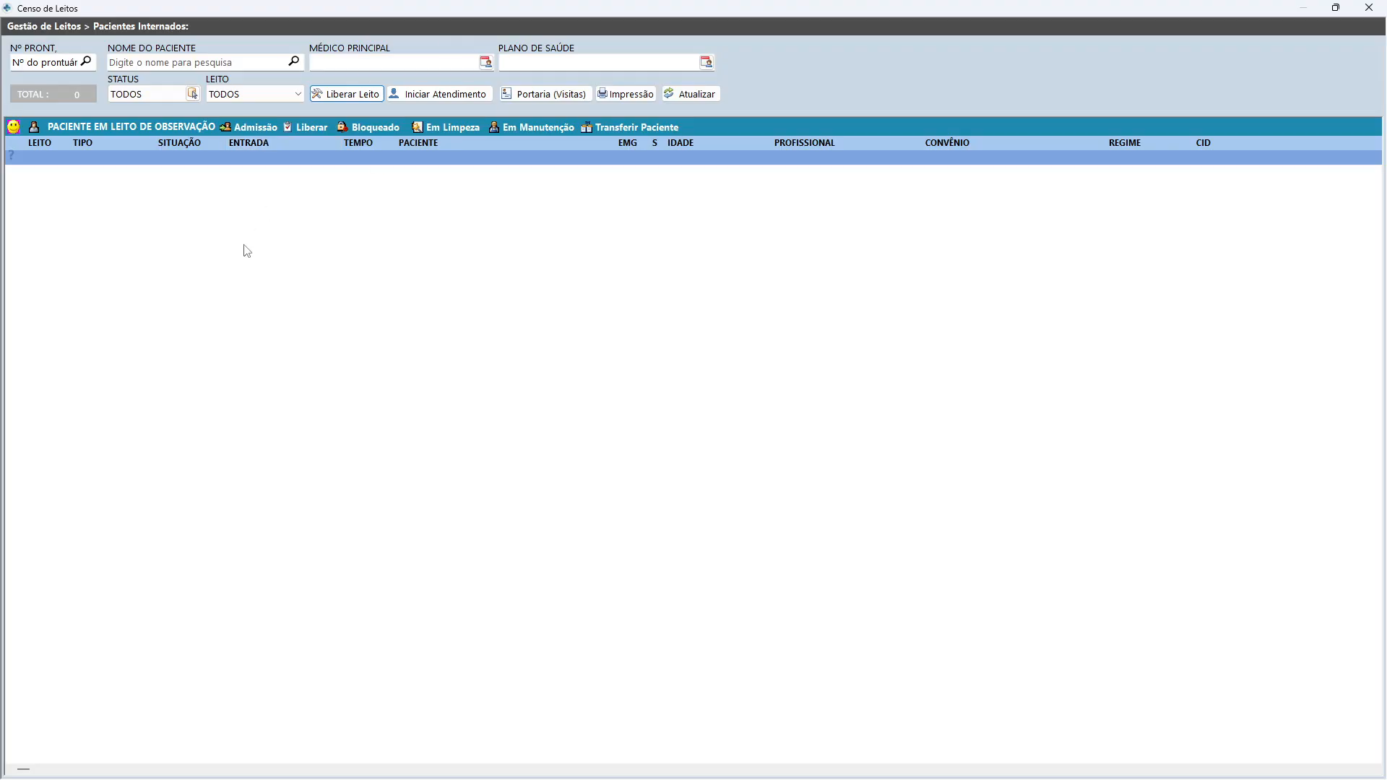
left_click(1368, 8)
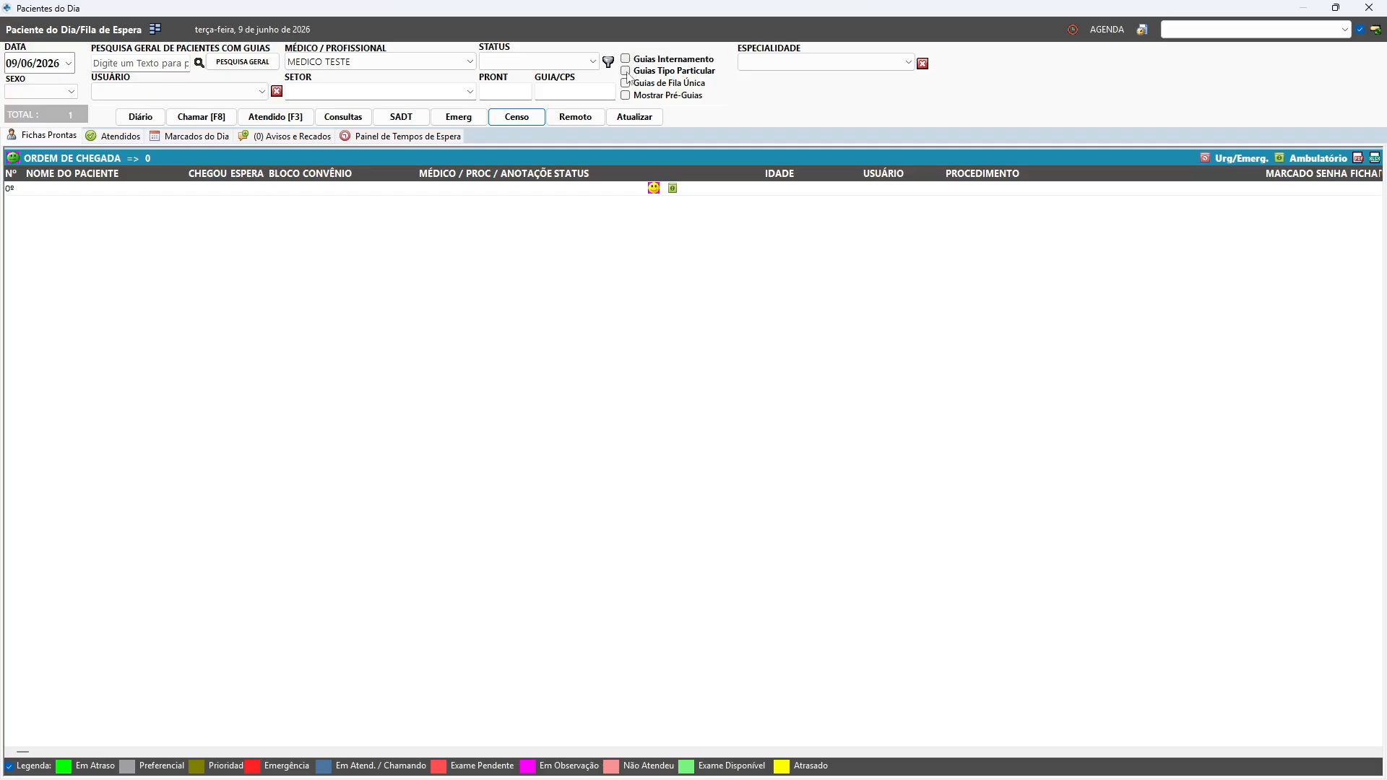
left_click(346, 117)
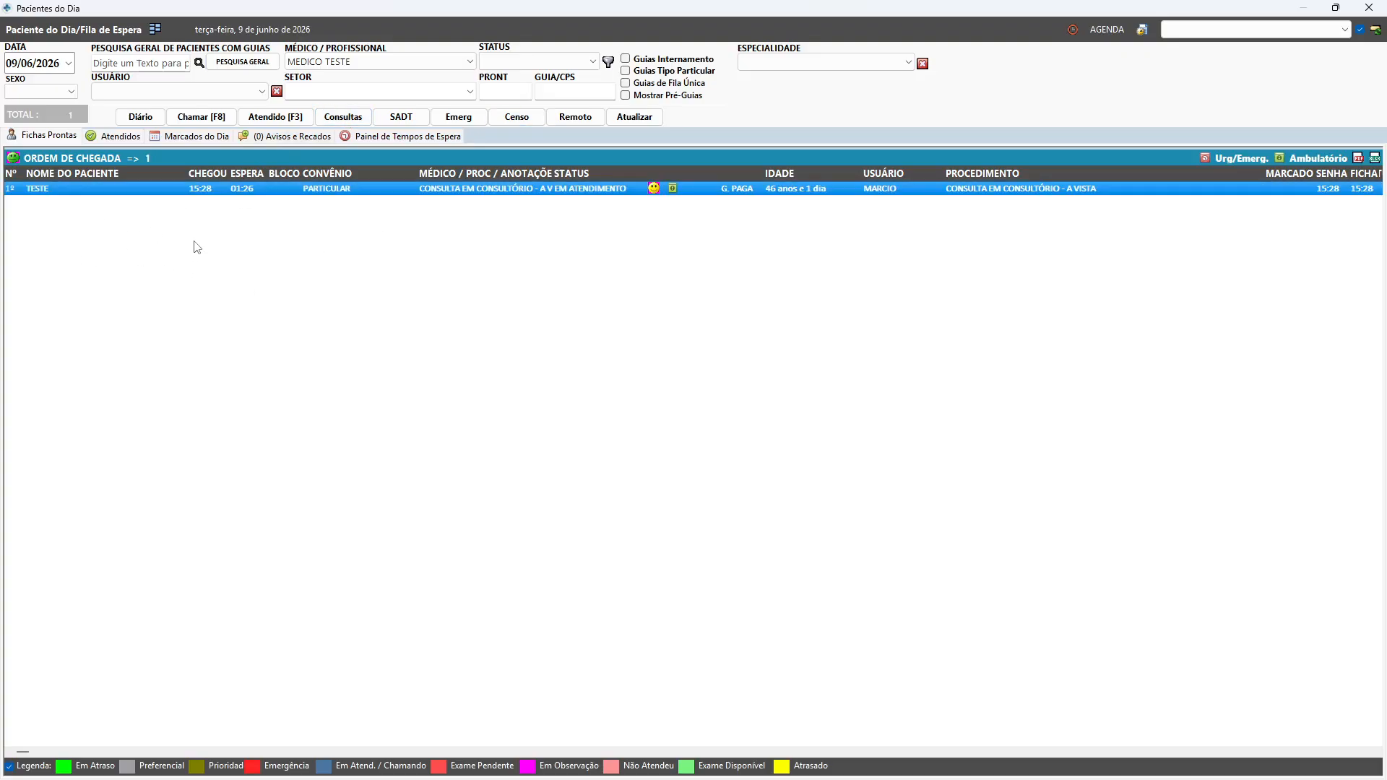
Open the waiting patient's electronic record in a maximized window and try to call the patient
double_click(158, 192)
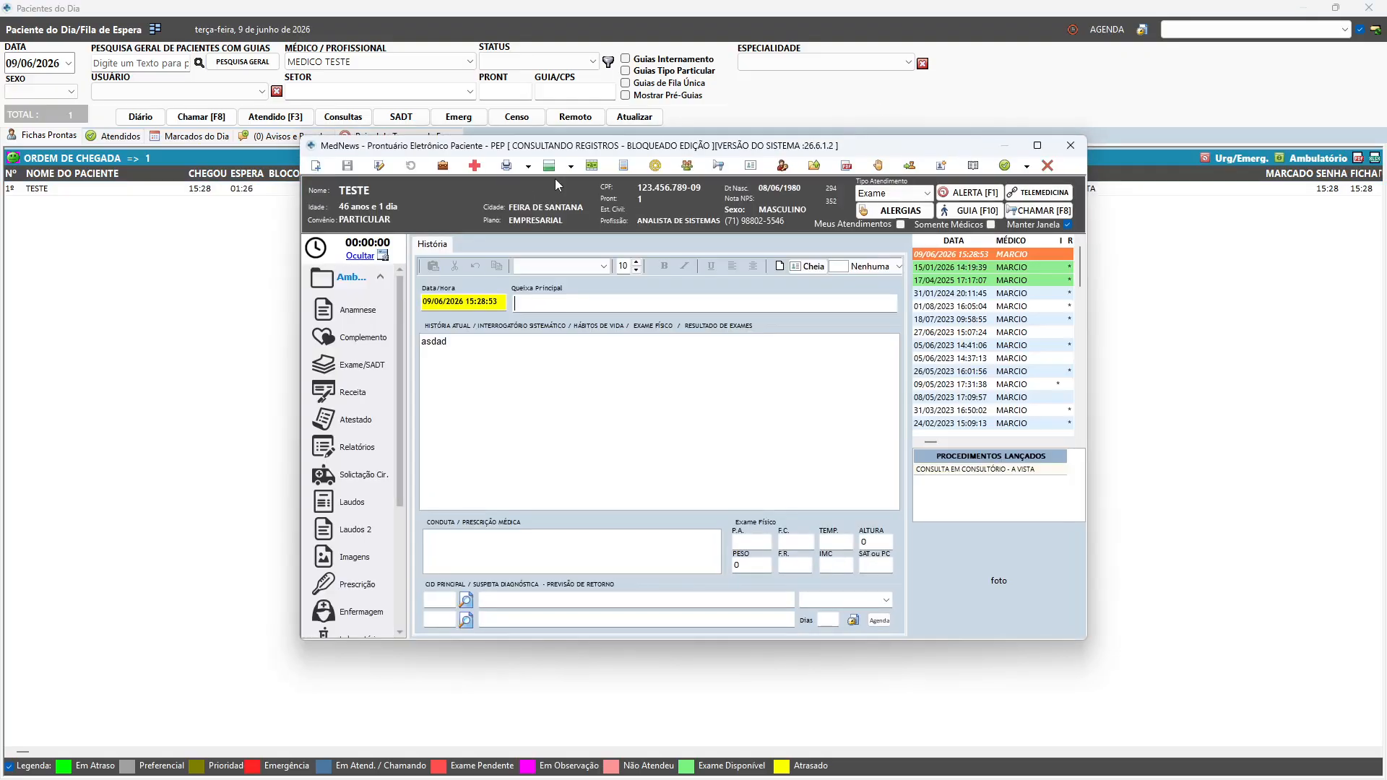
left_click(1037, 146)
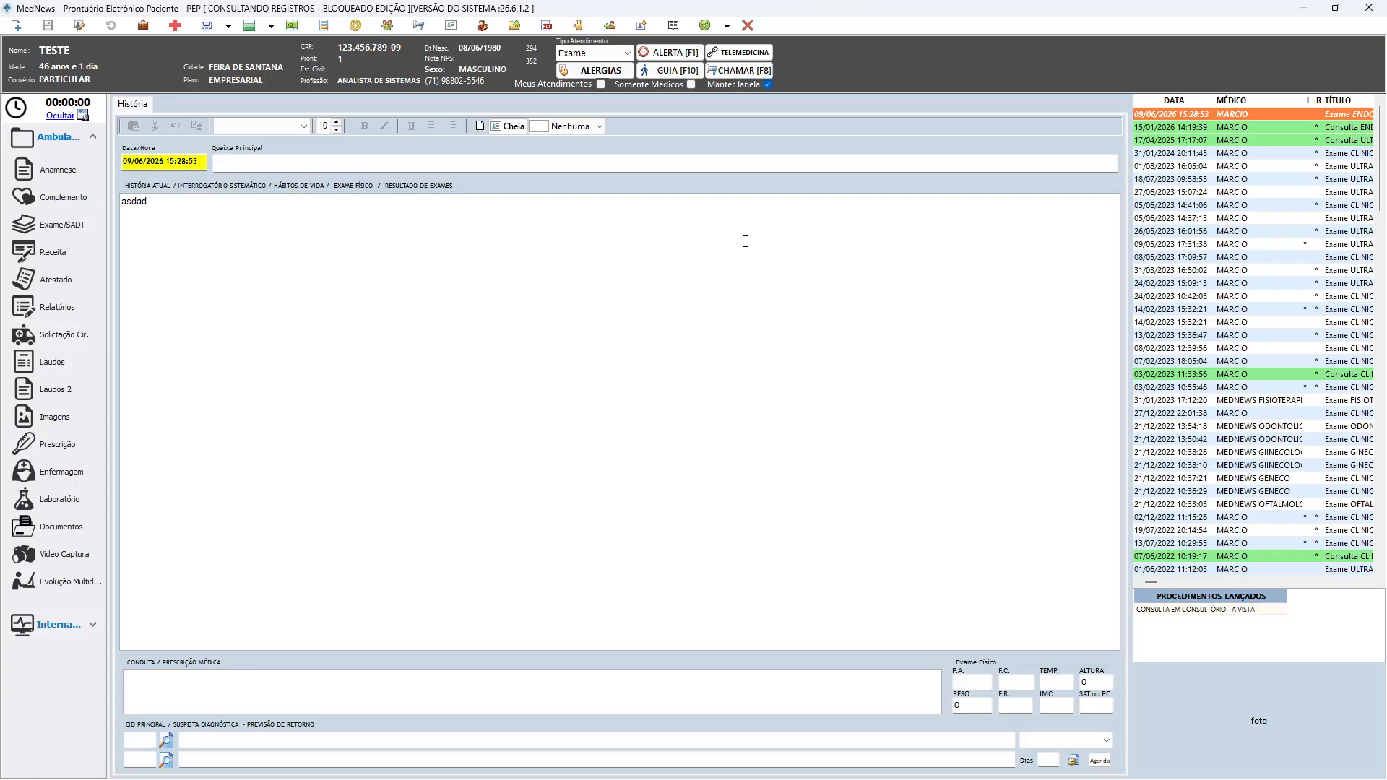
left_click(737, 73)
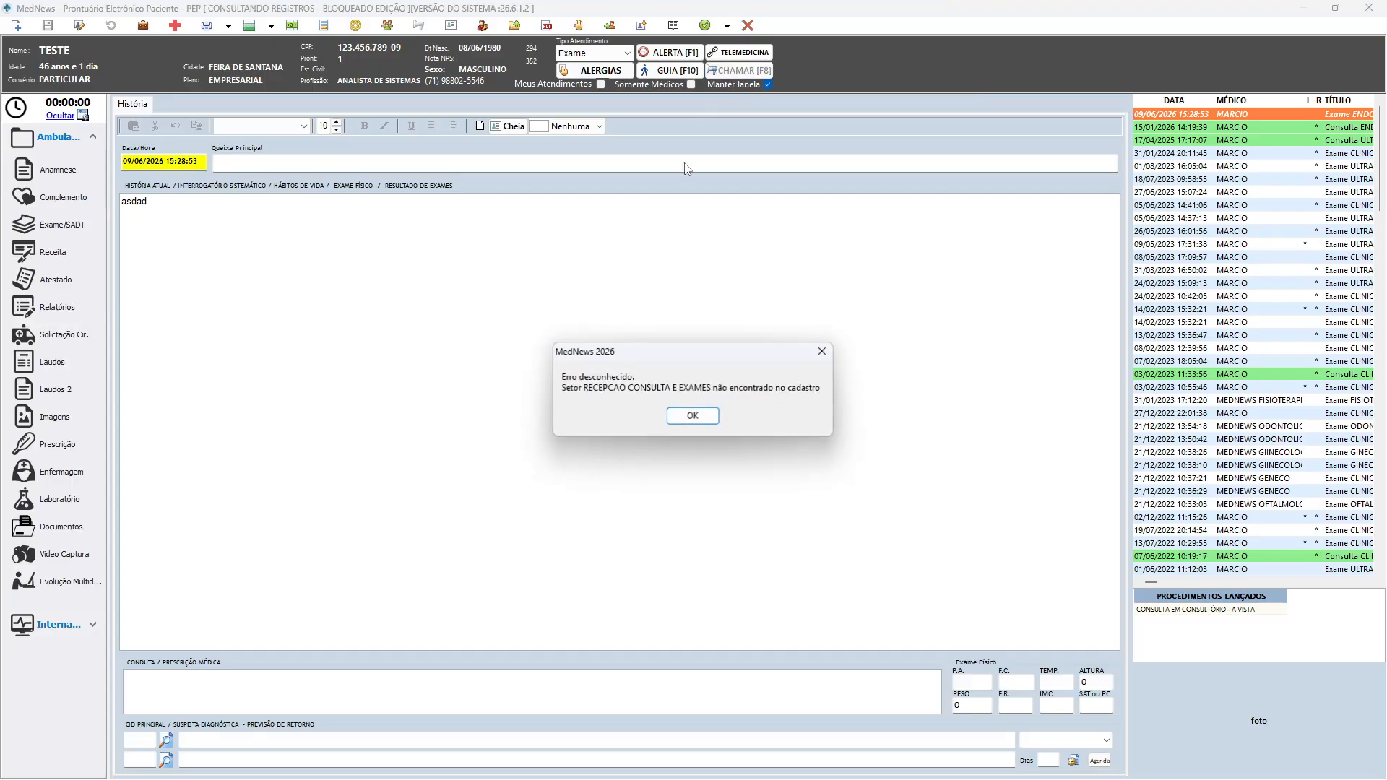
left_click(706, 419)
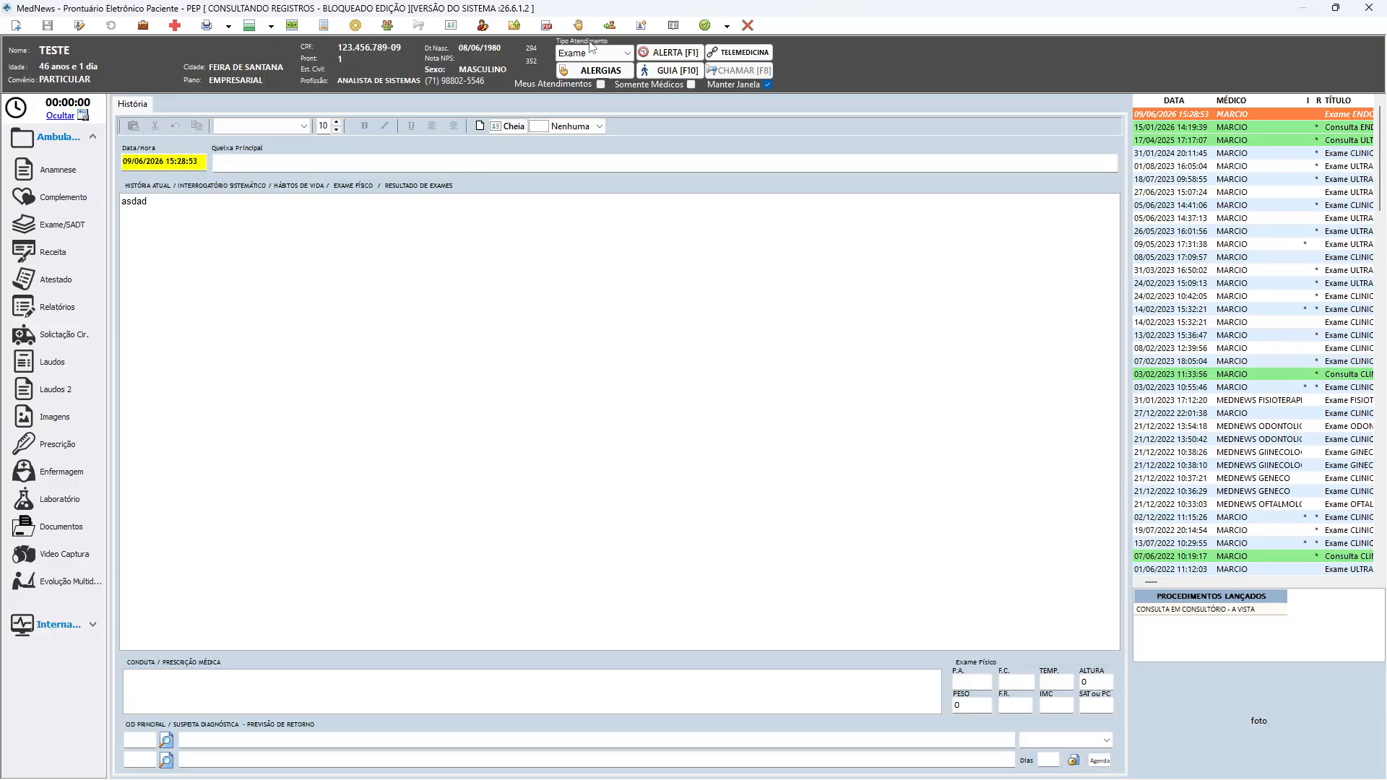
Start a new anamnesis record for the patient and enter "Dor" as the main complaint
left_click(16, 26)
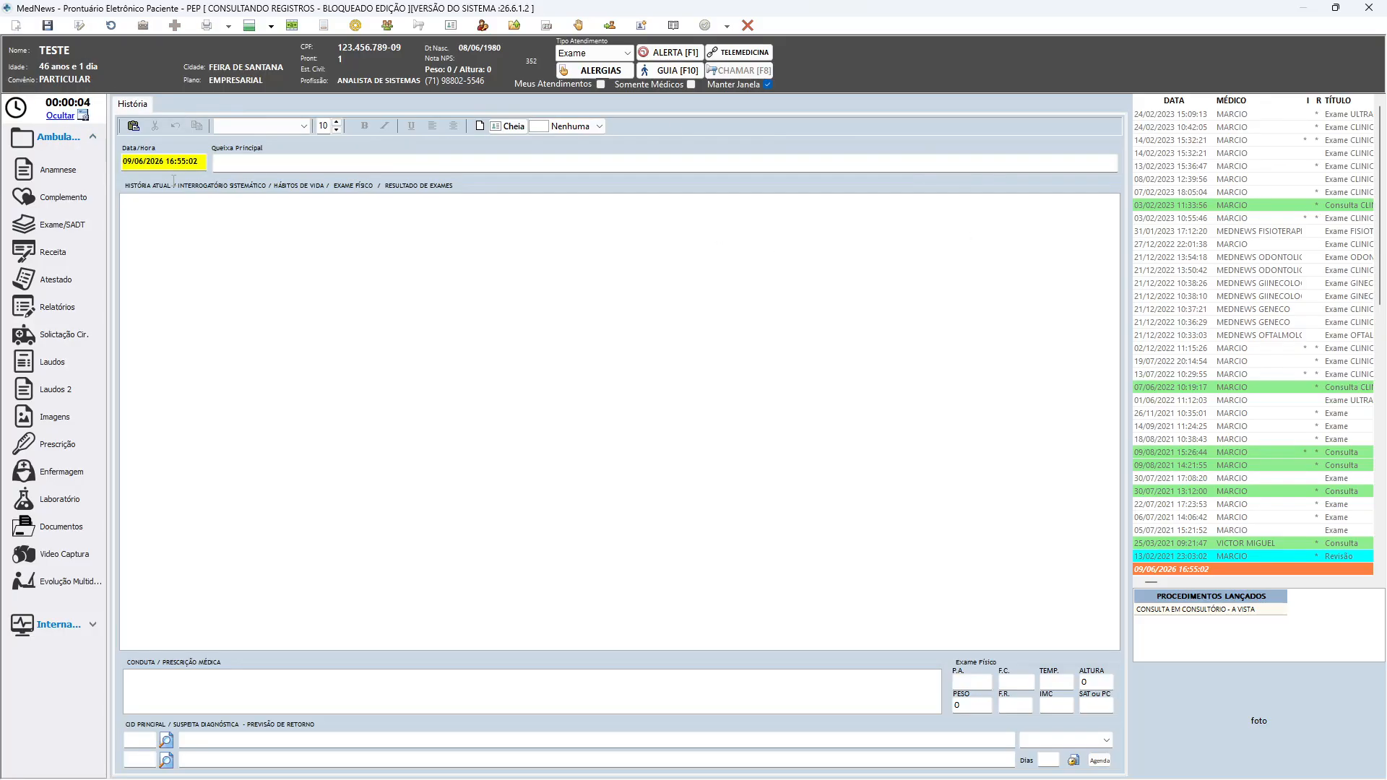
left_click(42, 178)
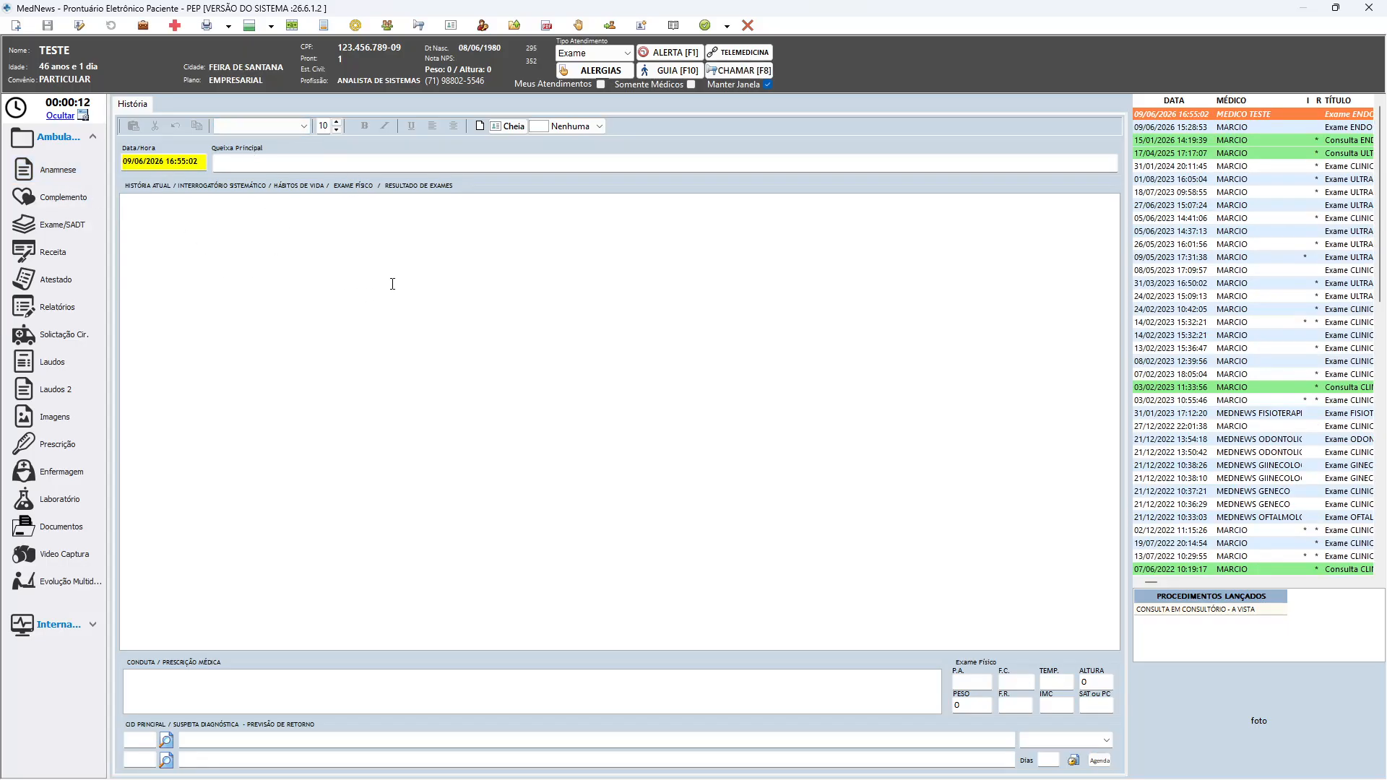
type("Dor")
key("Tab")
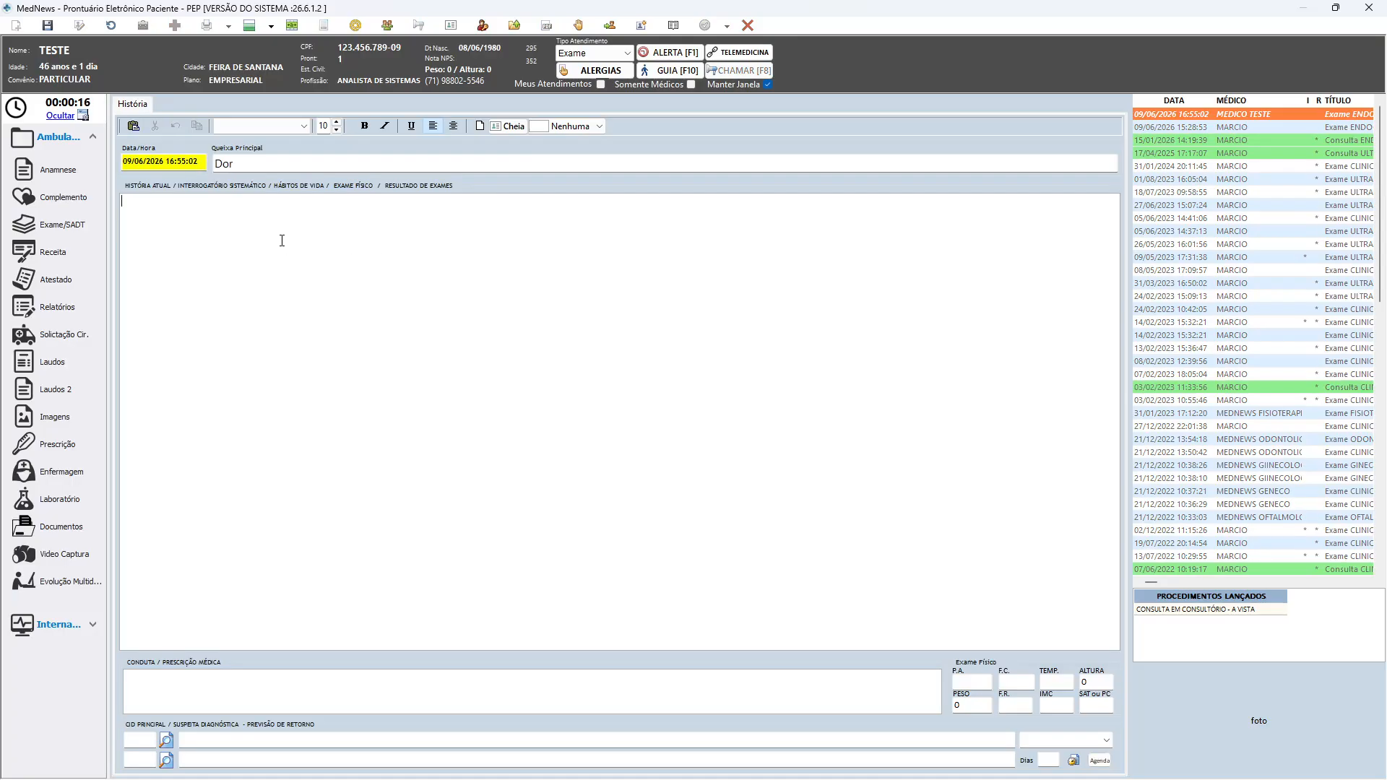
Enter "queixa de dor intensa" as the current history and "prescrevo medicação de dor" as the medical conduct
type("queixa de dor intensa")
key("ctrl+a")
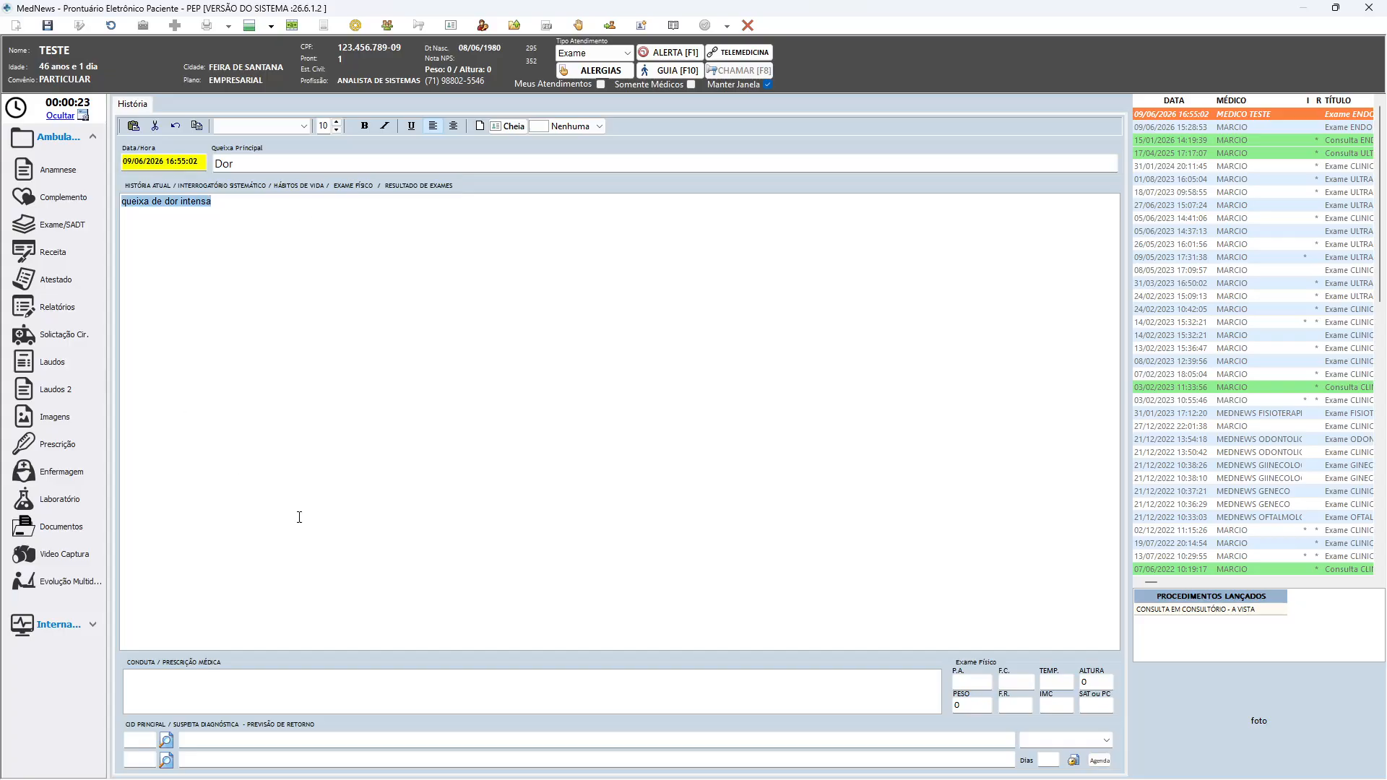
left_click(253, 231)
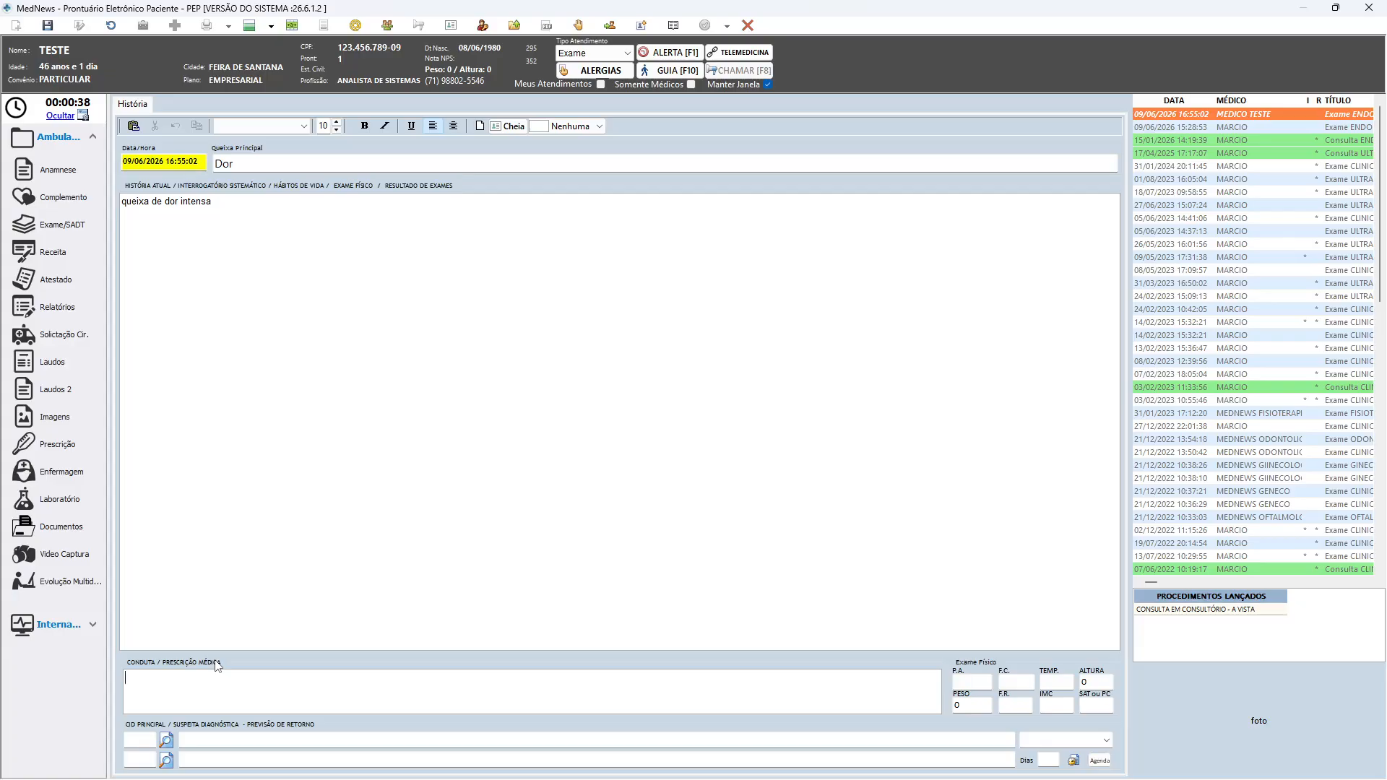
type("prescrevo medicação de dor")
key("ctrl+a")
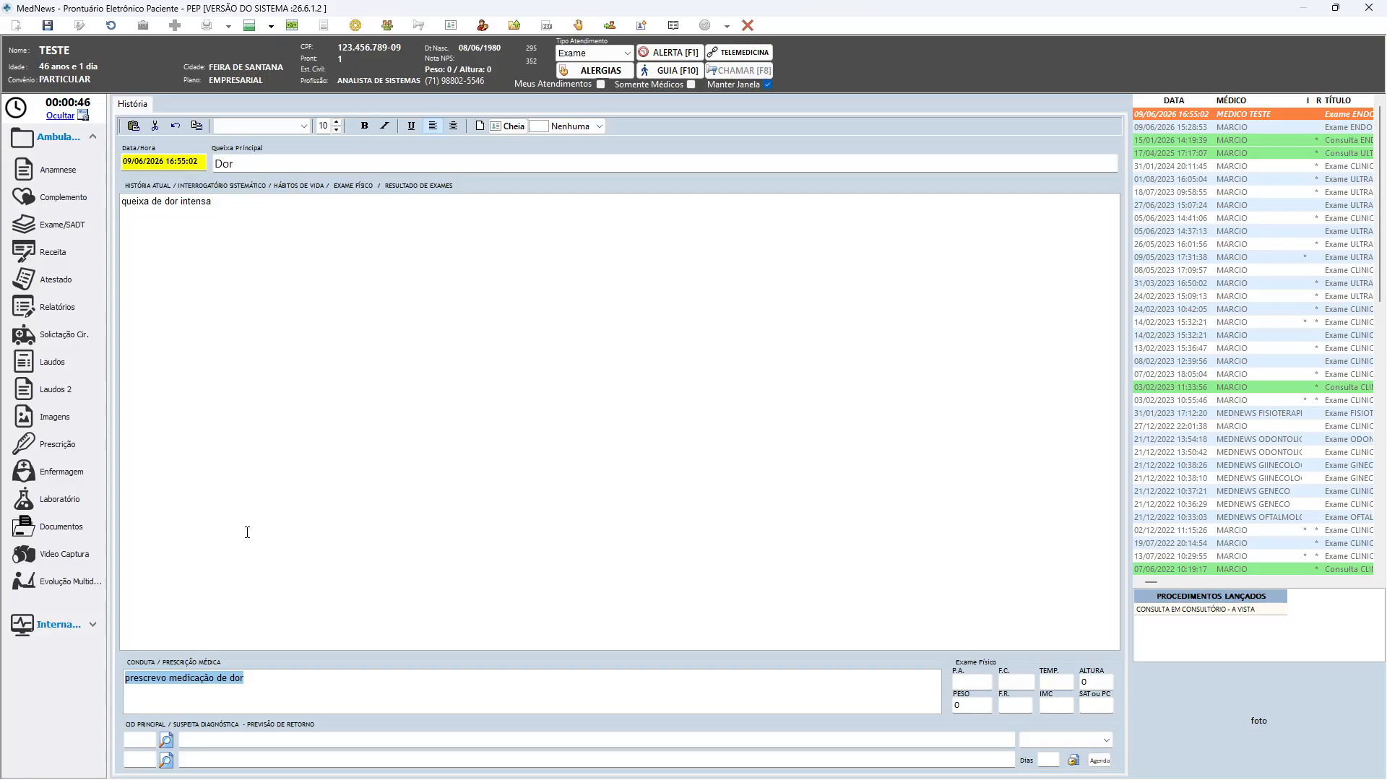
left_click(256, 698)
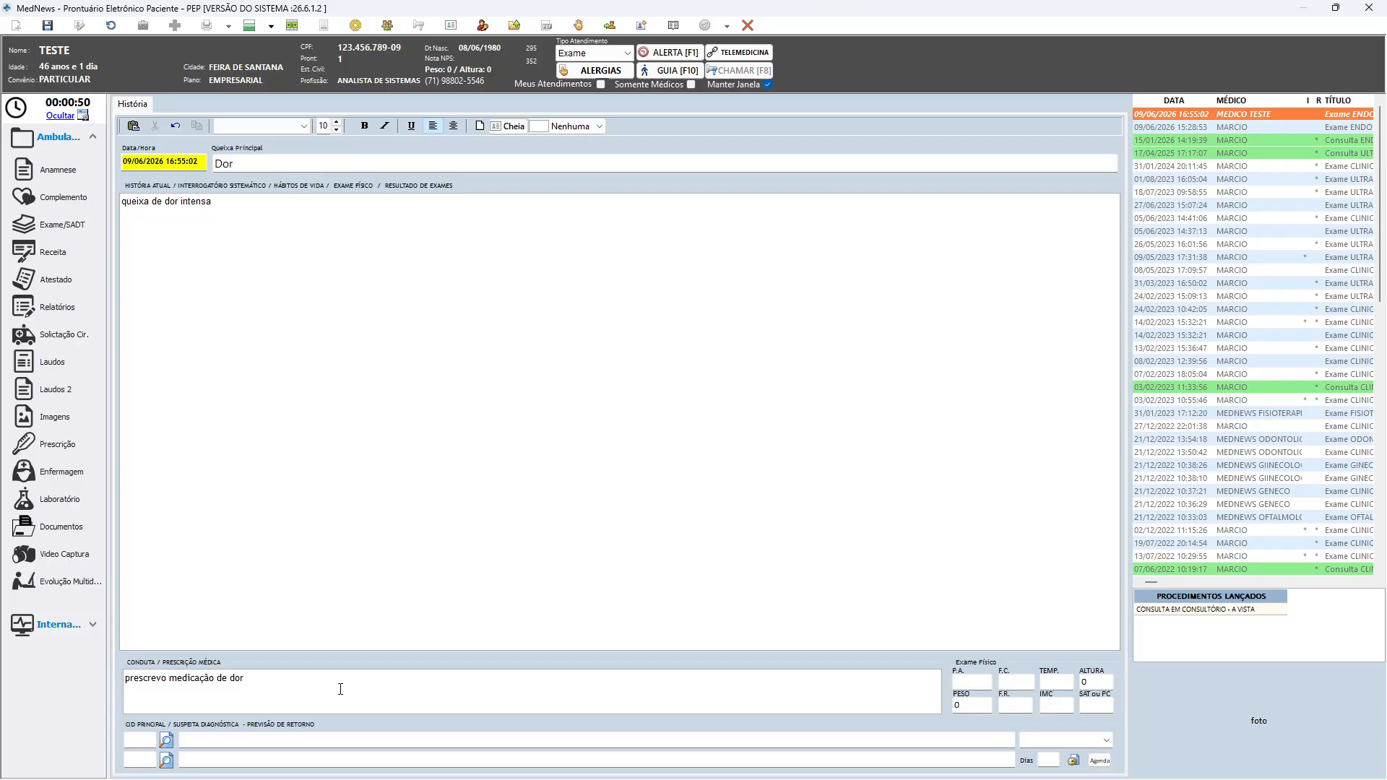
Go through the physical exam fields, including blood pressure, height and oxygen saturation, without entering values
left_click(965, 683)
key("Tab")
key("Tab")
key("Tab")
key("Tab")
key("Tab")
left_click(1090, 704)
left_click(1095, 683)
left_click(972, 684)
Enter Z00 as the principal CID code
left_click(140, 743)
type("oo")
key("Tab")
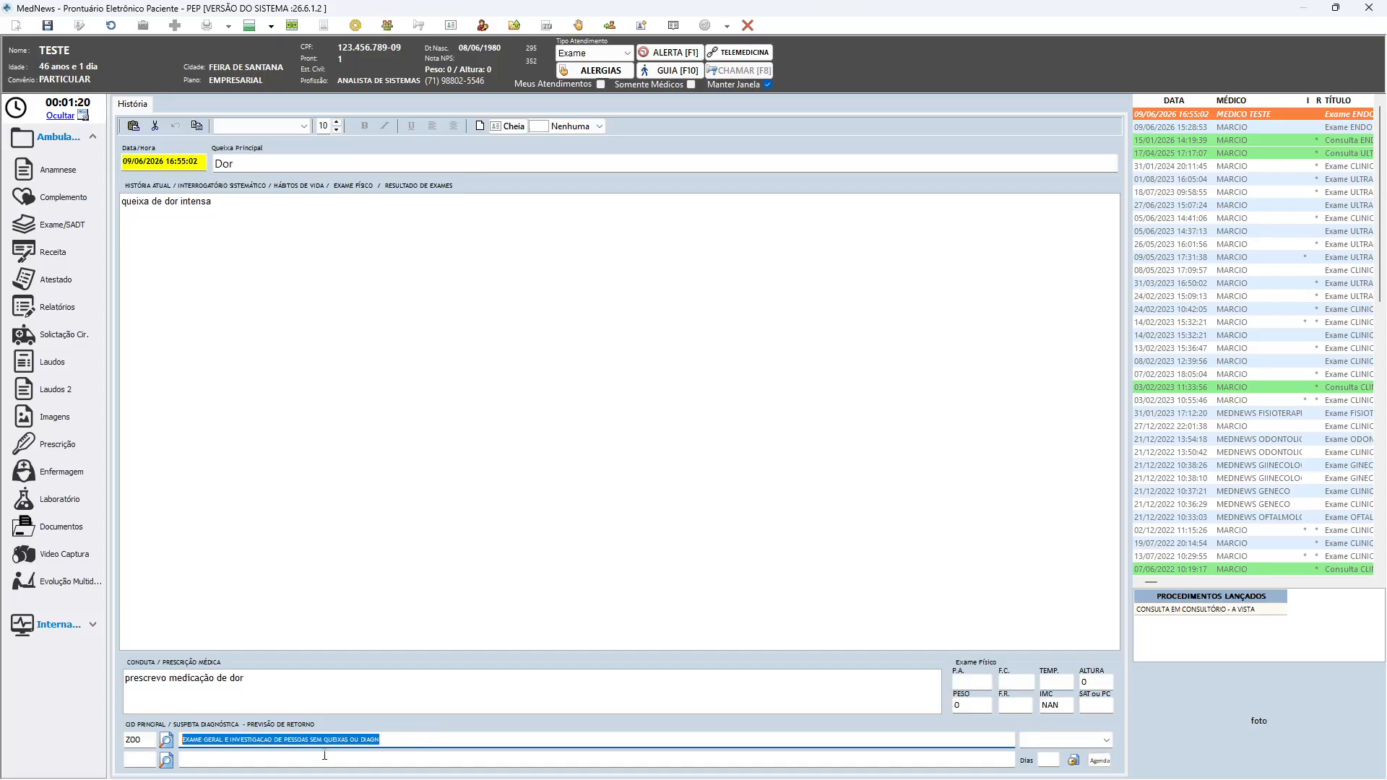
Search the CID10 descriptions for "DOR" and assign H57.1 Dor Ocular as the principal diagnosis
left_click(167, 740)
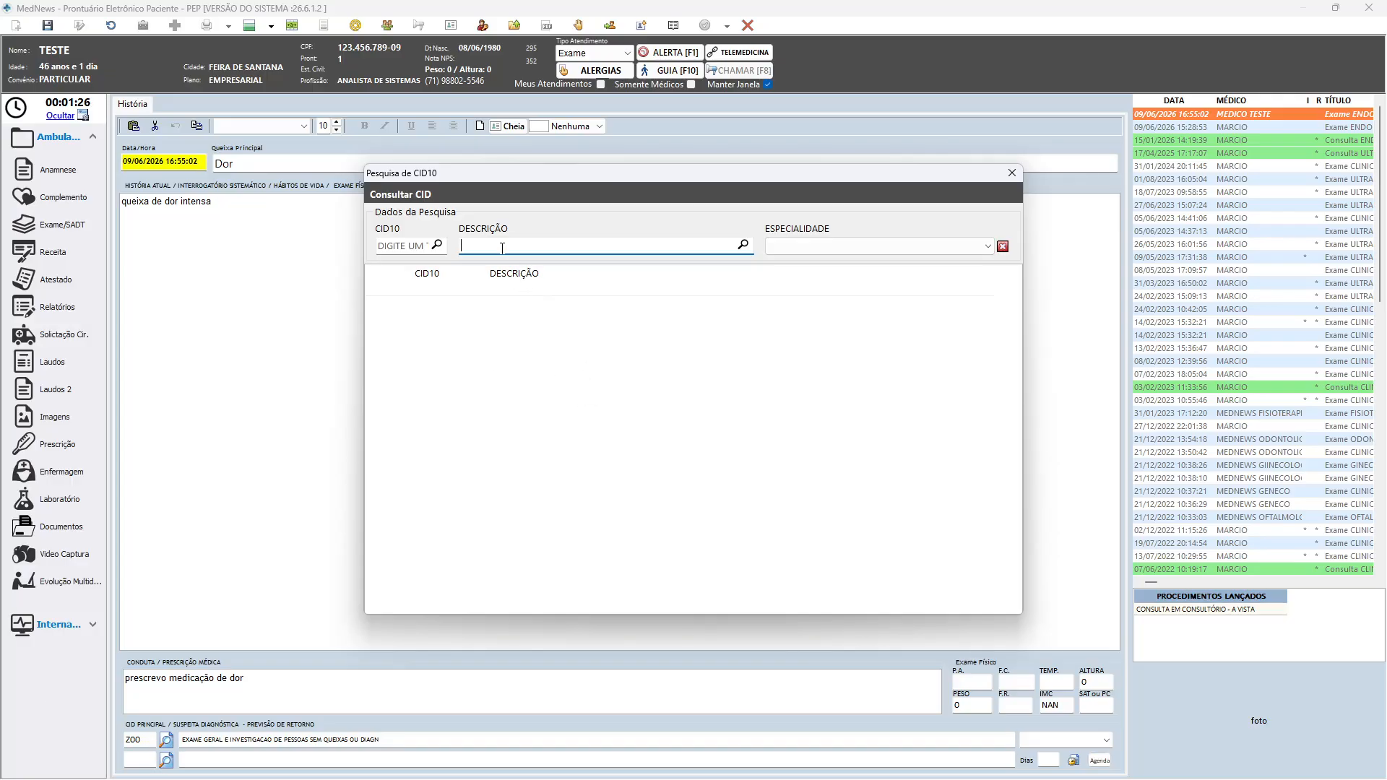
type("DOR")
key("Return")
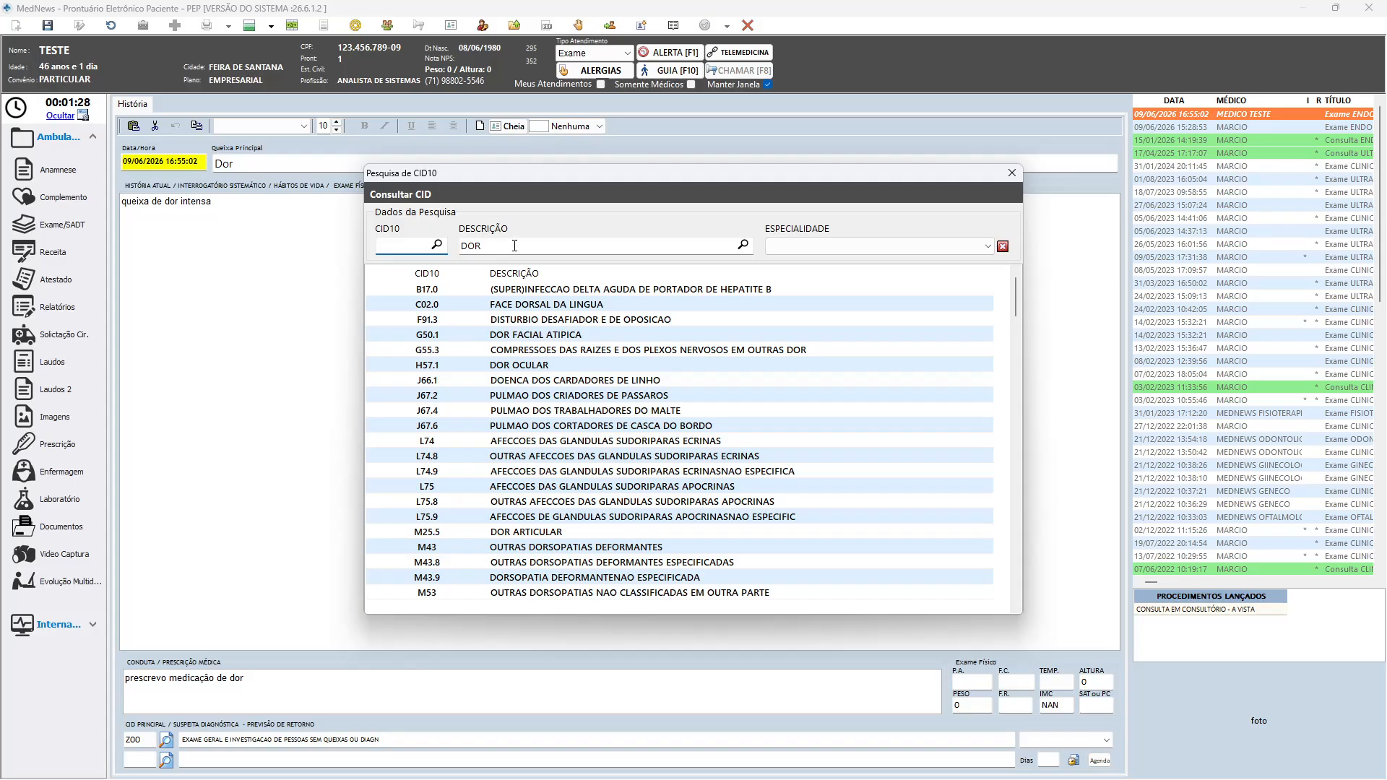
left_click_drag(515, 246, 474, 247)
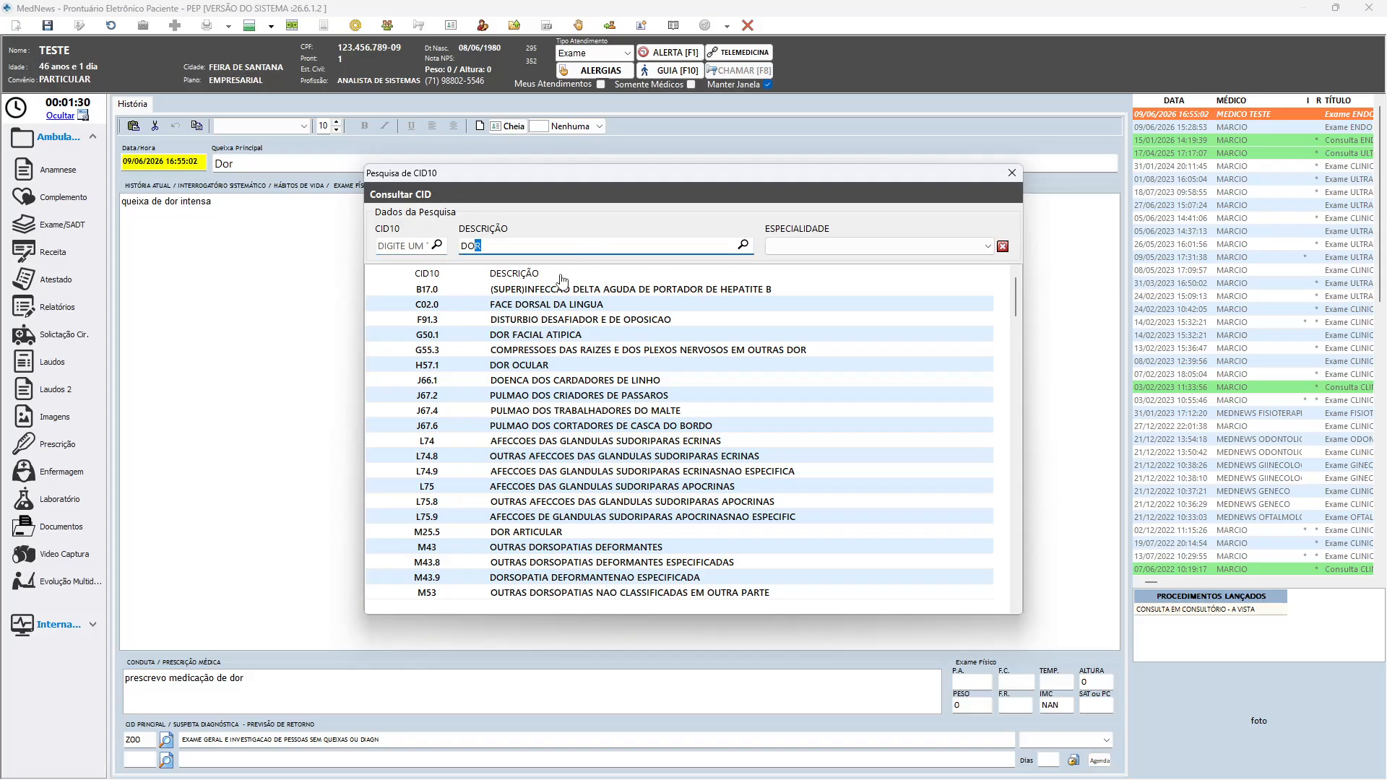
left_click(526, 244)
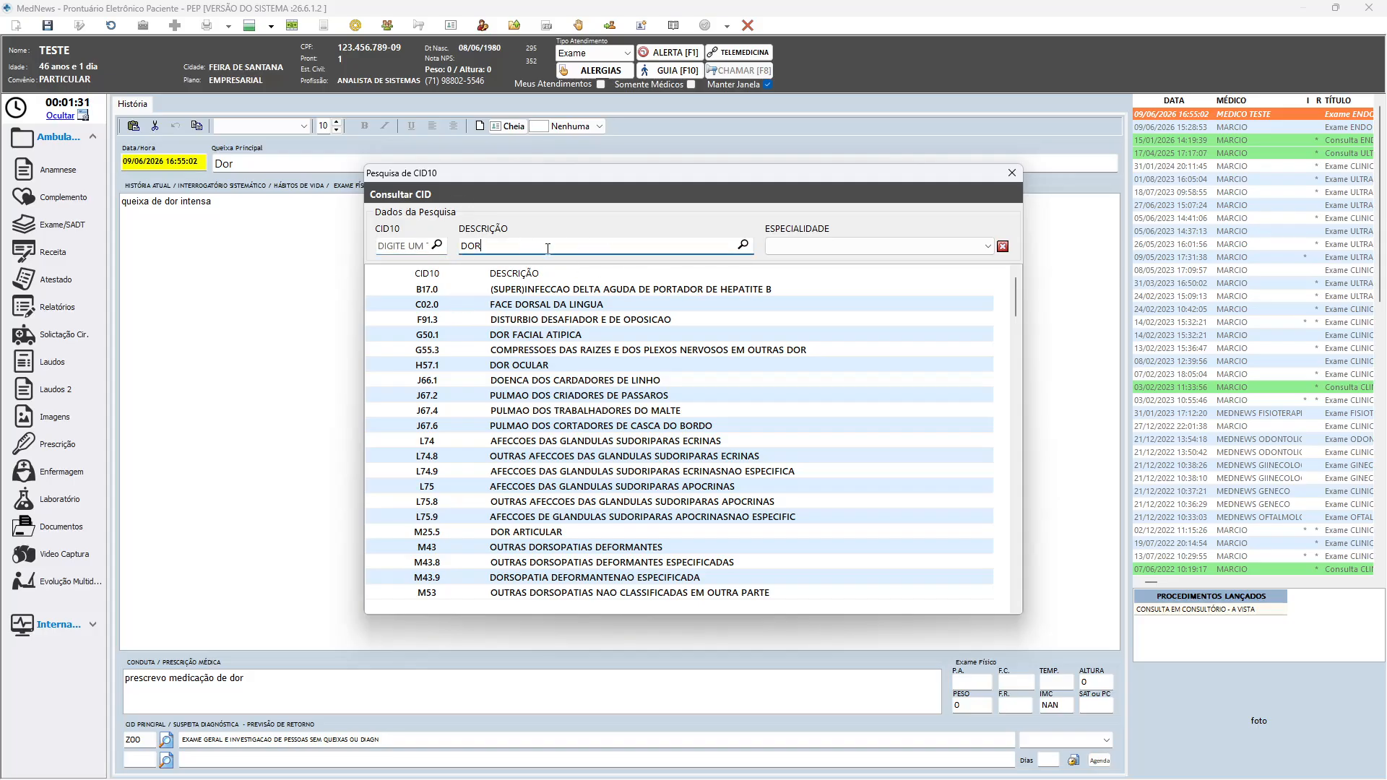
left_click(526, 333)
left_click(541, 366)
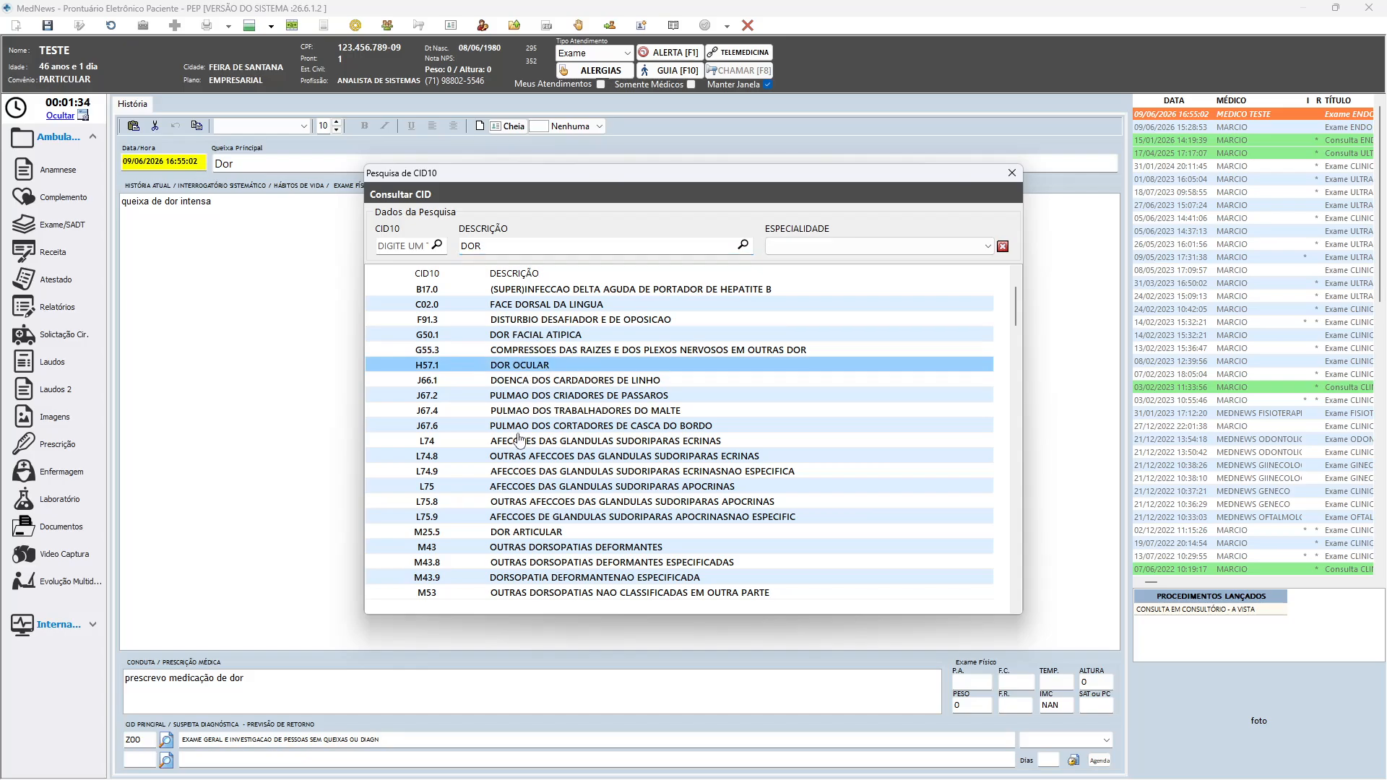
left_click(573, 247)
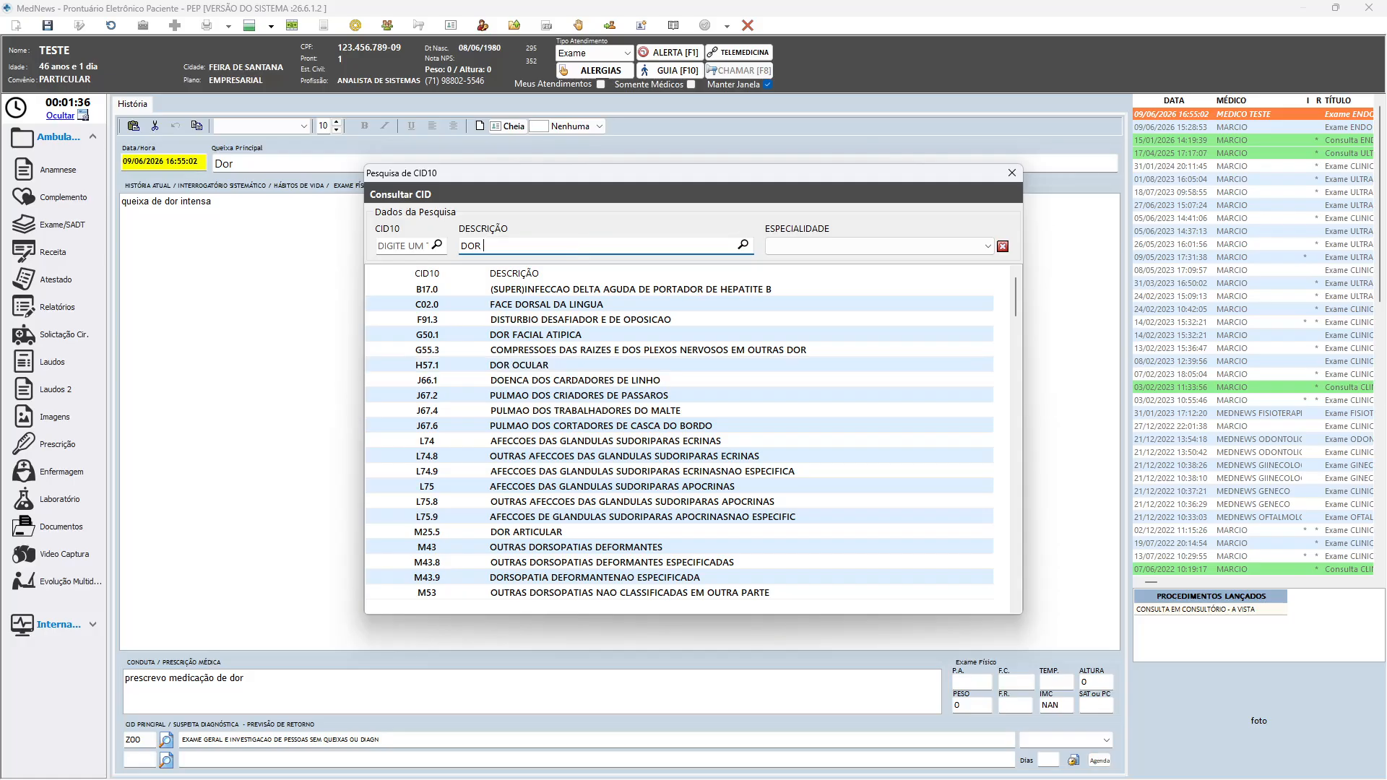
type("MUS")
key("BackSpace")
key("BackSpace")
key("BackSpace")
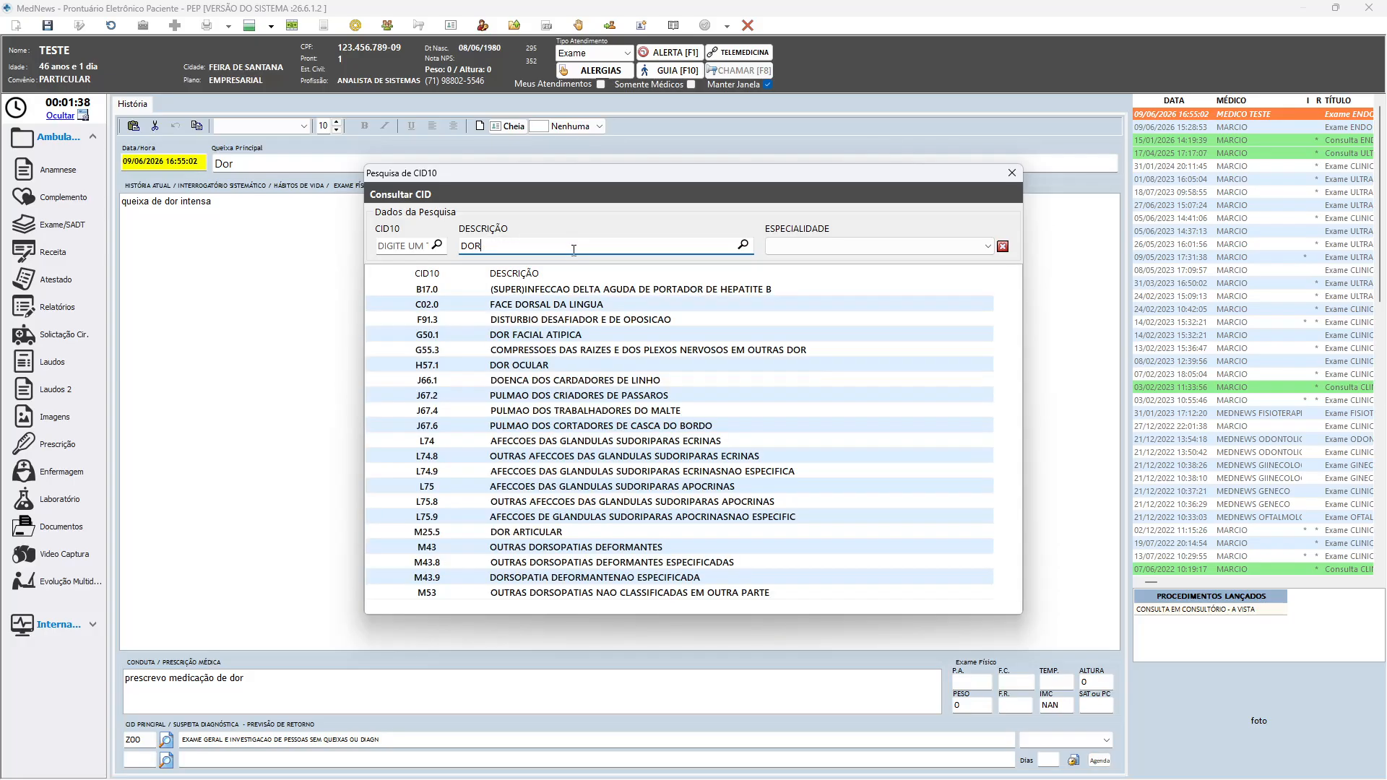
double_click(557, 365)
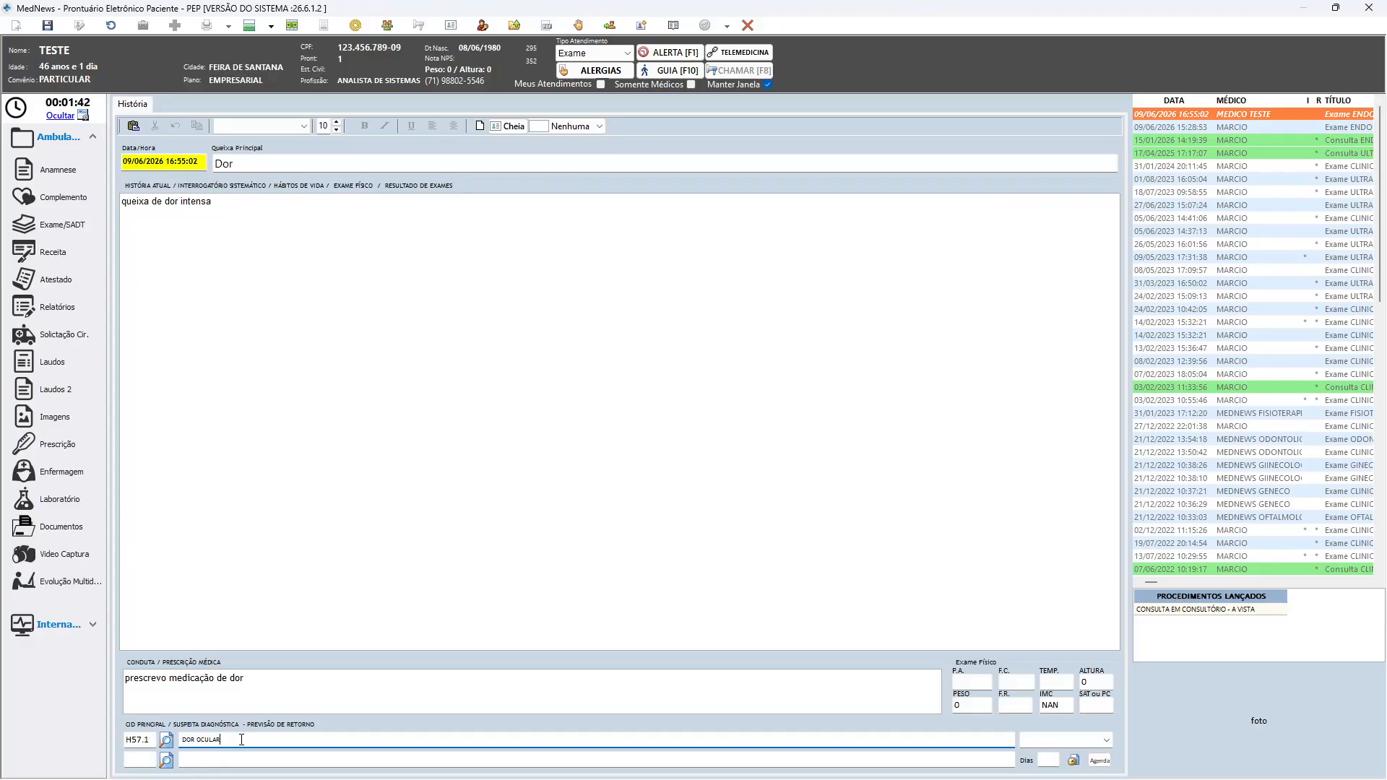
Enter Z00 as the second CID code, for the diagnostic suspicion
left_click_drag(239, 739, 181, 740)
left_click(195, 759)
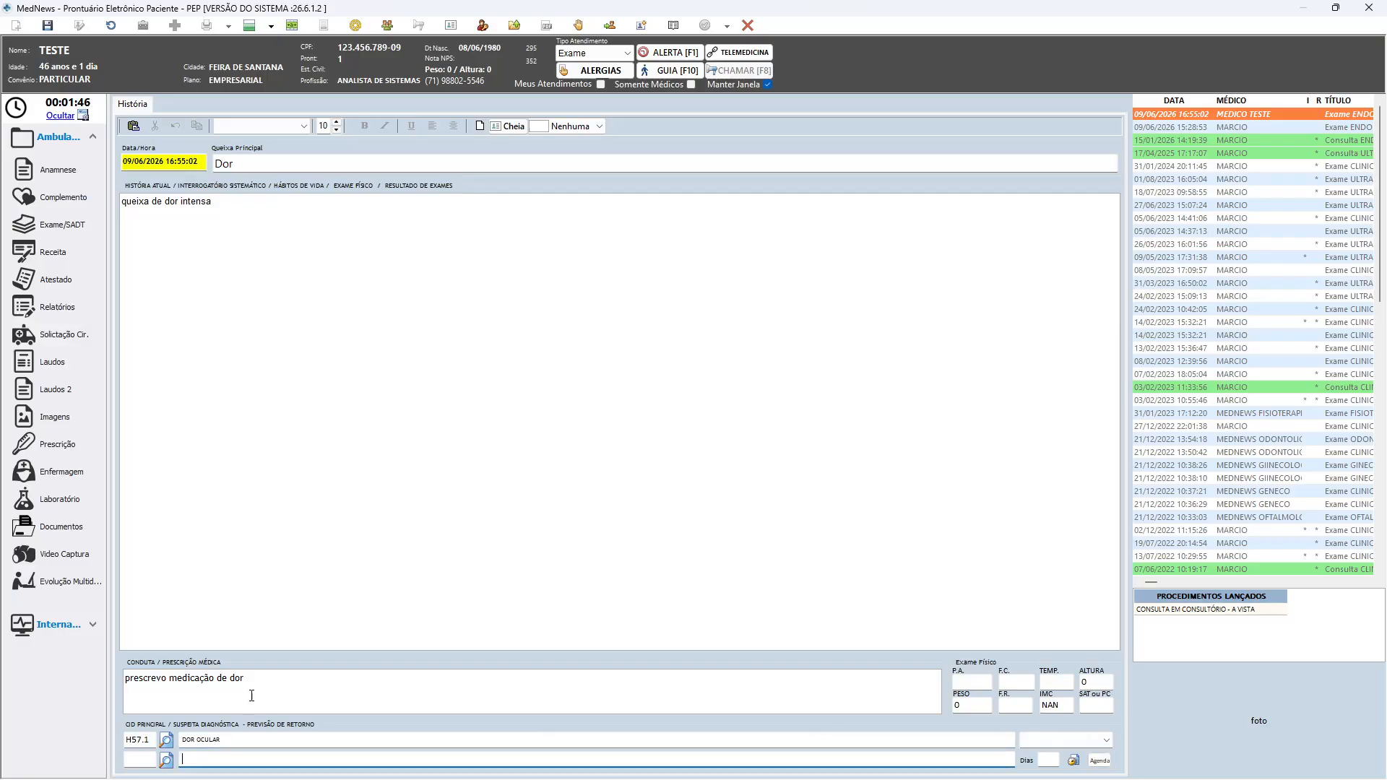
left_click(142, 759)
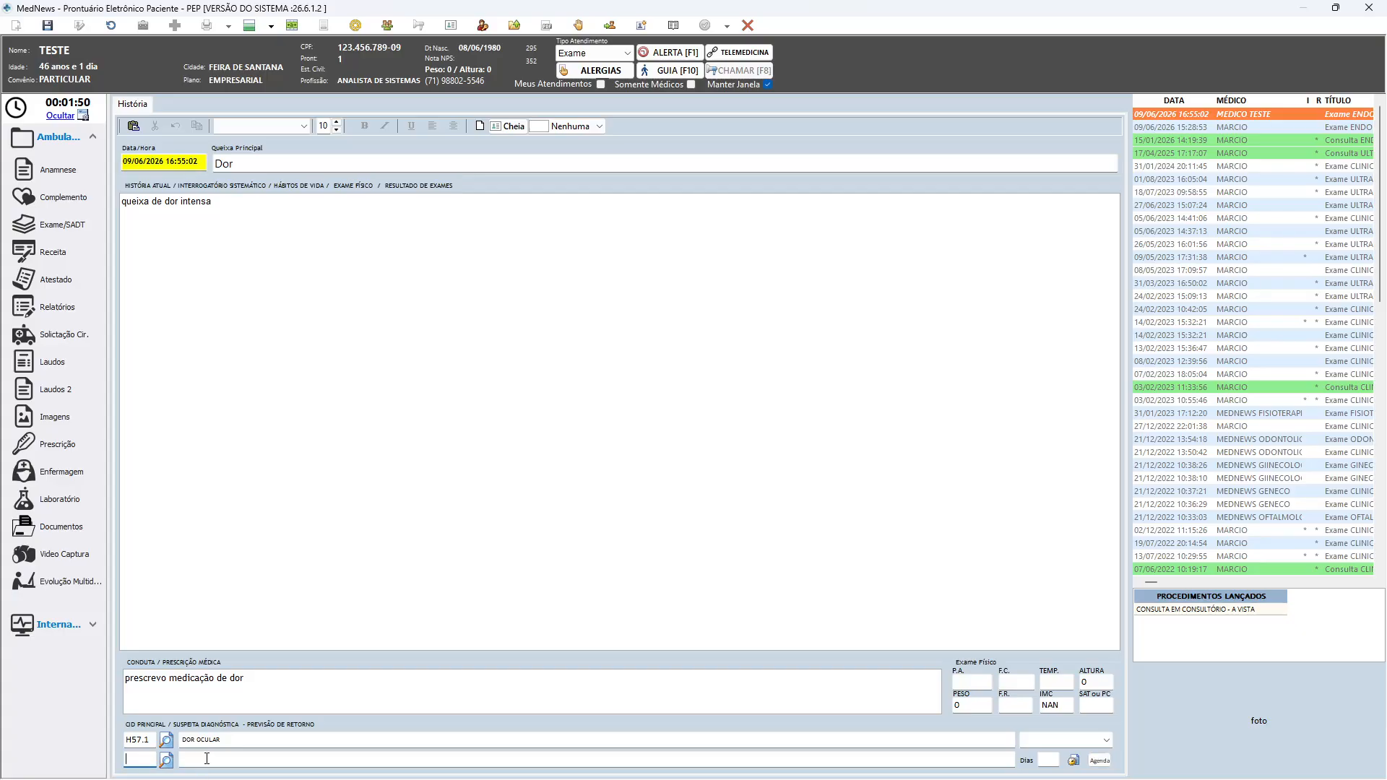
type("Z00")
key("Tab")
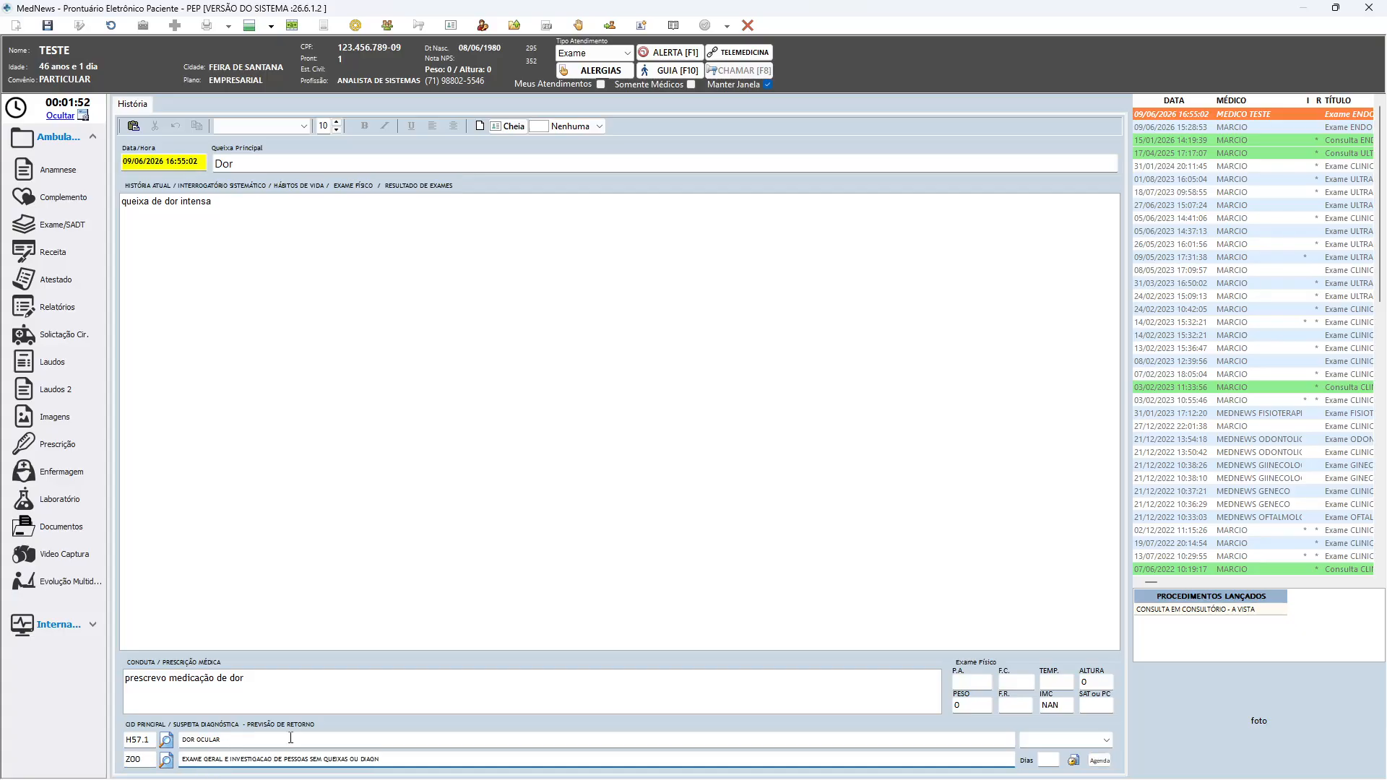
Choose 30/06/2026 as the expected return date, set the return interval to 15 days and save the record
left_click(1106, 740)
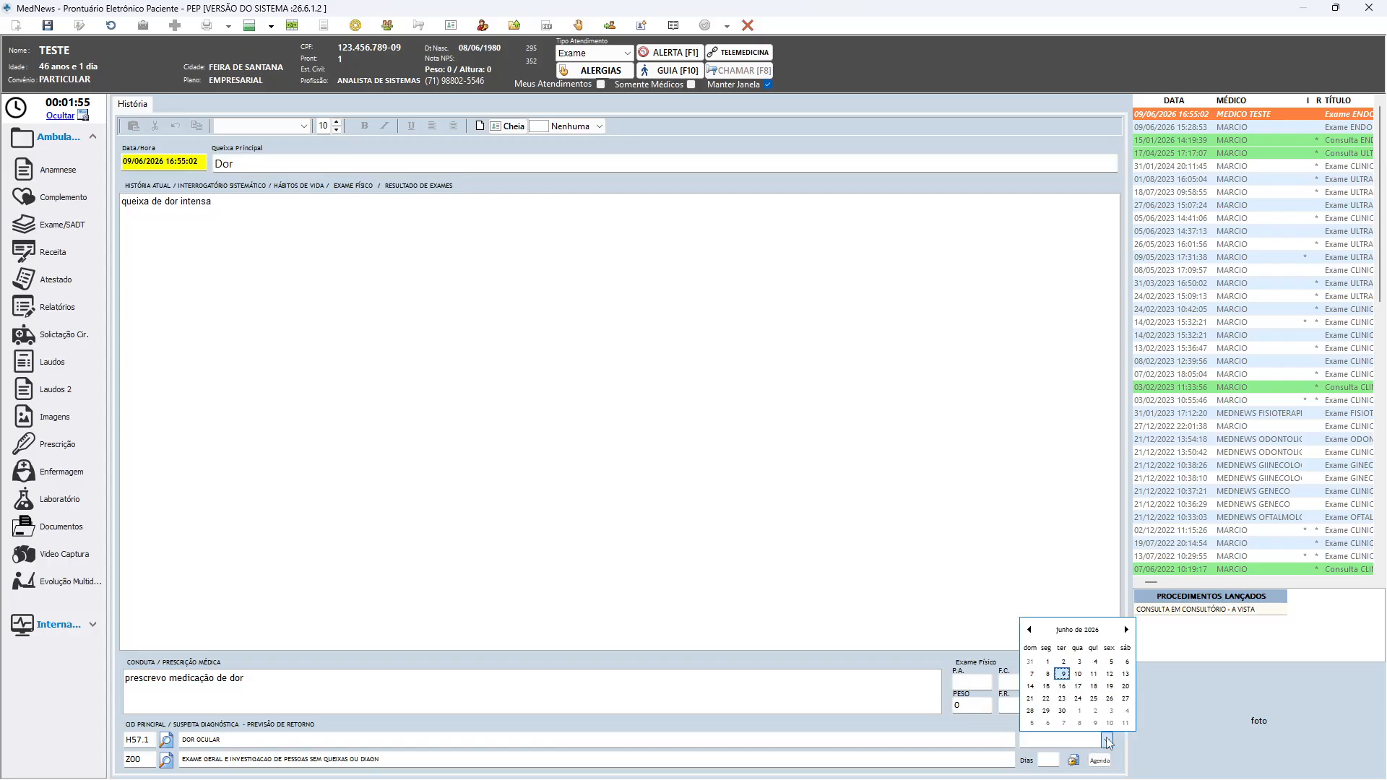
left_click(1062, 710)
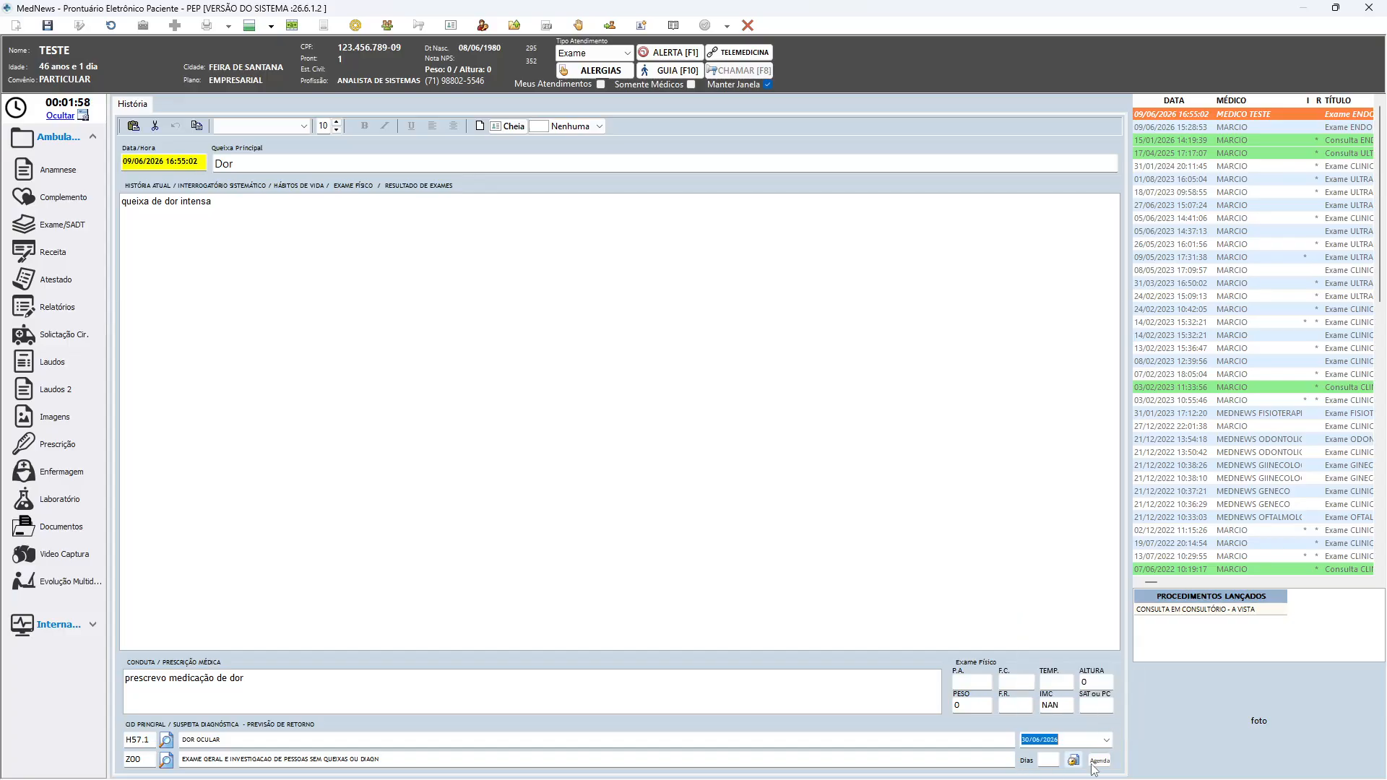
left_click(1049, 760)
type("15")
left_click(49, 33)
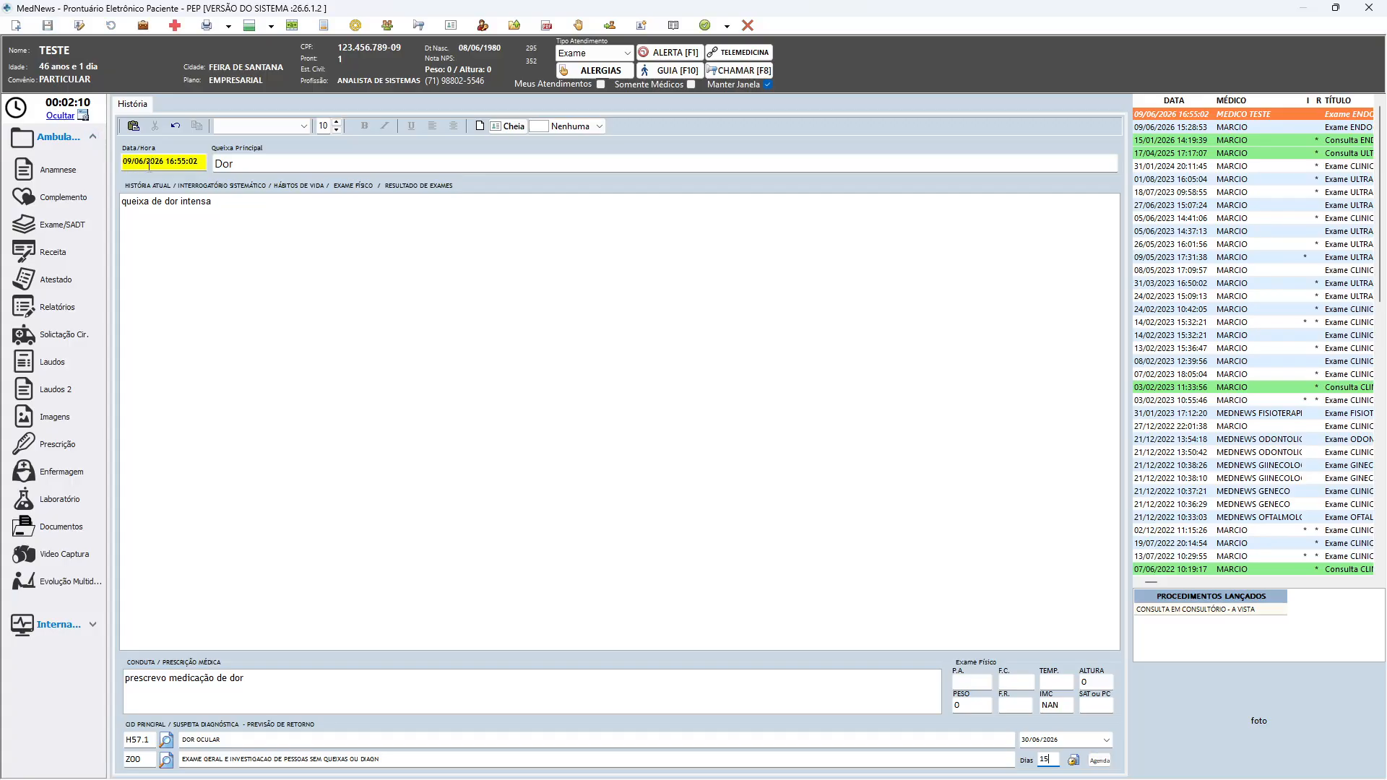
In the Complemento section, mark Hipertensão and Diabetes as medical antecedents and note "alergia a dipirona" beside them
left_click(62, 204)
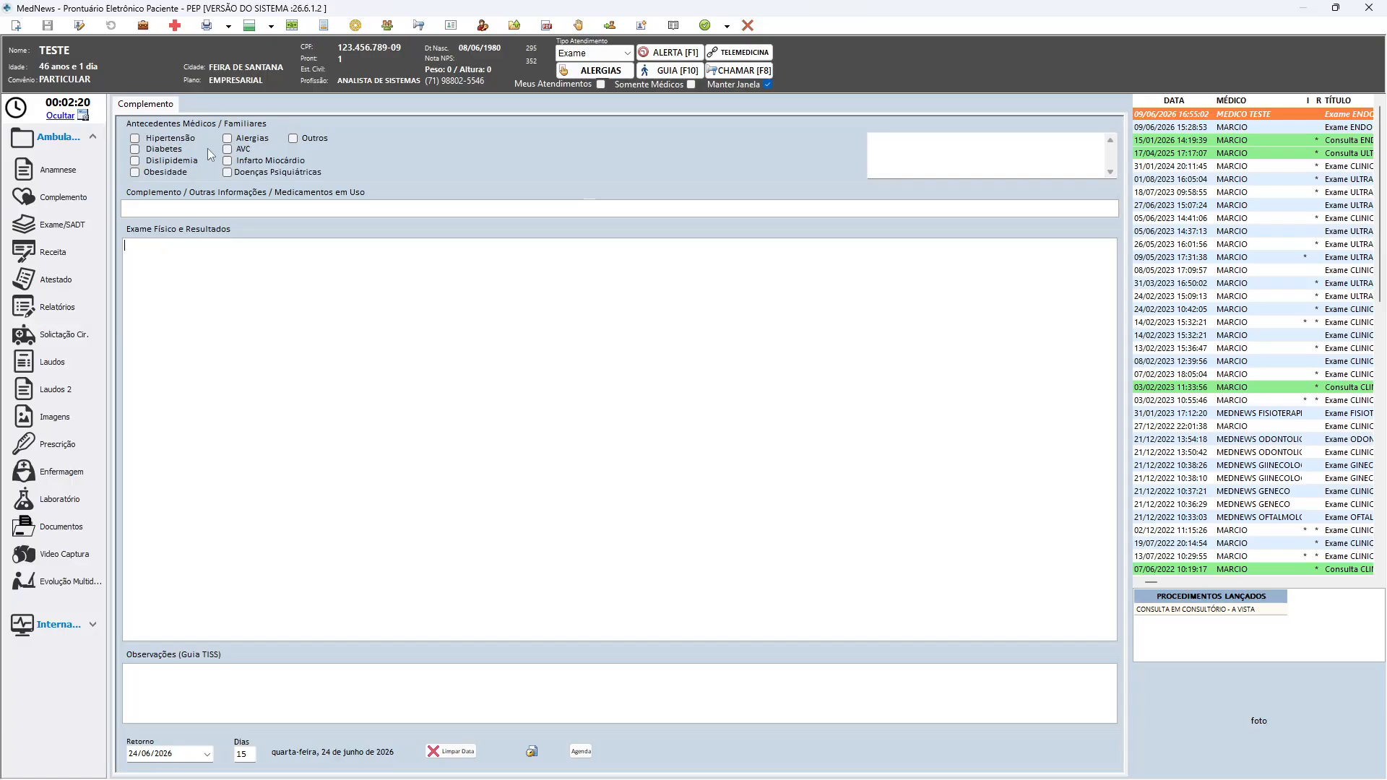
left_click(136, 139)
left_click(135, 150)
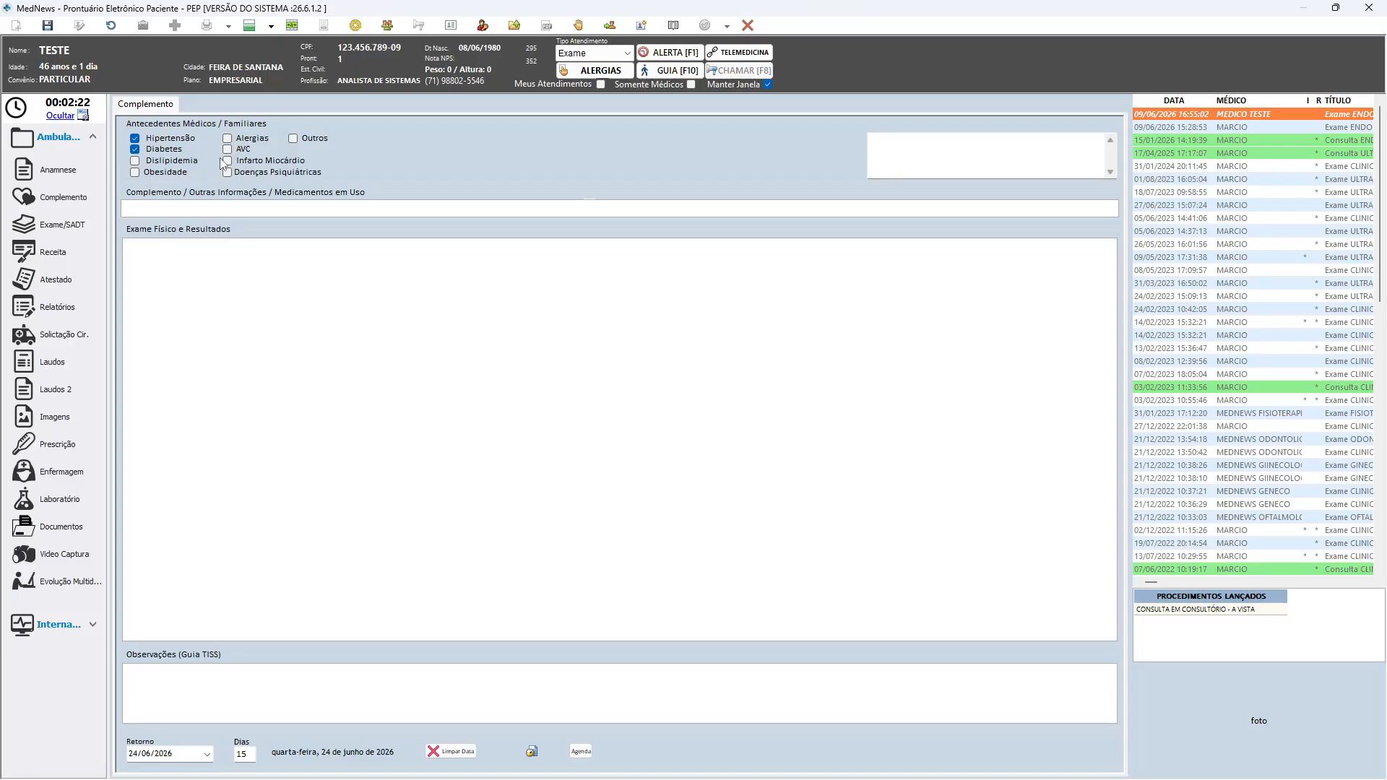
left_click(885, 141)
type("di")
type("er")
type("gia a dipirona")
Enter "adadad" as additional information, "tudo ok" under the physical exam and results, and "Obs" in the TISS guide observations
left_click(265, 207)
type("adadad")
type("tudo opk")
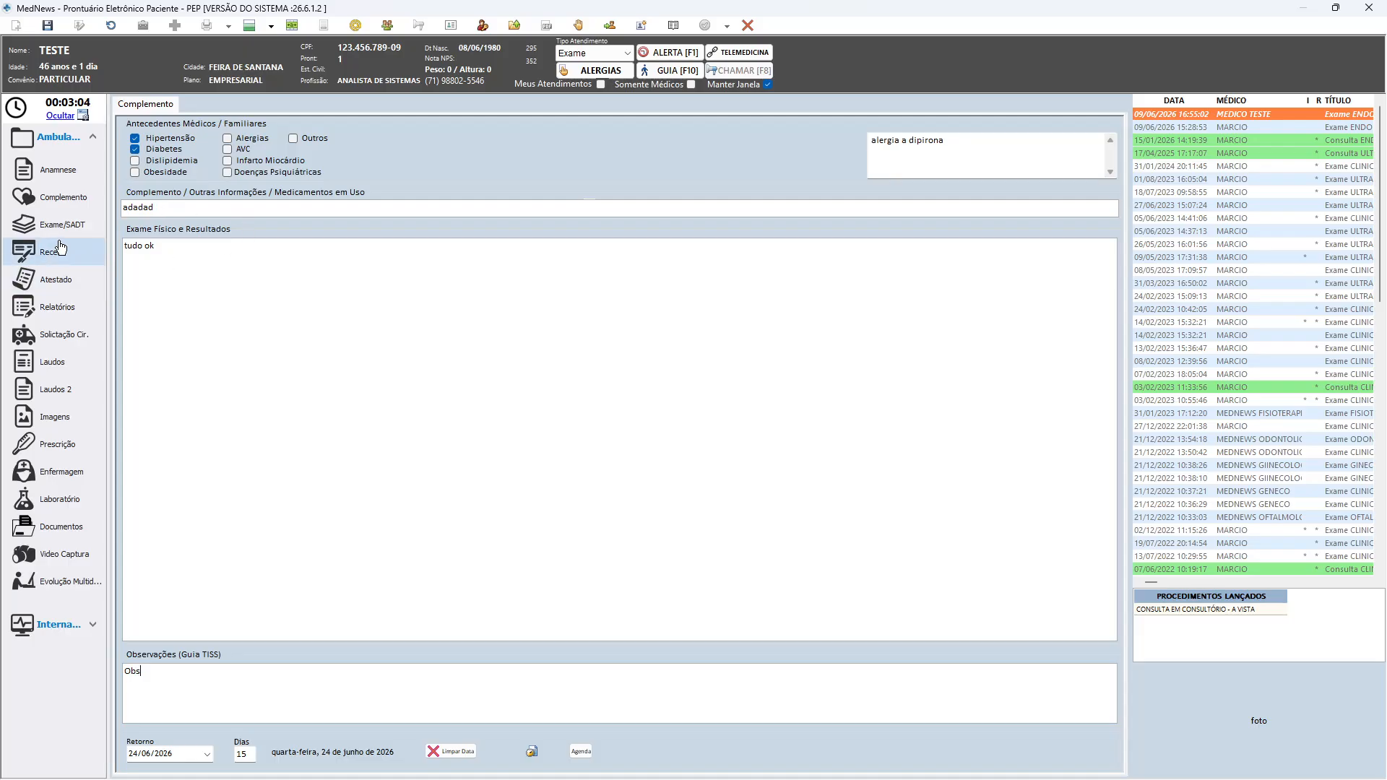
Write an exam request in Exame/SADT with "US TIREOIDE" and "HEMOGRAMA" on separate lines of the first exam page
left_click(78, 227)
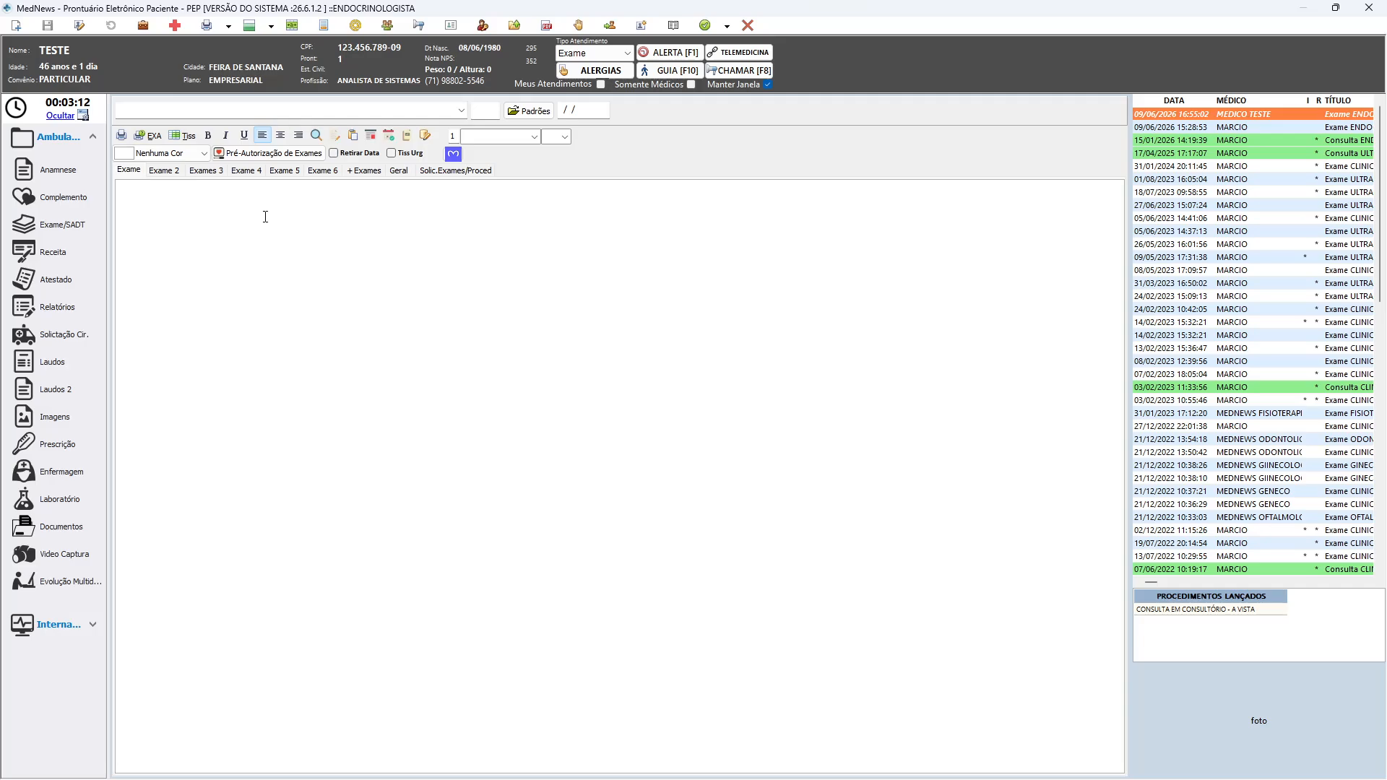
right_click(267, 216)
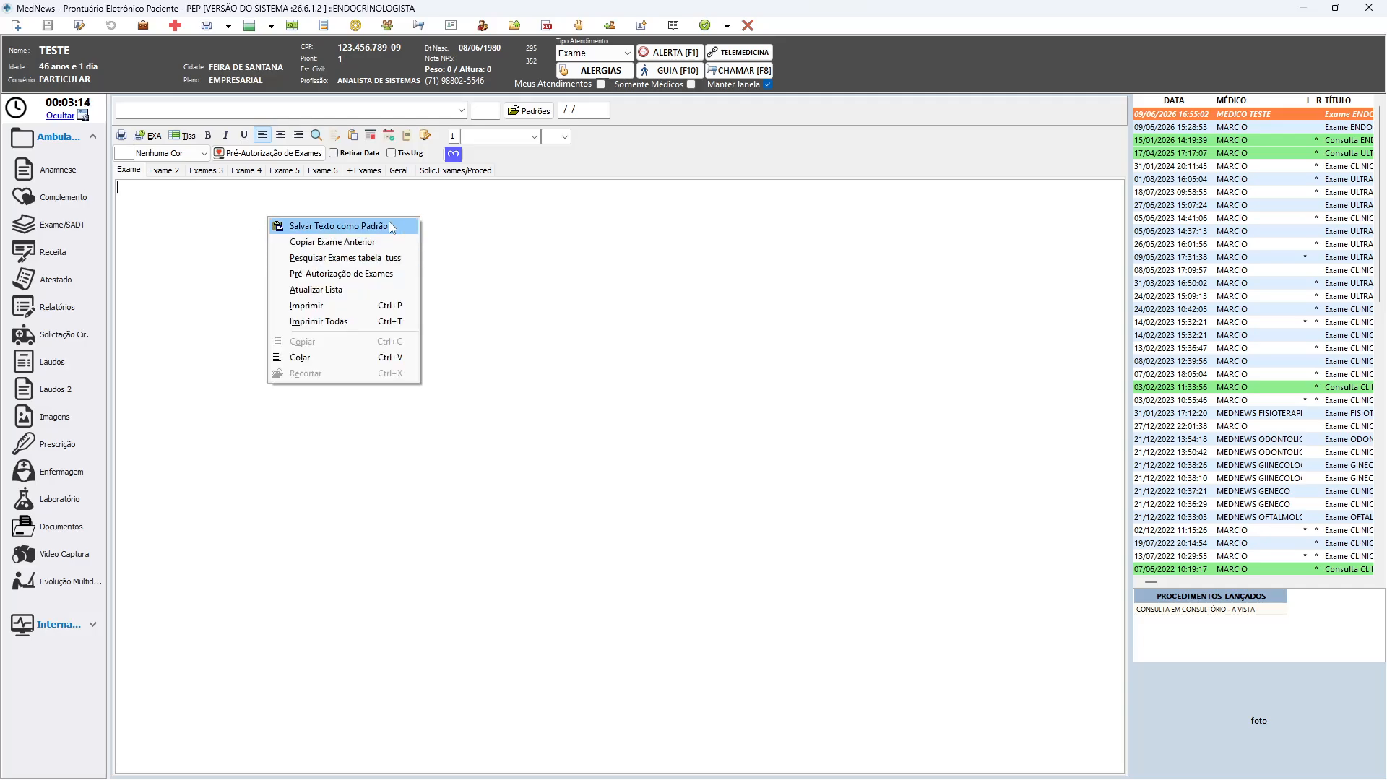
left_click(484, 206)
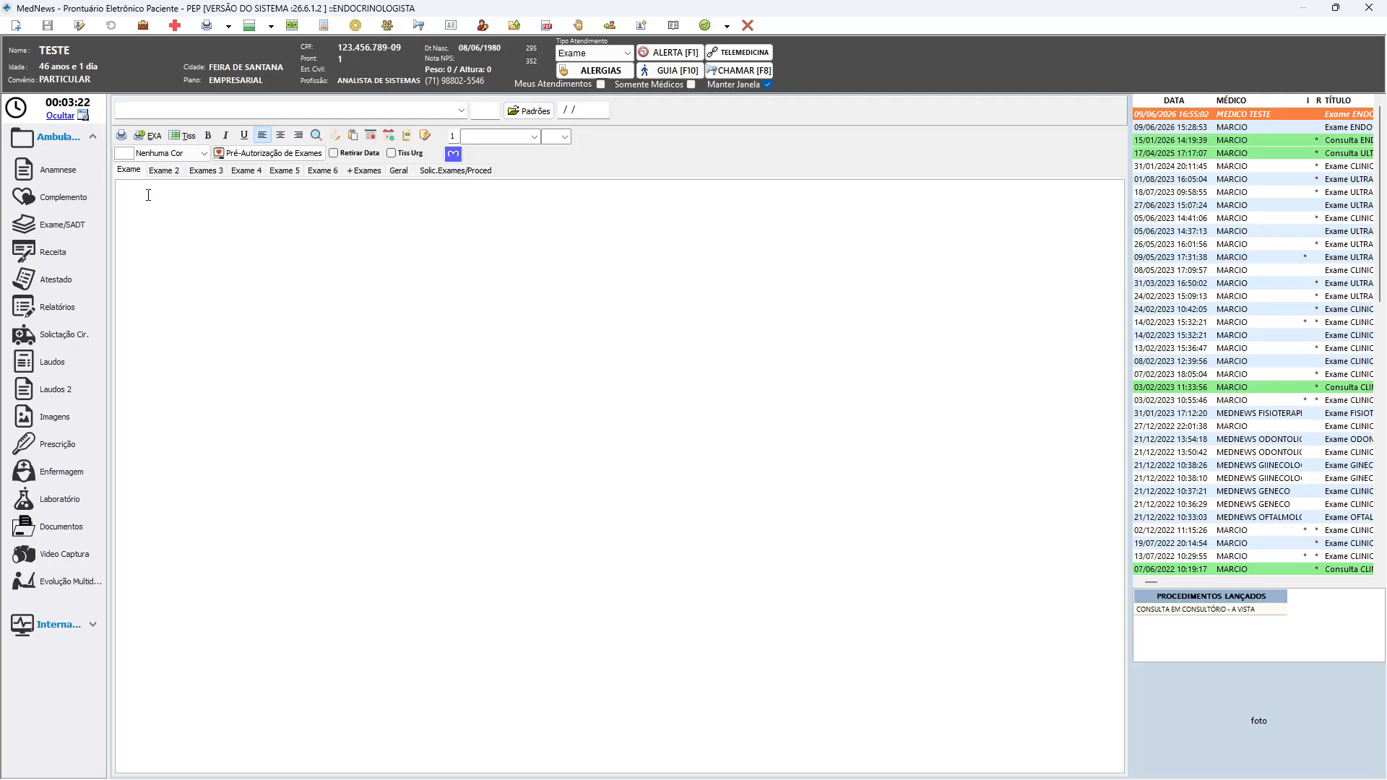
type("Us")
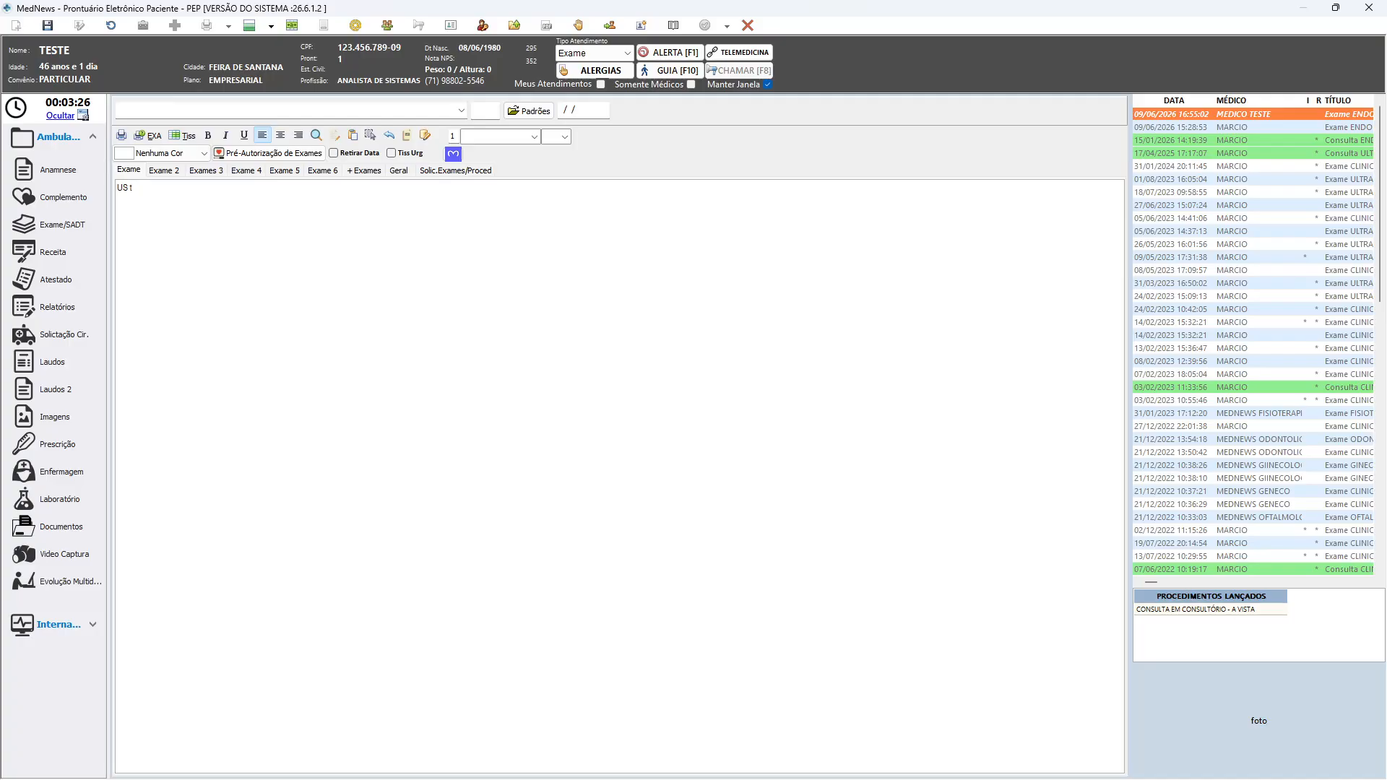
type(" TIREOIDE")
key("Return")
type("HEMOGRAMA")
Review the requested exam lines and look at the additional request pages Exame 2 and Exames 3
key("shift+Left")
key("shift+Left")
key("shift+Left")
key("shift+Left")
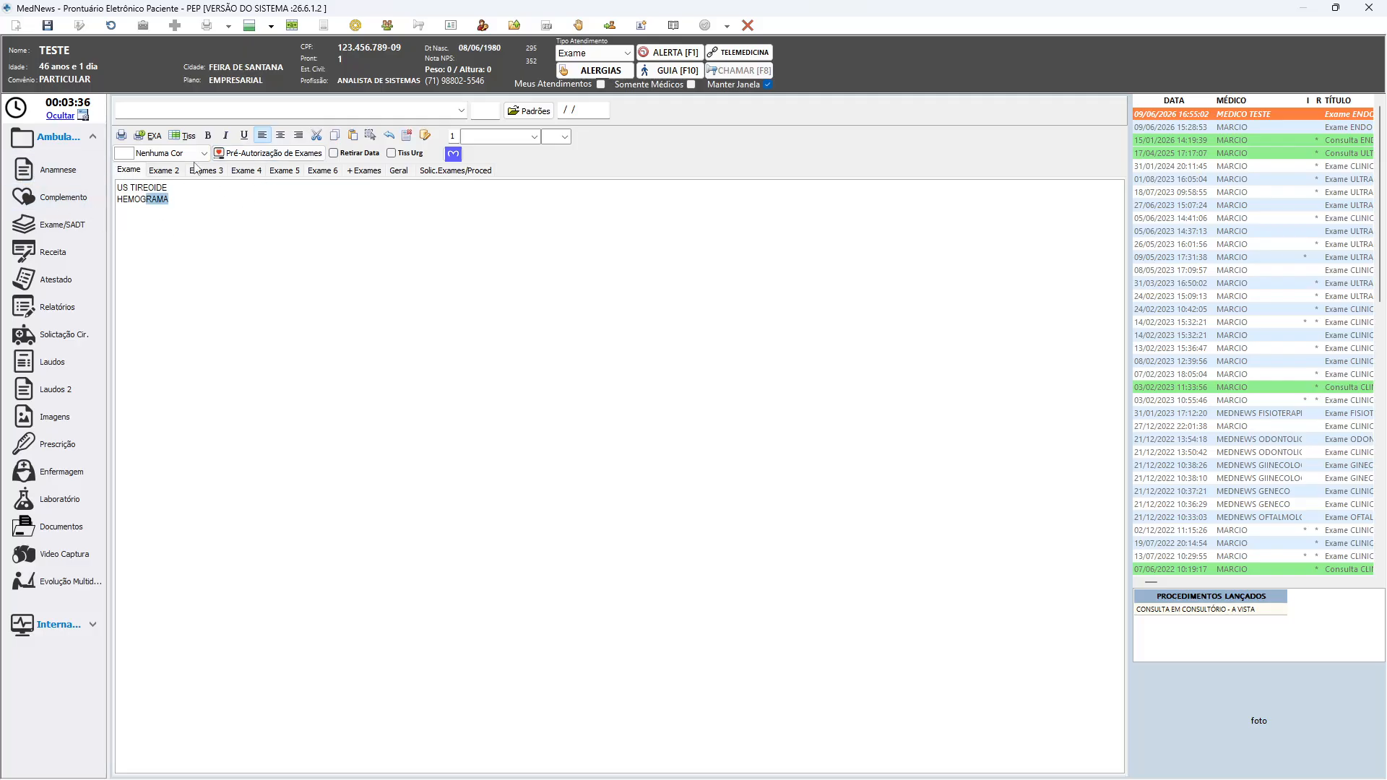
left_click(344, 236)
key("ctrl+a")
left_click(194, 220)
left_click_drag(176, 188, 130, 189)
left_click(235, 196)
left_click(164, 170)
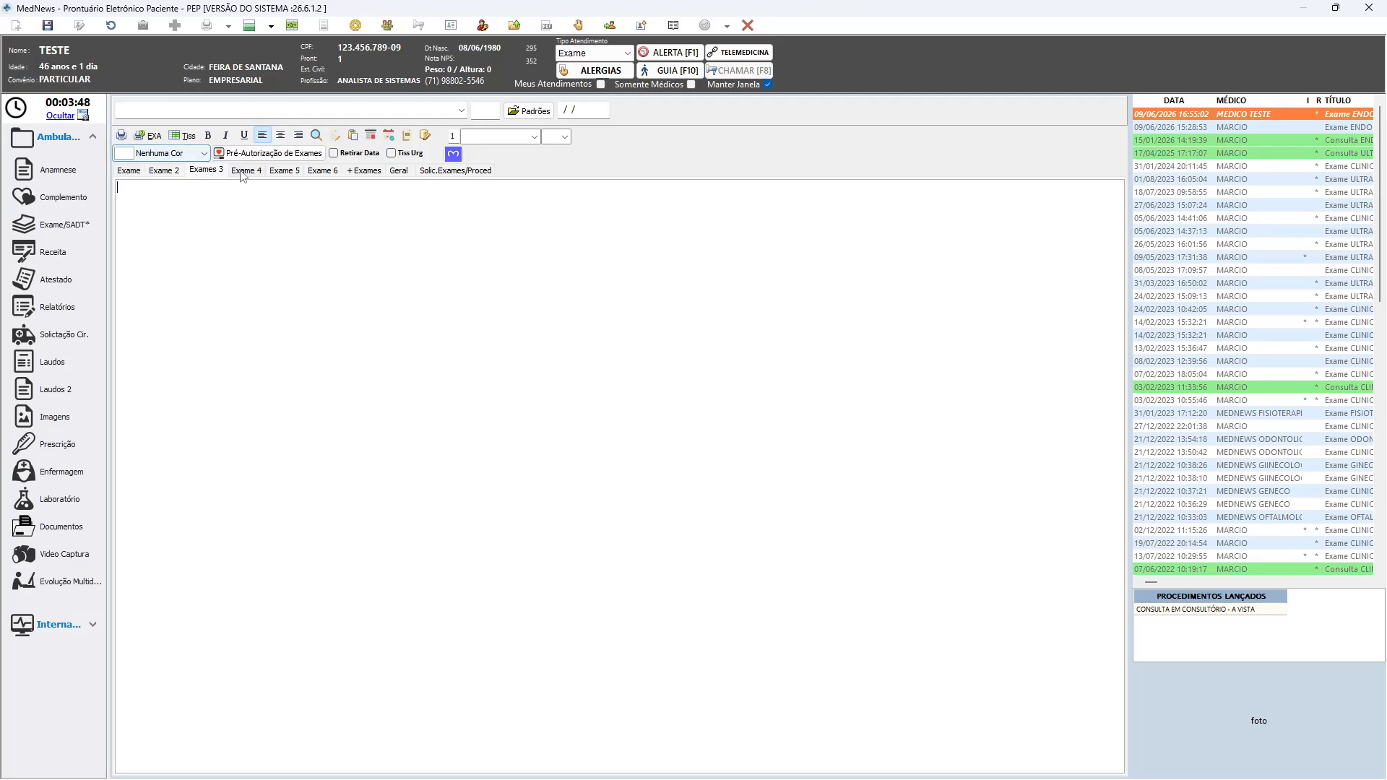
left_click(129, 171)
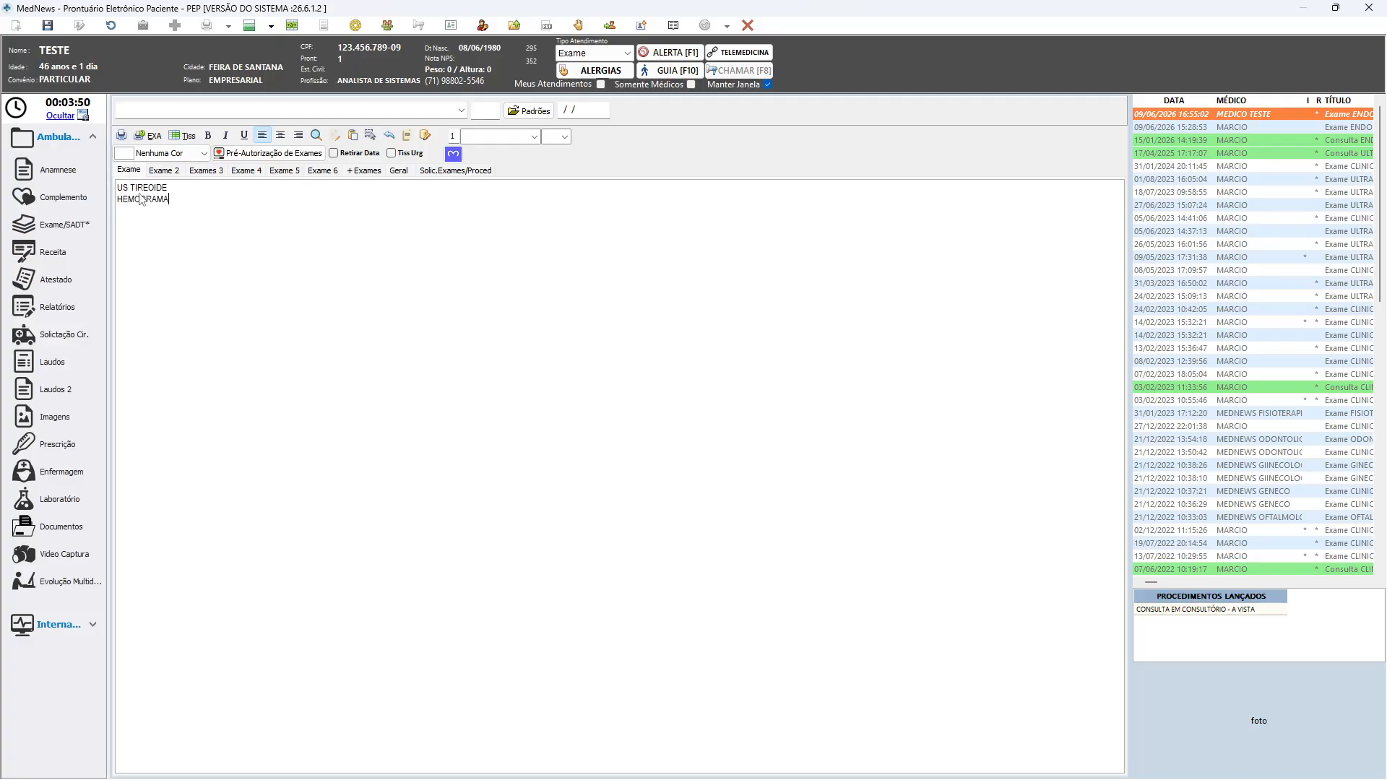
double_click(143, 200)
left_click(170, 188)
left_click_drag(174, 187, 102, 188)
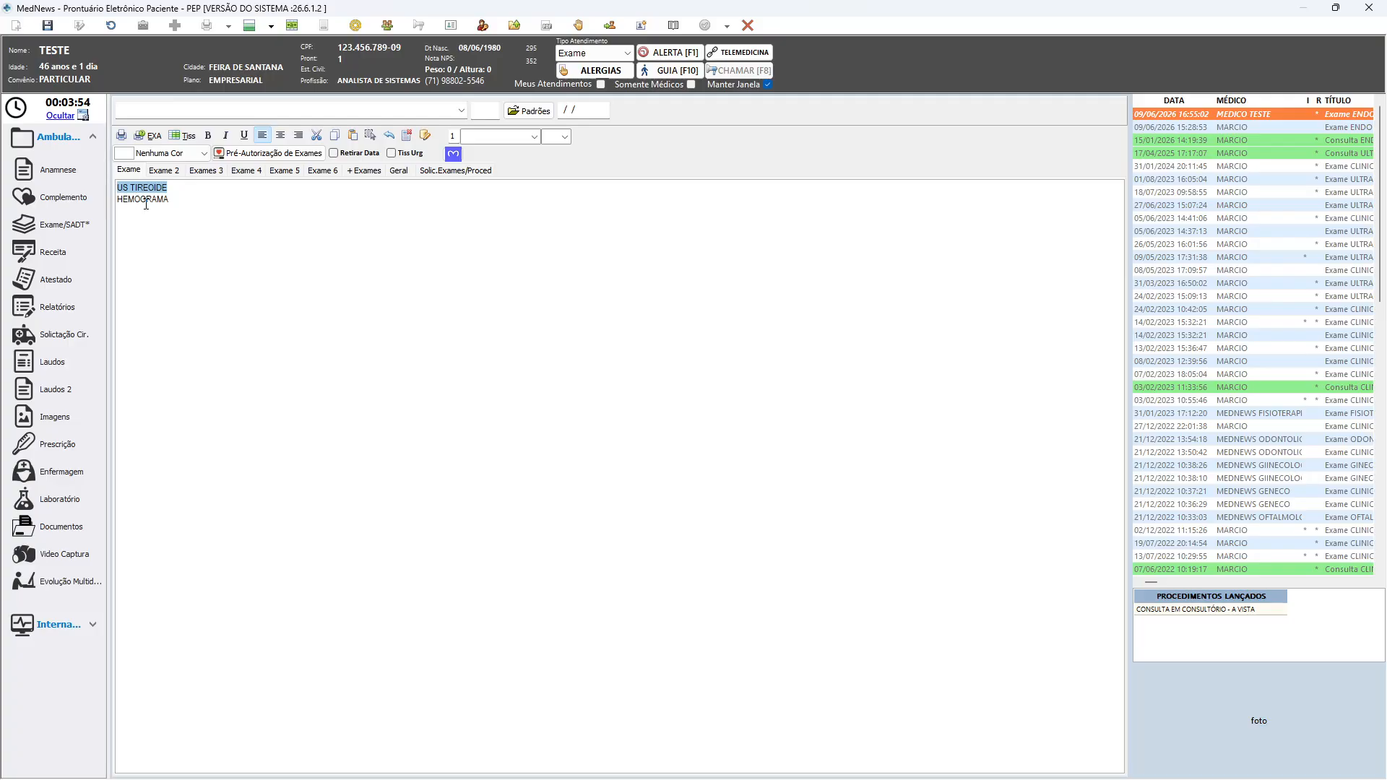
left_click(164, 172)
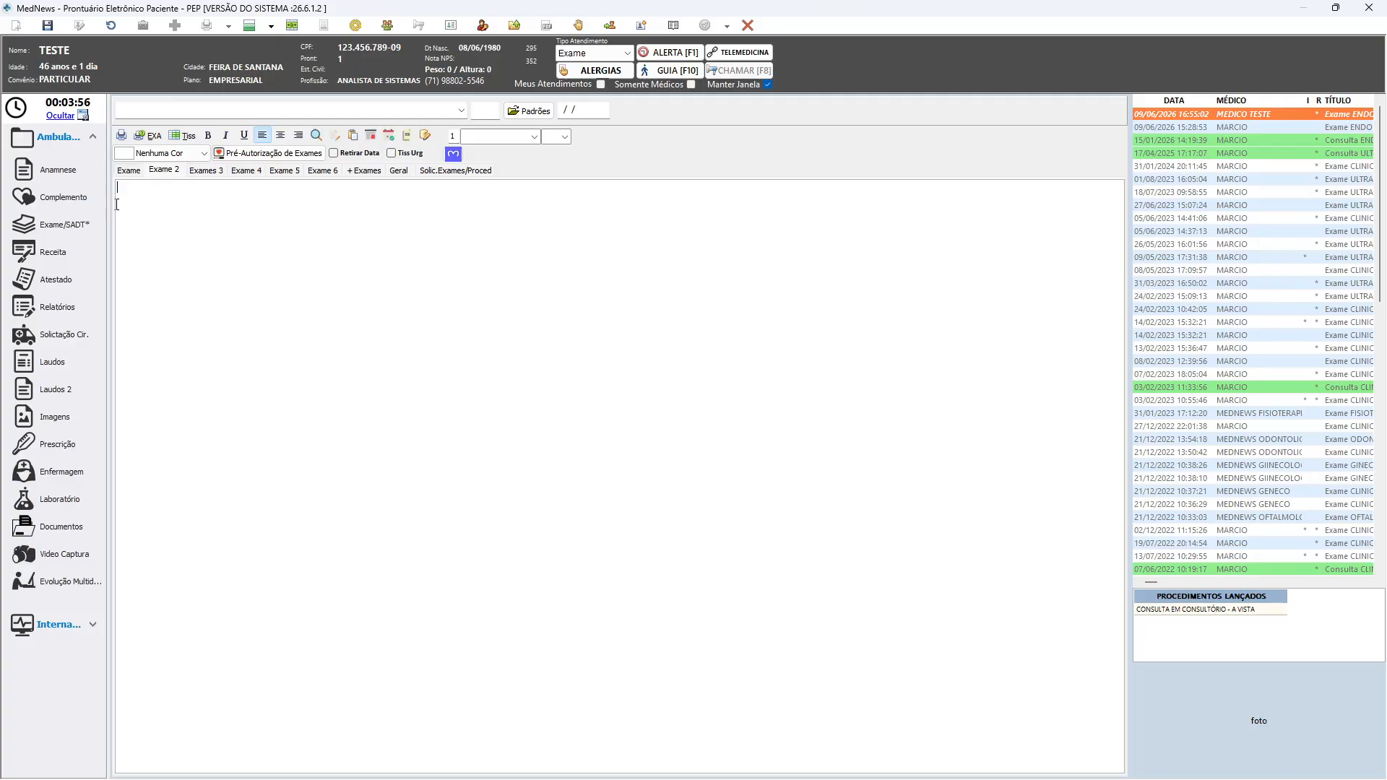
left_click(137, 170)
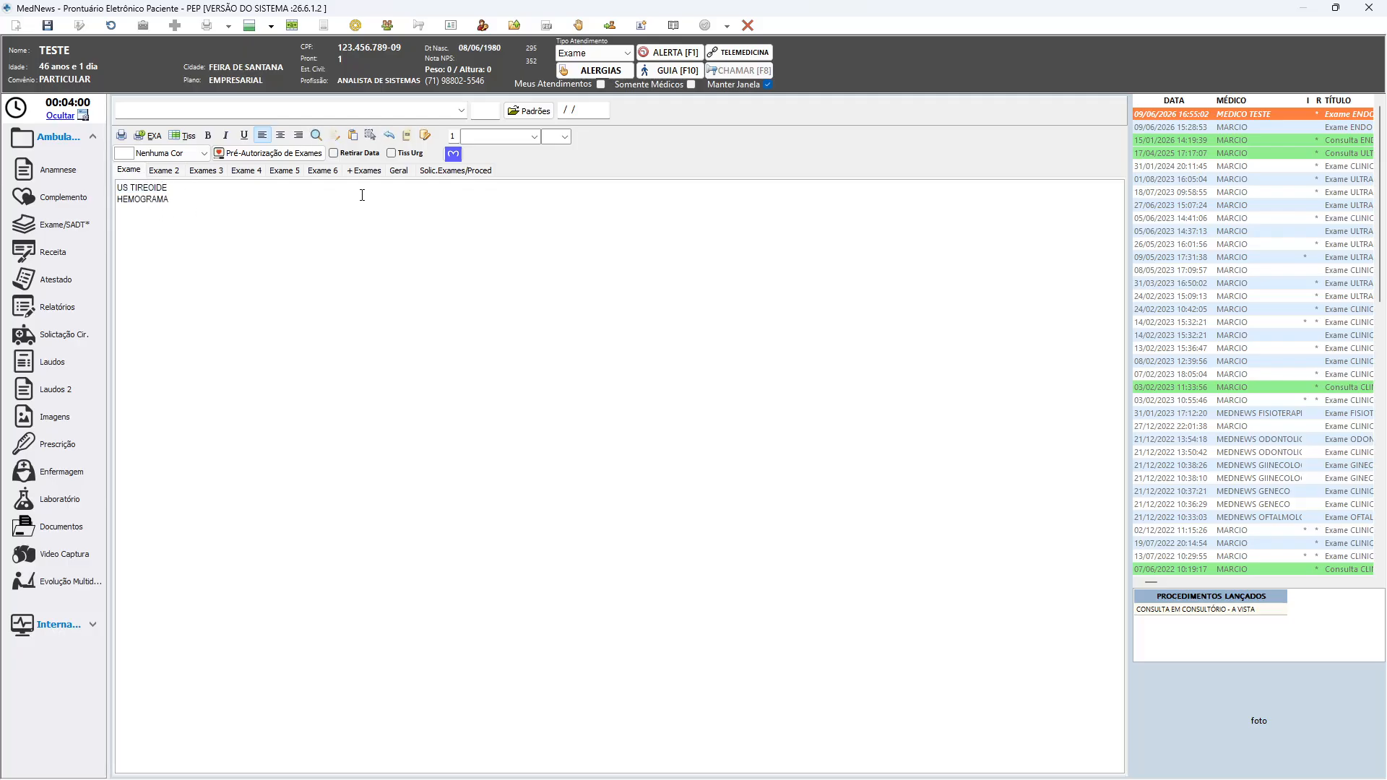
Save the exam request text as a standard template, titled "PADRÃO" followed by the professional's first name
right_click(278, 208)
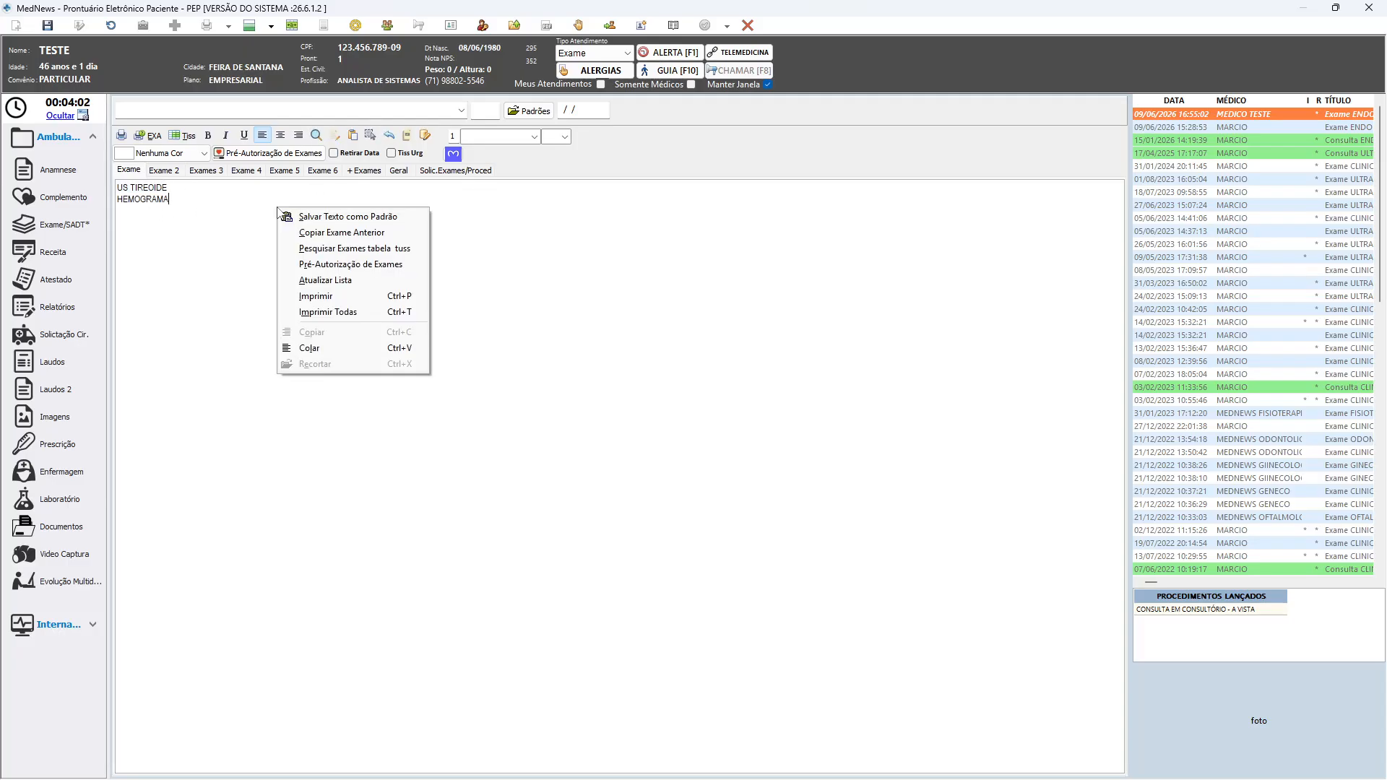
left_click(322, 223)
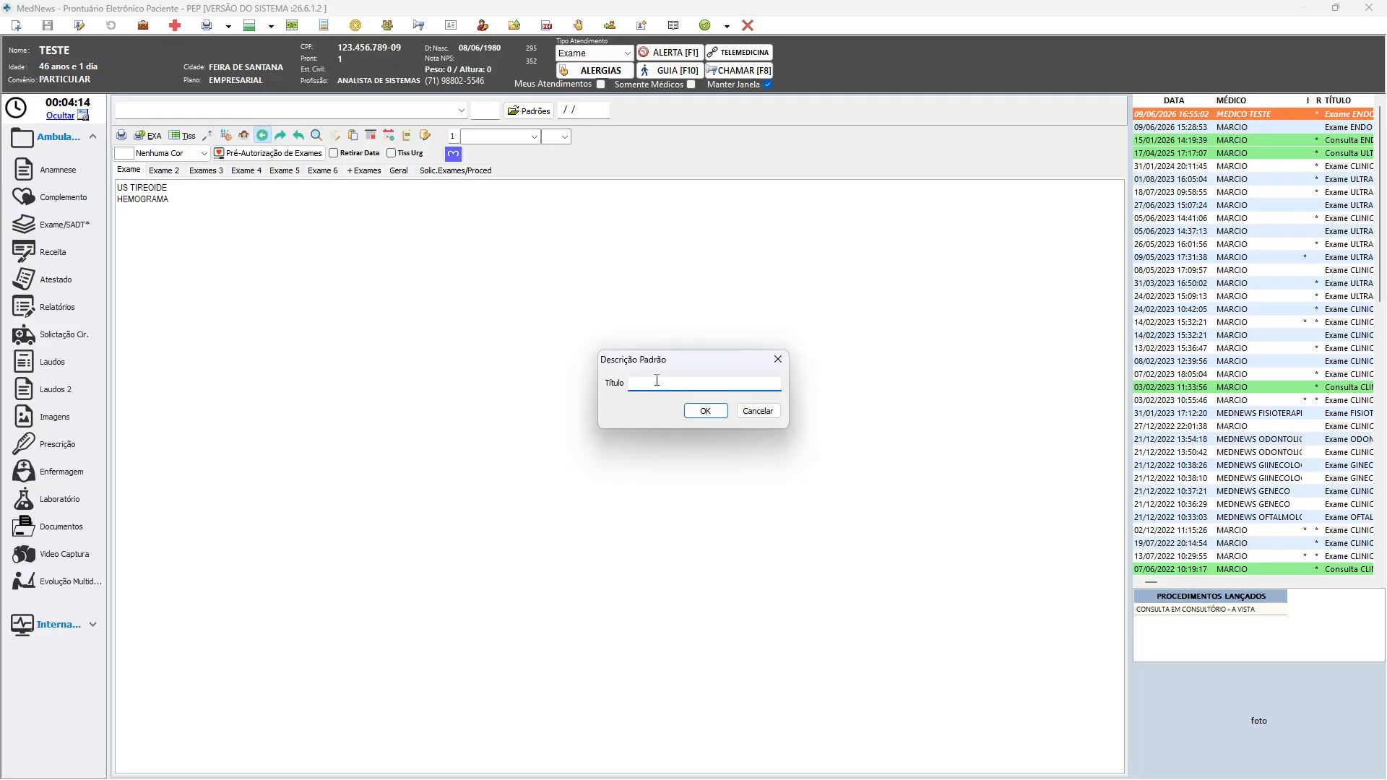
type("PADRÃO RAFAEL")
left_click(706, 411)
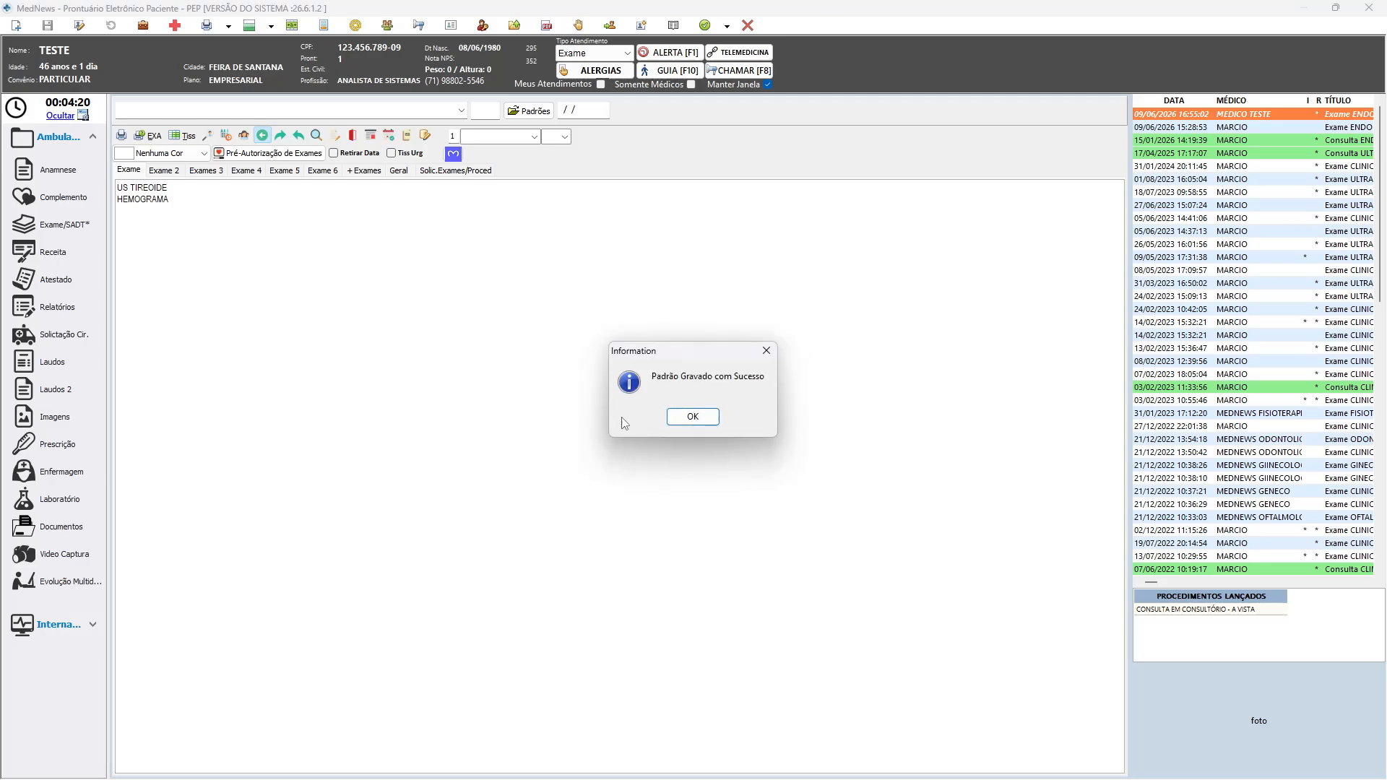
left_click(692, 417)
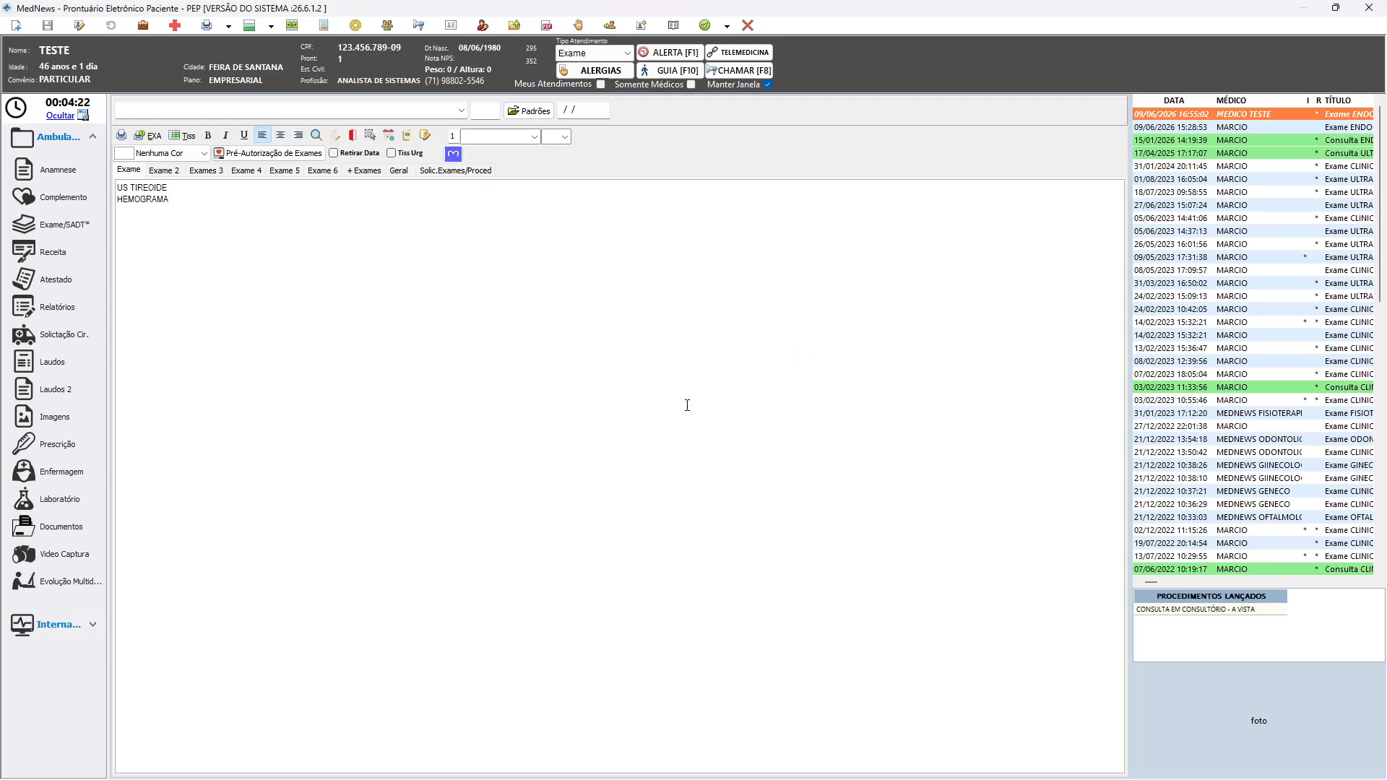
key("ctrl+a")
left_click(172, 263)
left_click_drag(200, 221, 91, 136)
left_click(273, 202)
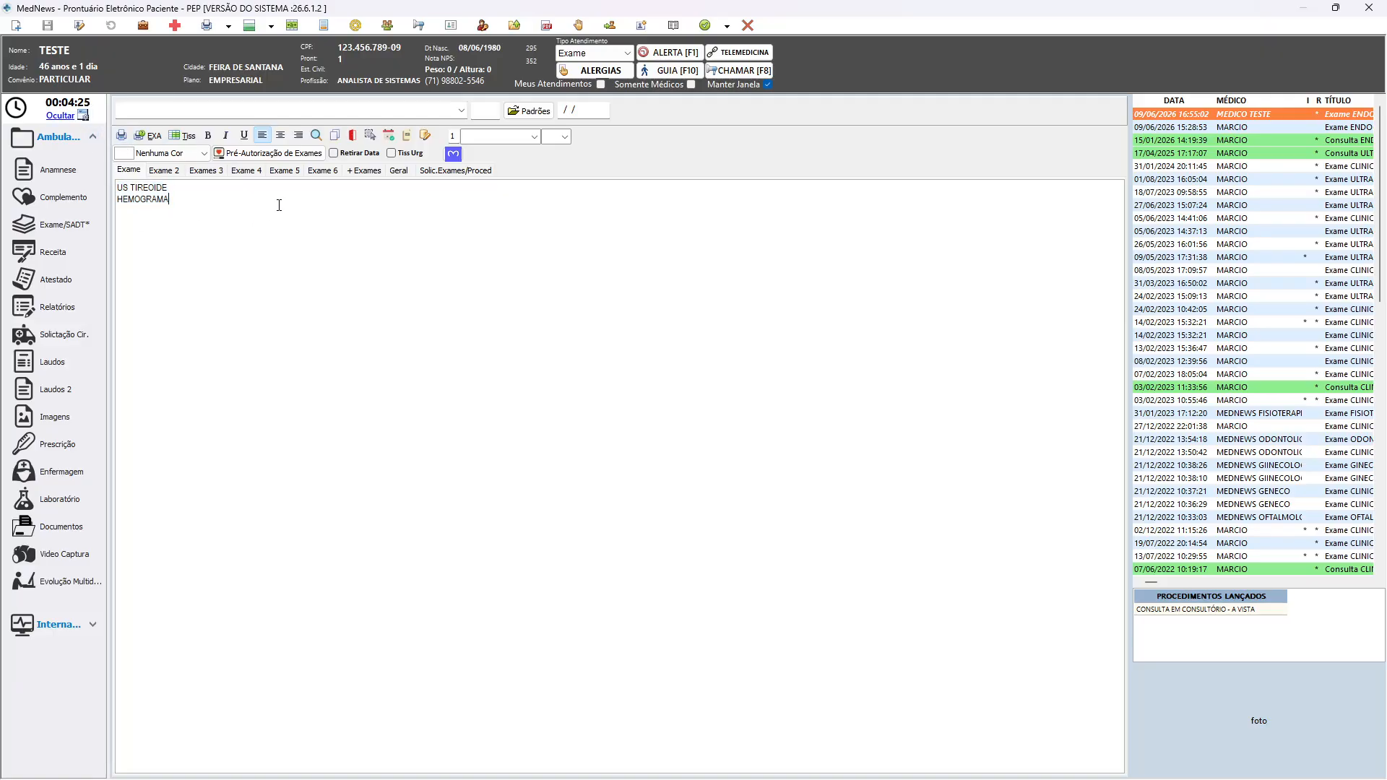
Append the "SANGUE PADRãO" template to the existing exam request text
left_click(461, 110)
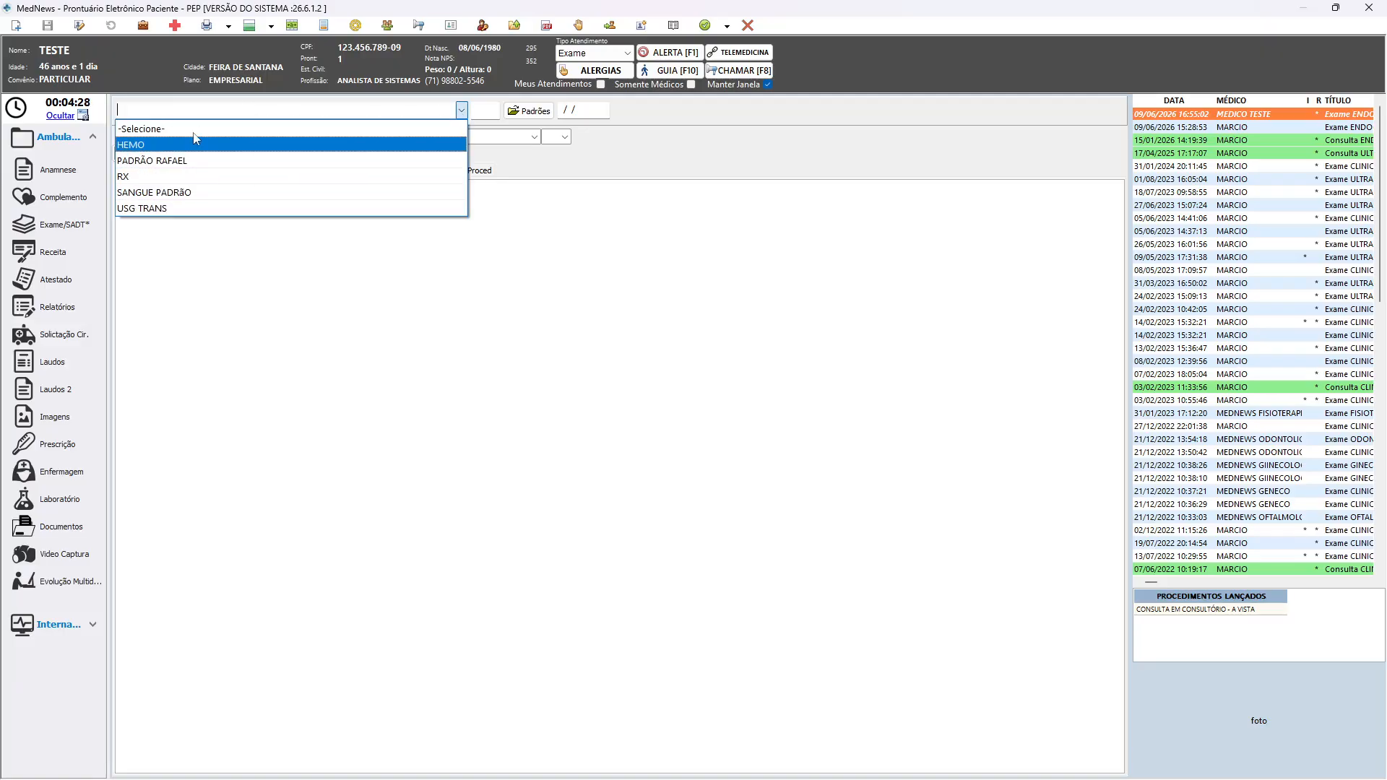
left_click(152, 192)
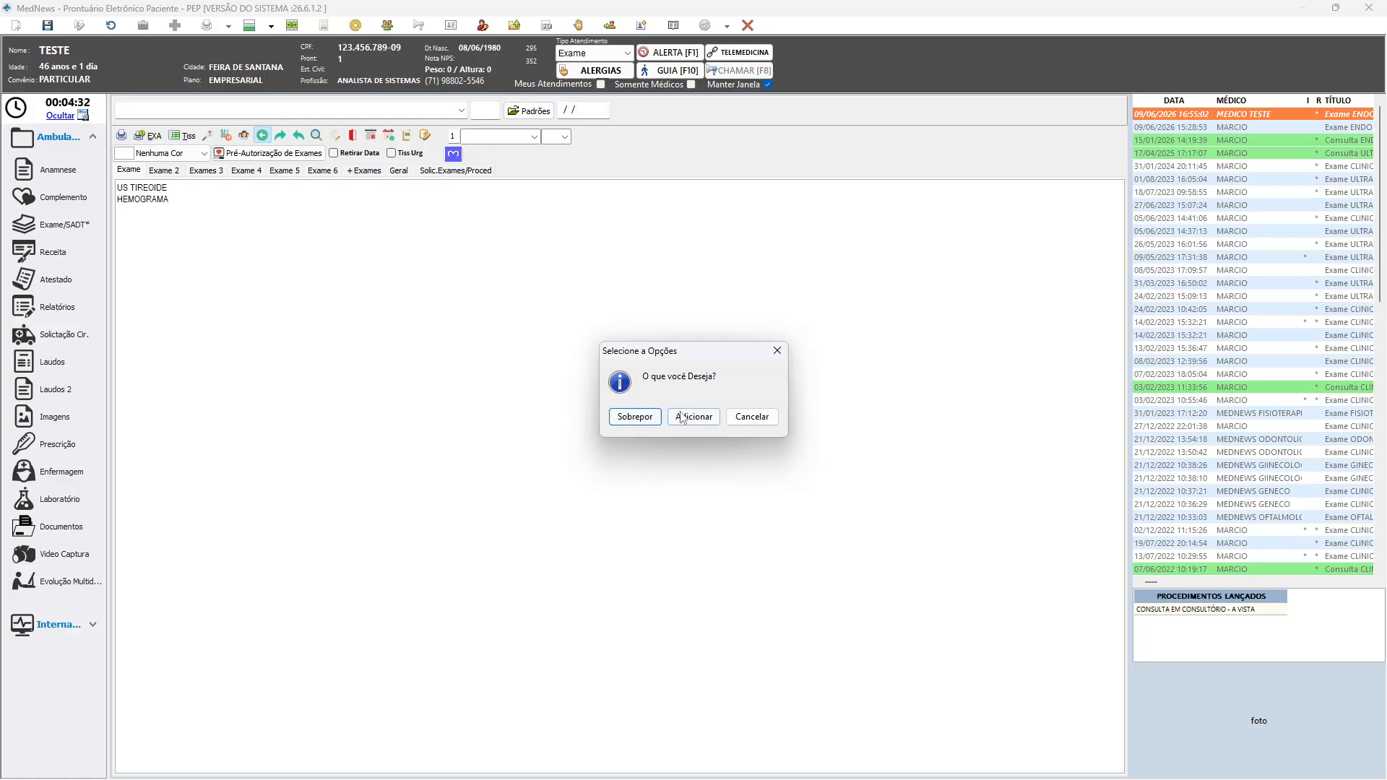
left_click(704, 420)
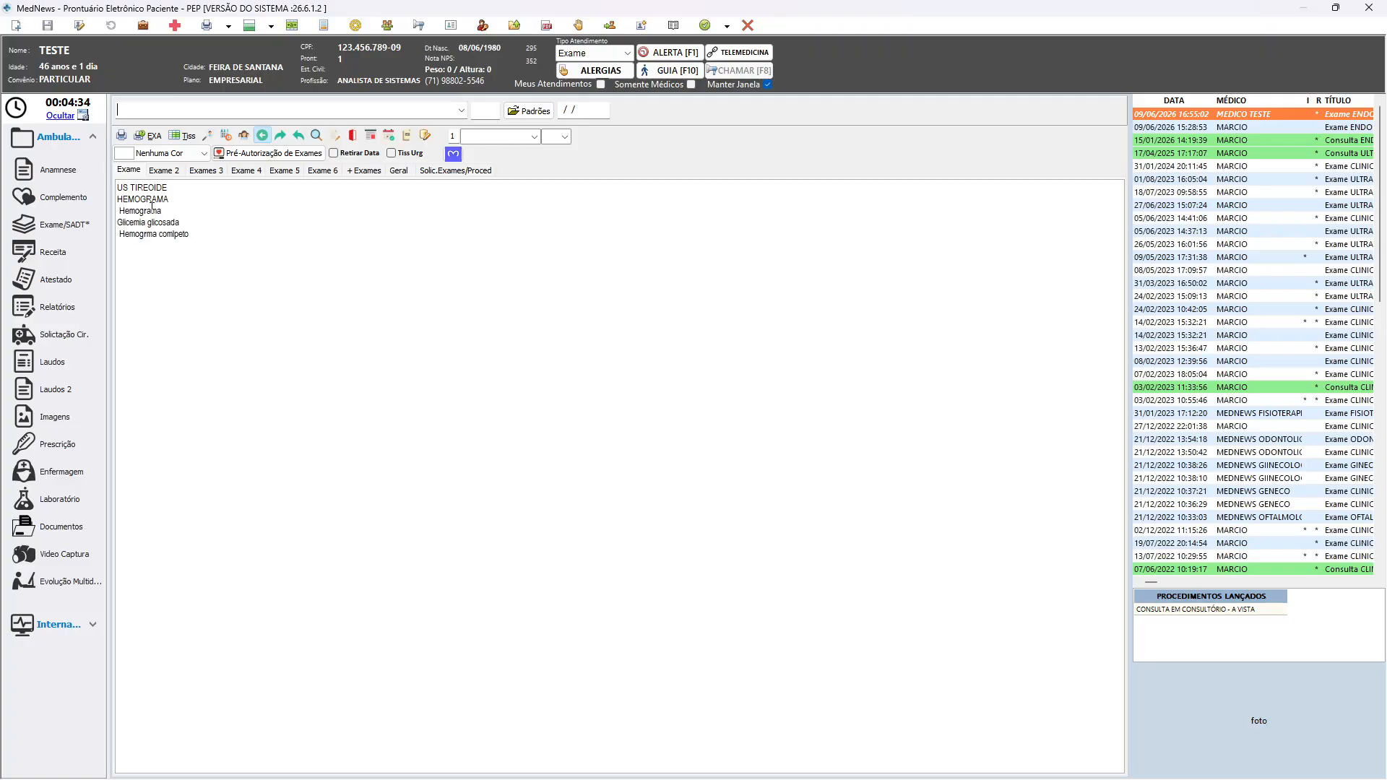
left_click_drag(194, 236, 105, 214)
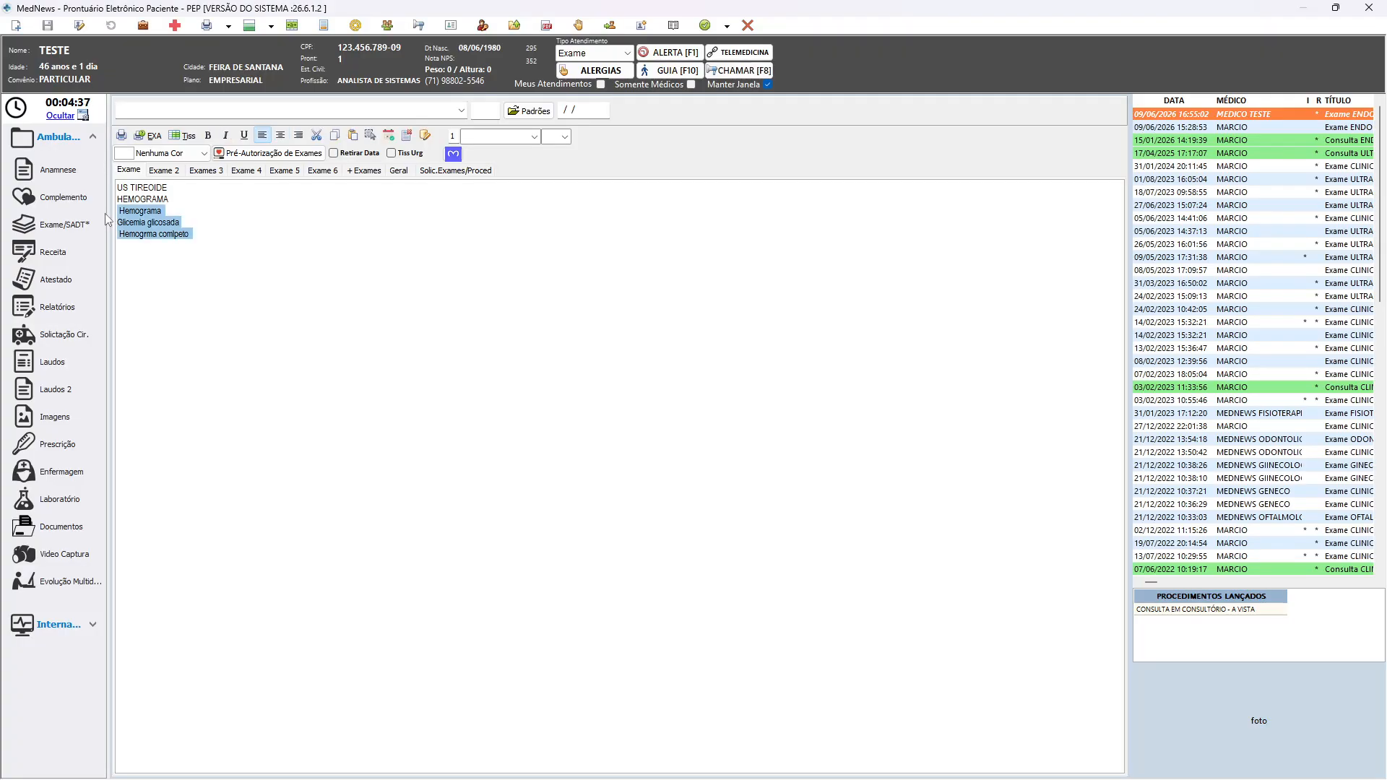
left_click(204, 332)
Overwrite the exam request text with the newly saved personal standard template
left_click(461, 110)
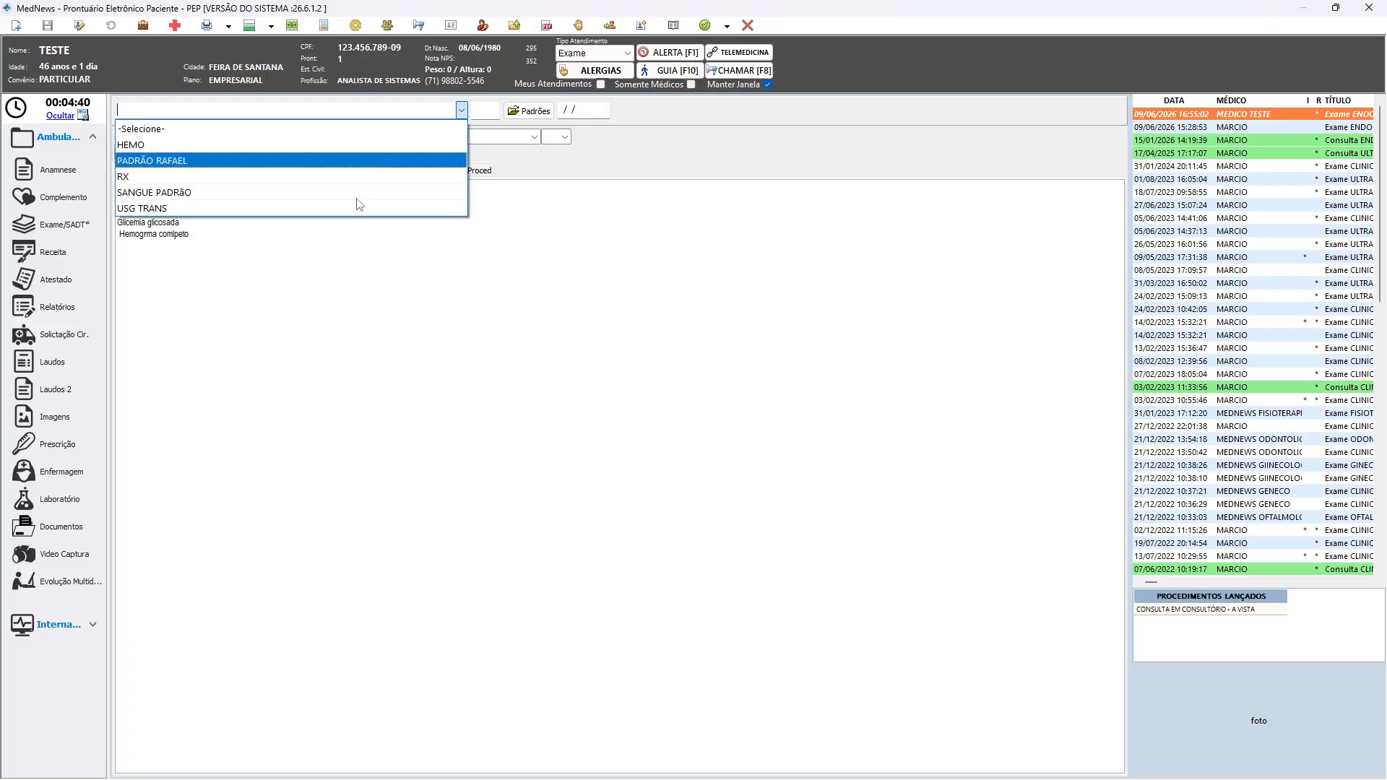
left_click(148, 162)
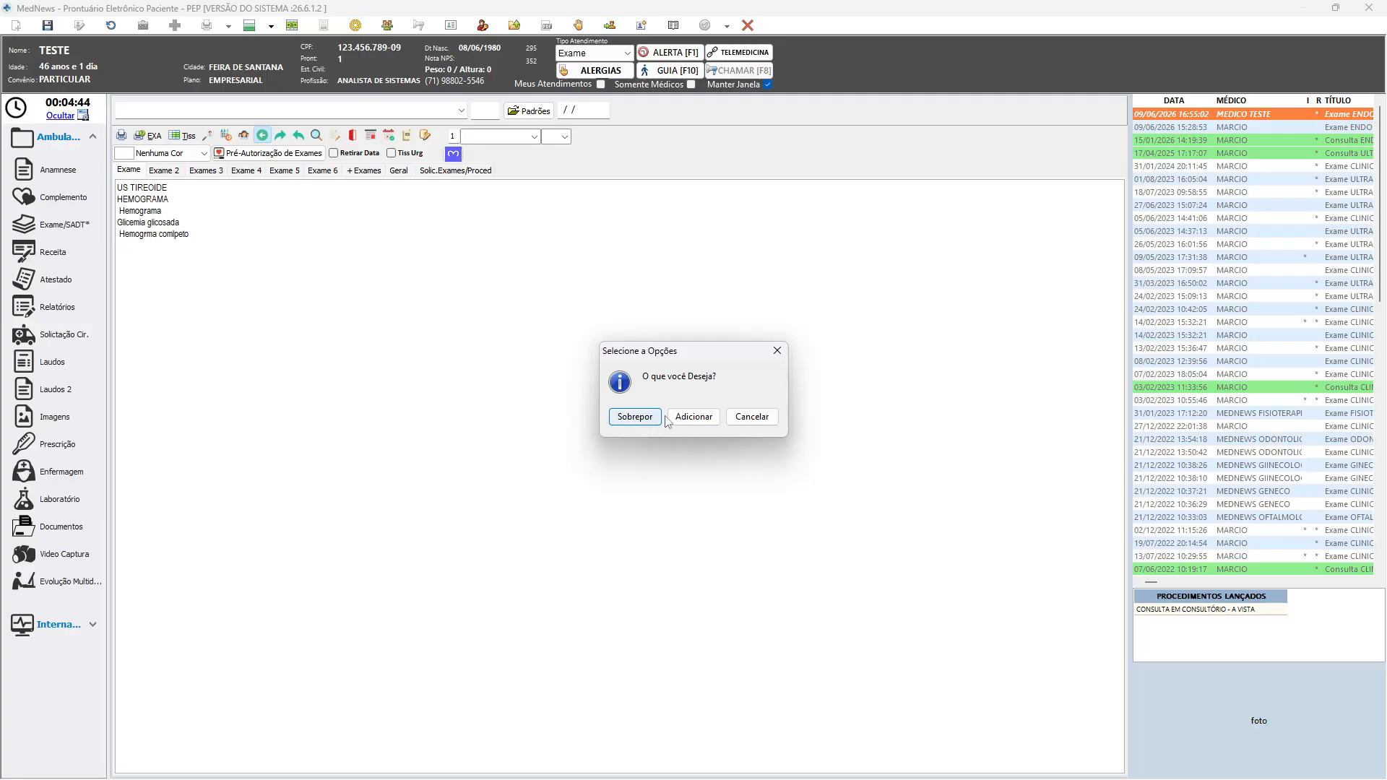
left_click(635, 417)
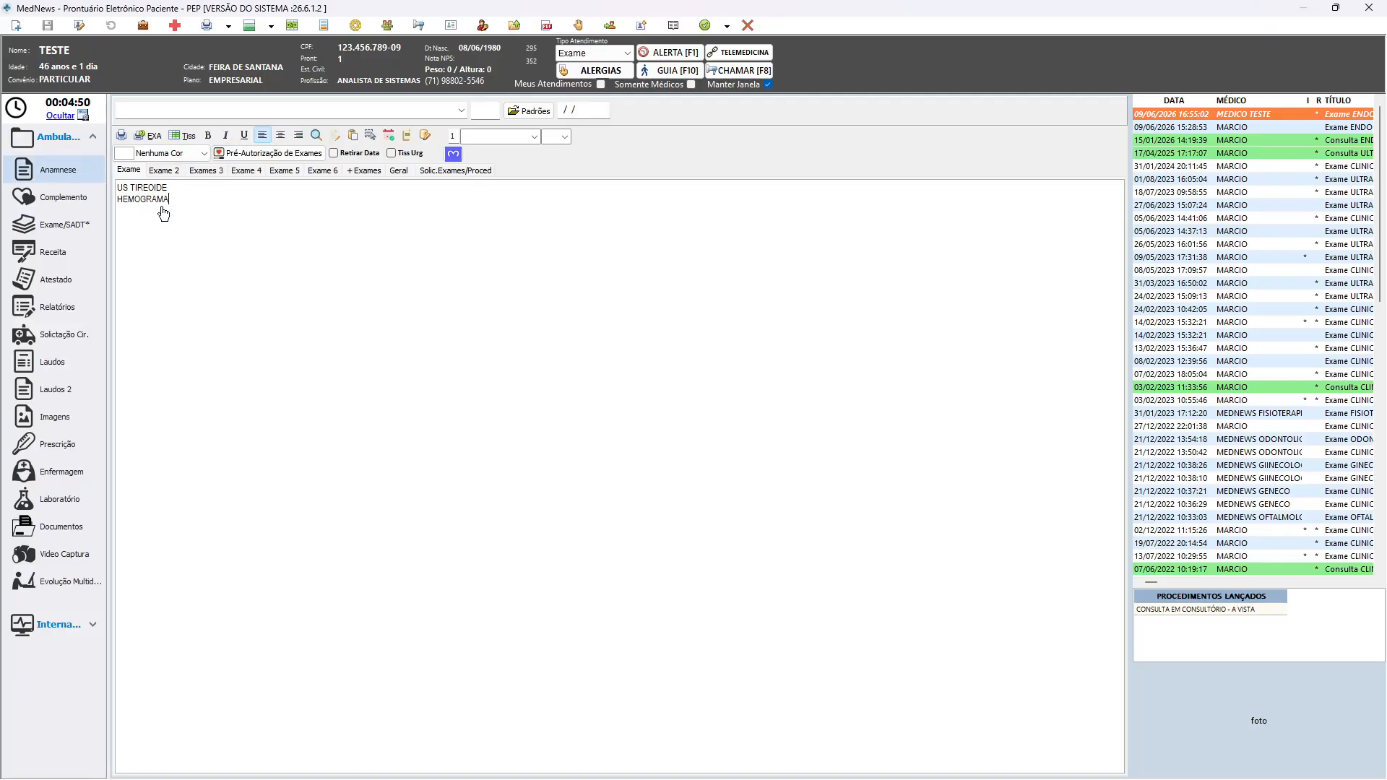
left_click(191, 210)
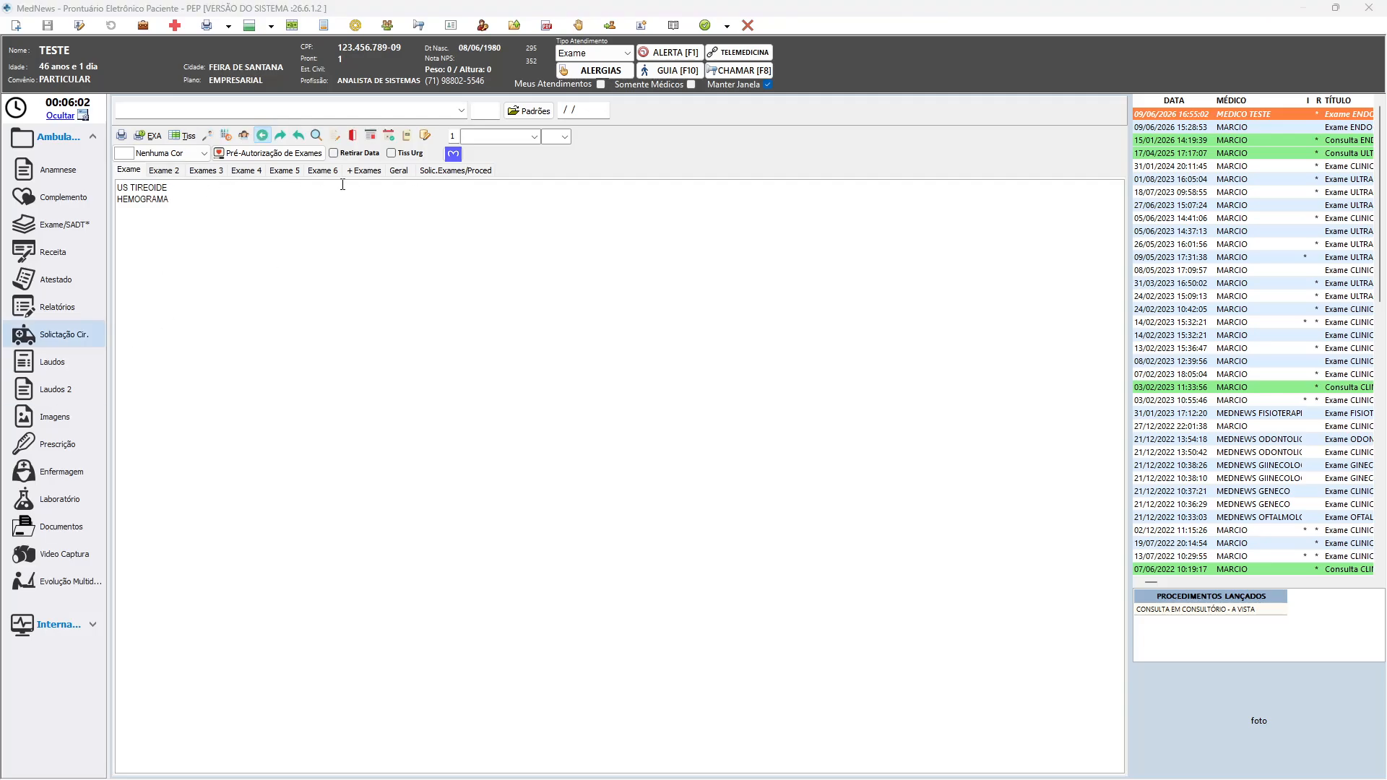
left_click(64, 224)
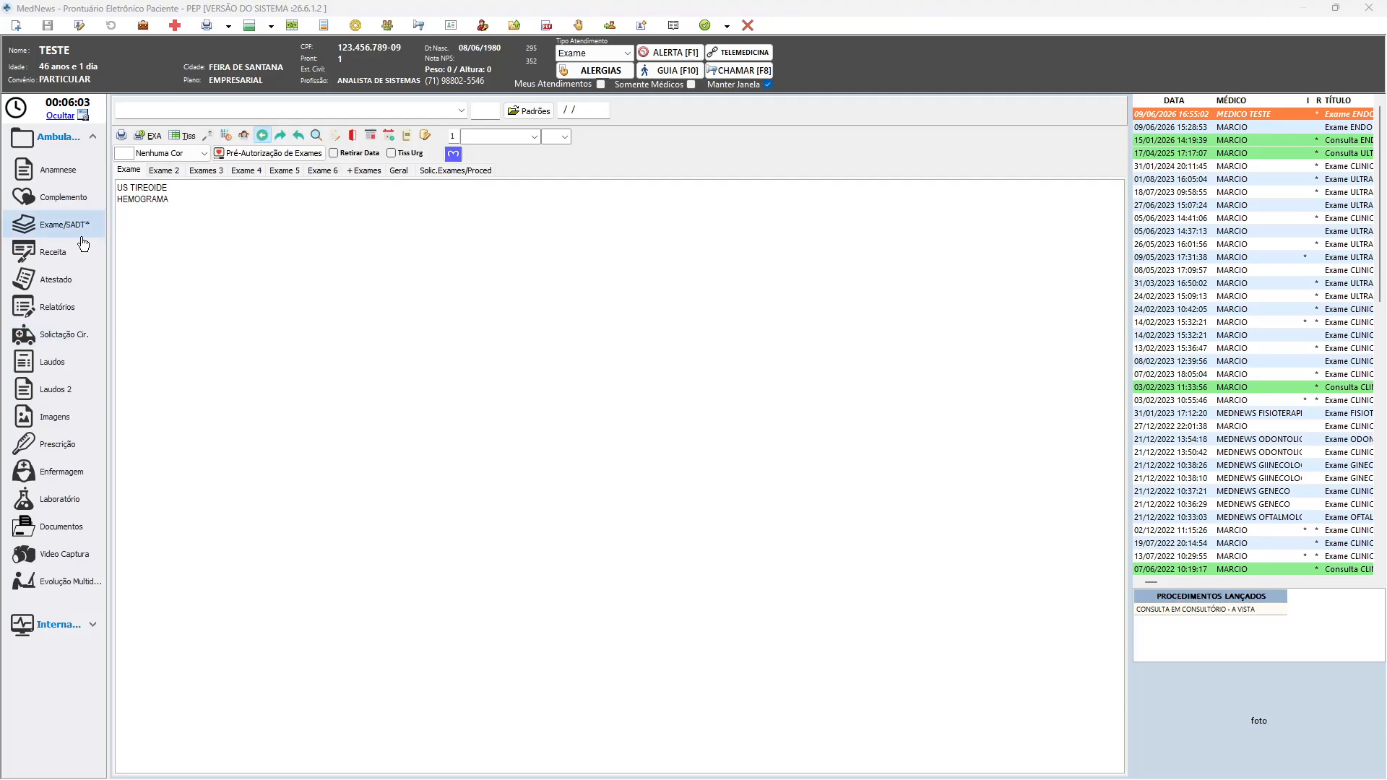
left_click(207, 228)
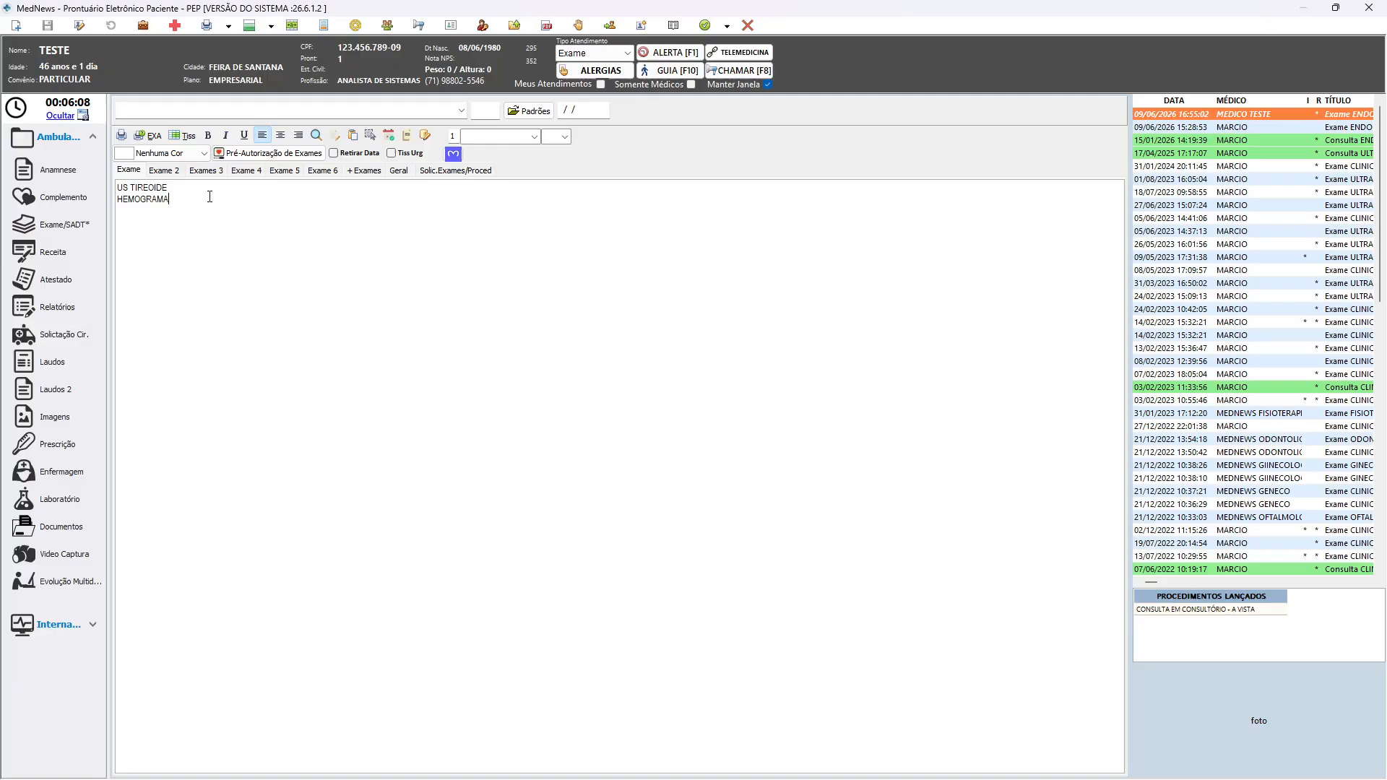
key("ctrl+a")
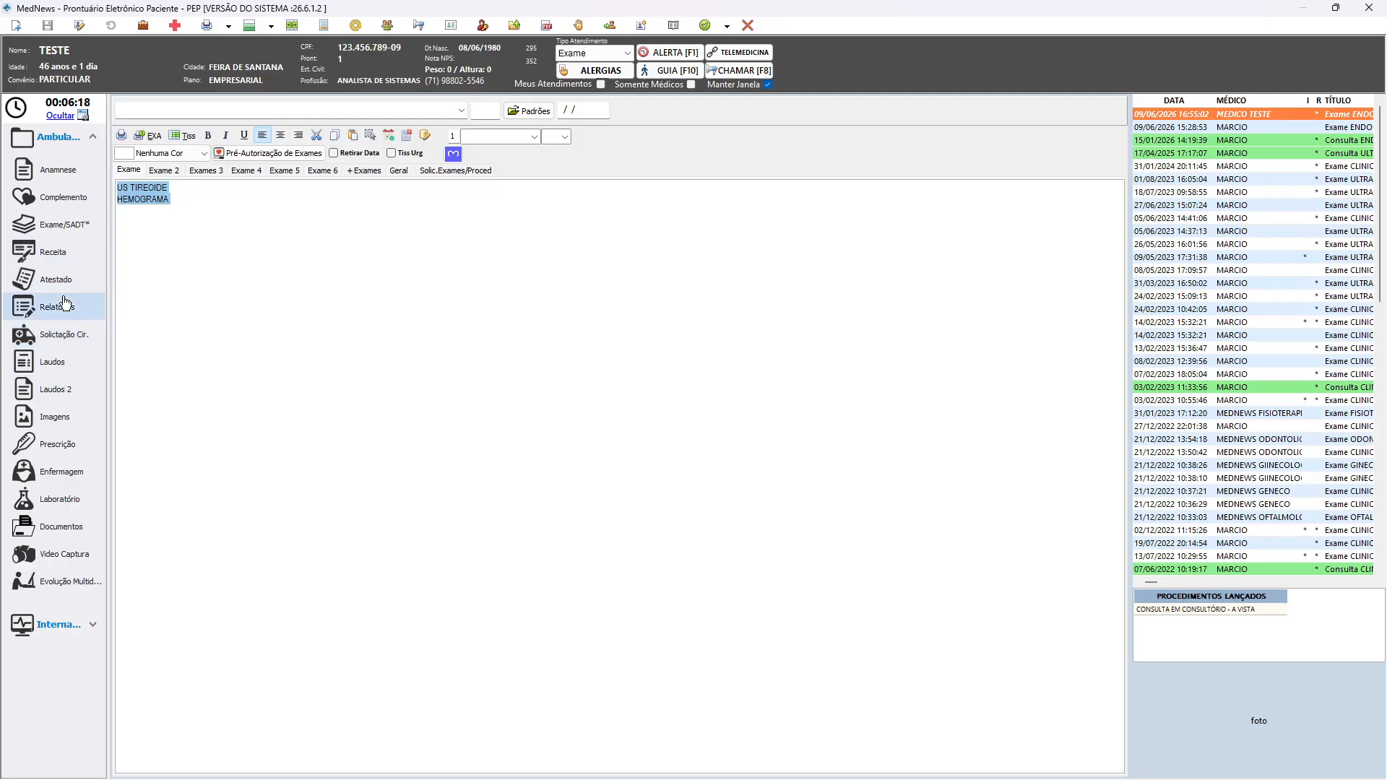
Write "LOZARTANA -" on the first page of the Receita section and select the whole text
left_click(66, 251)
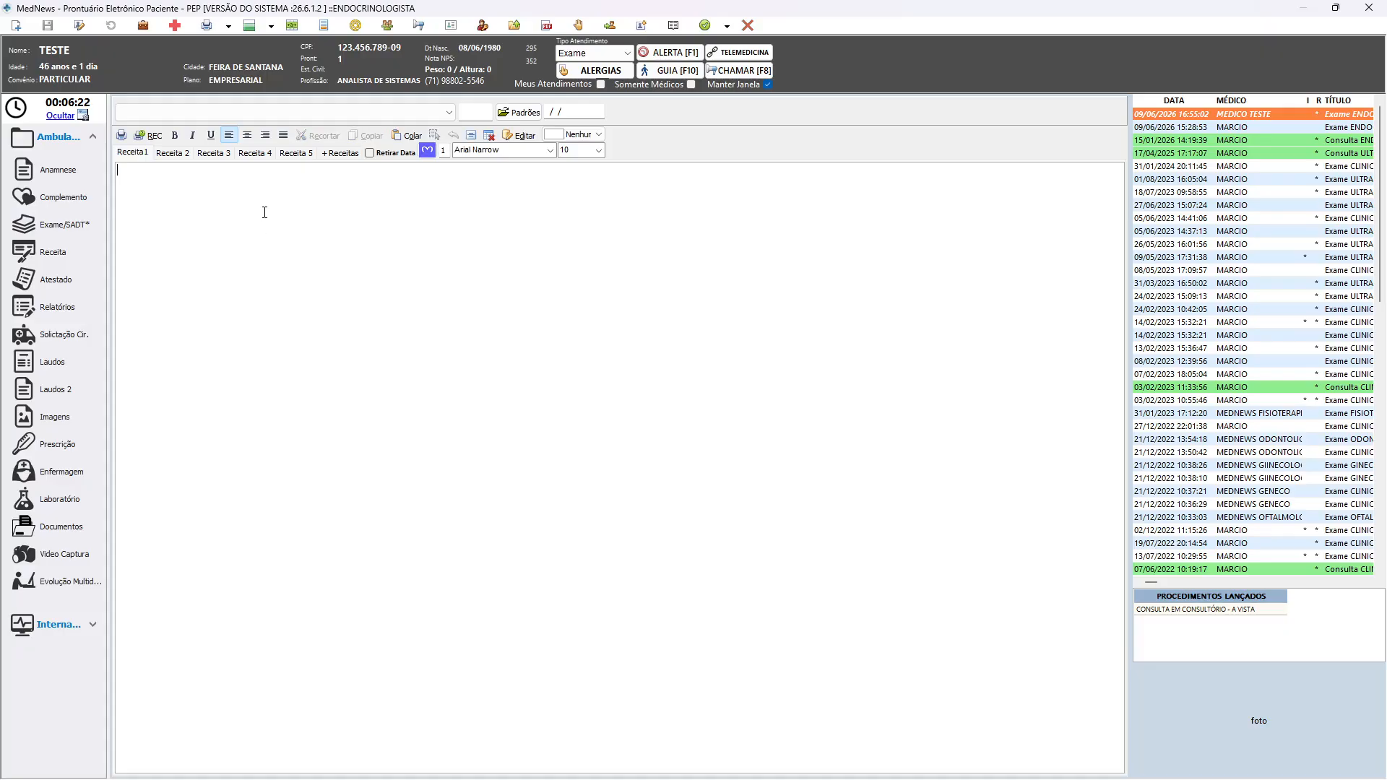
type("DI")
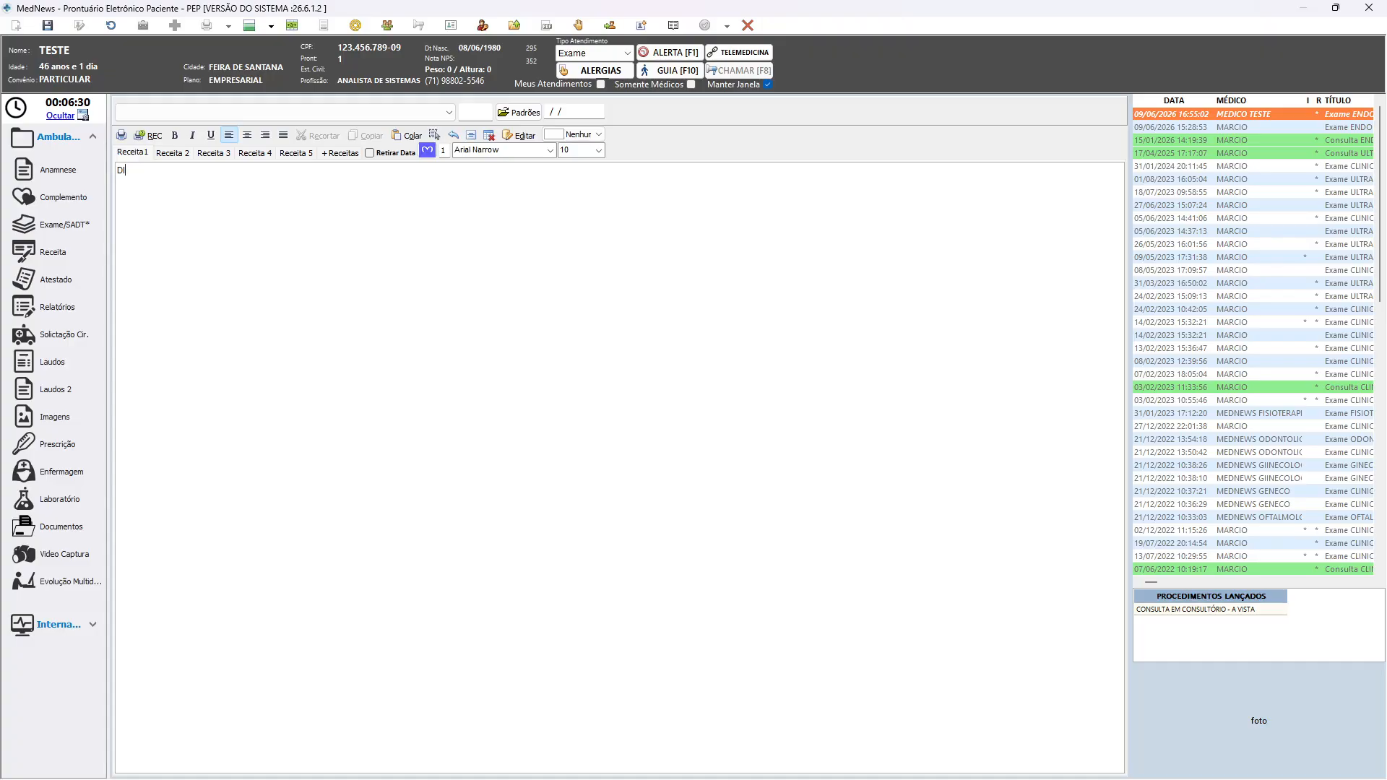
key("BackSpace")
key("BackSpace")
type("LOZ")
key("ctrl+a")
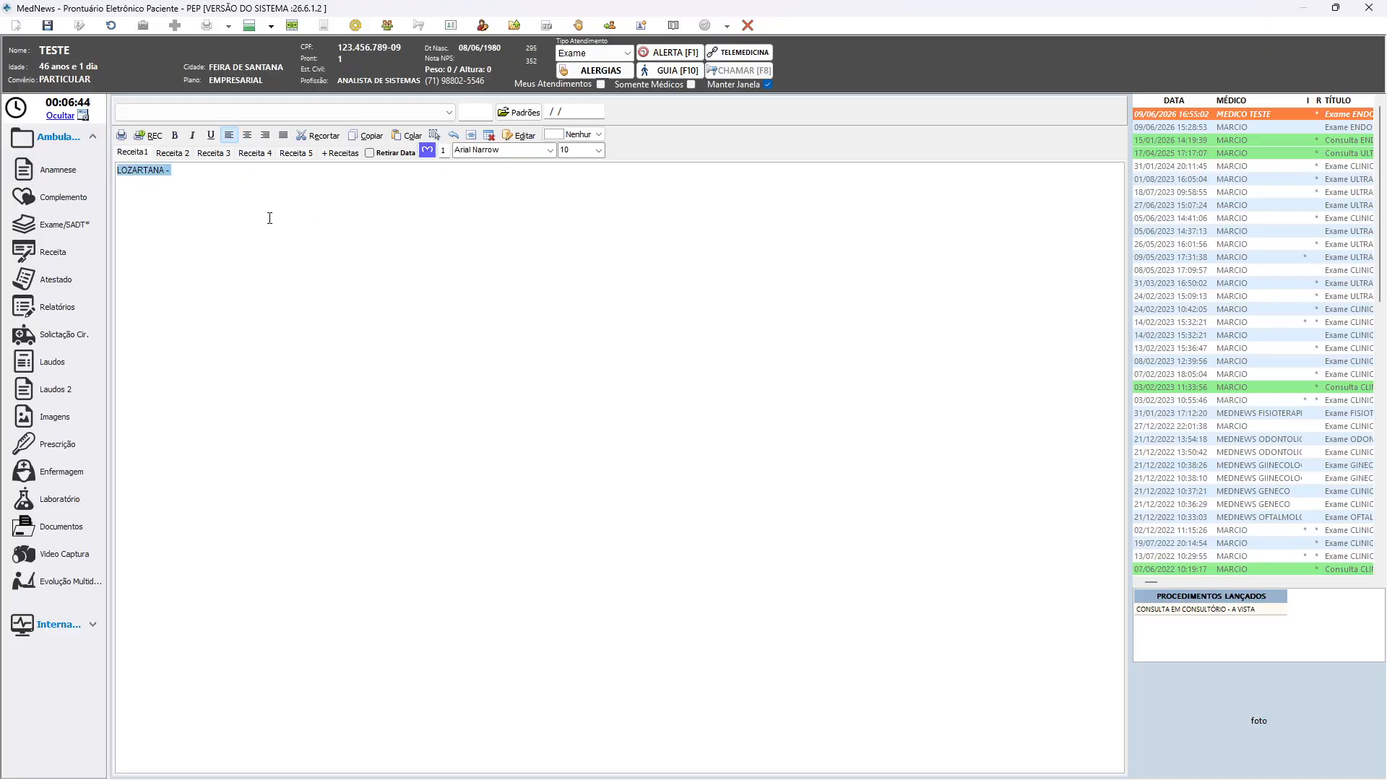
Save the prescription text as a standard template titled "MED"
left_click(266, 211)
right_click(211, 195)
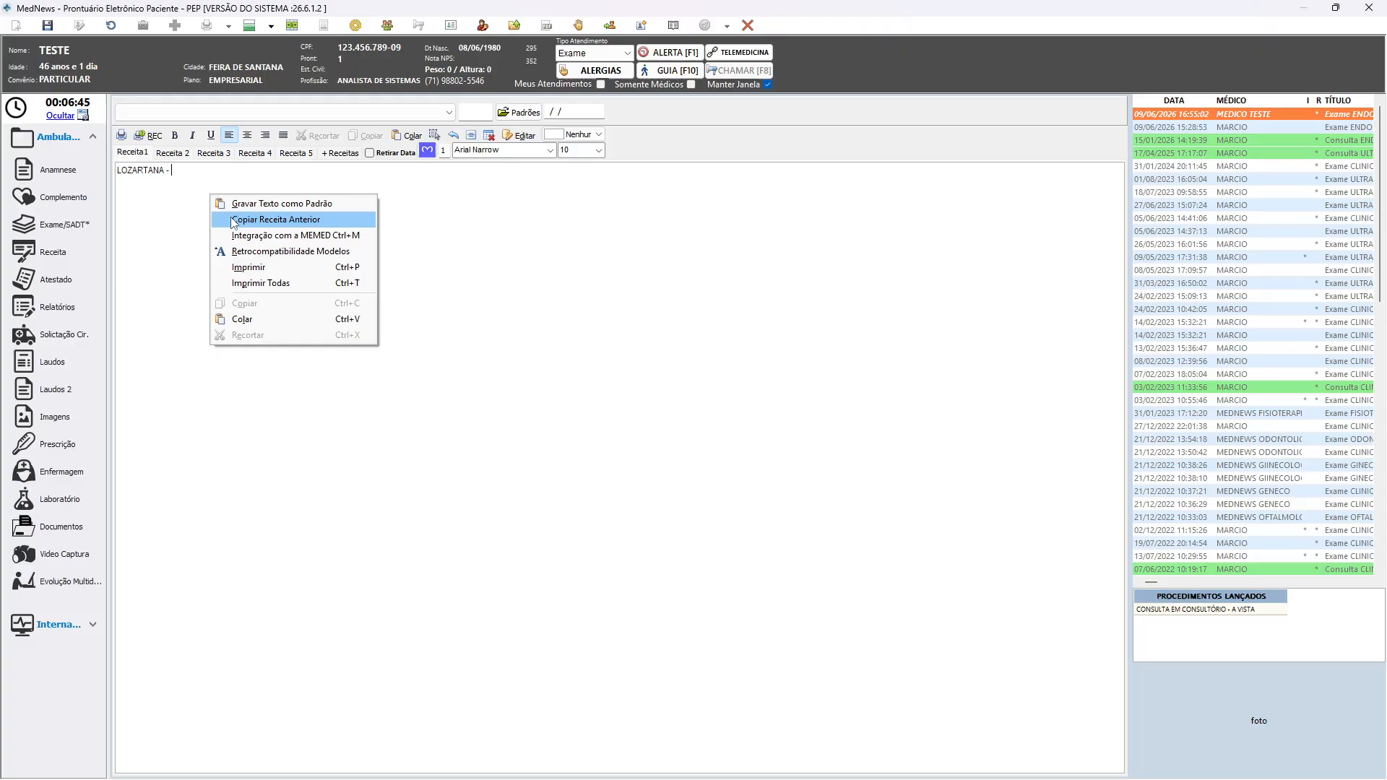
left_click(269, 204)
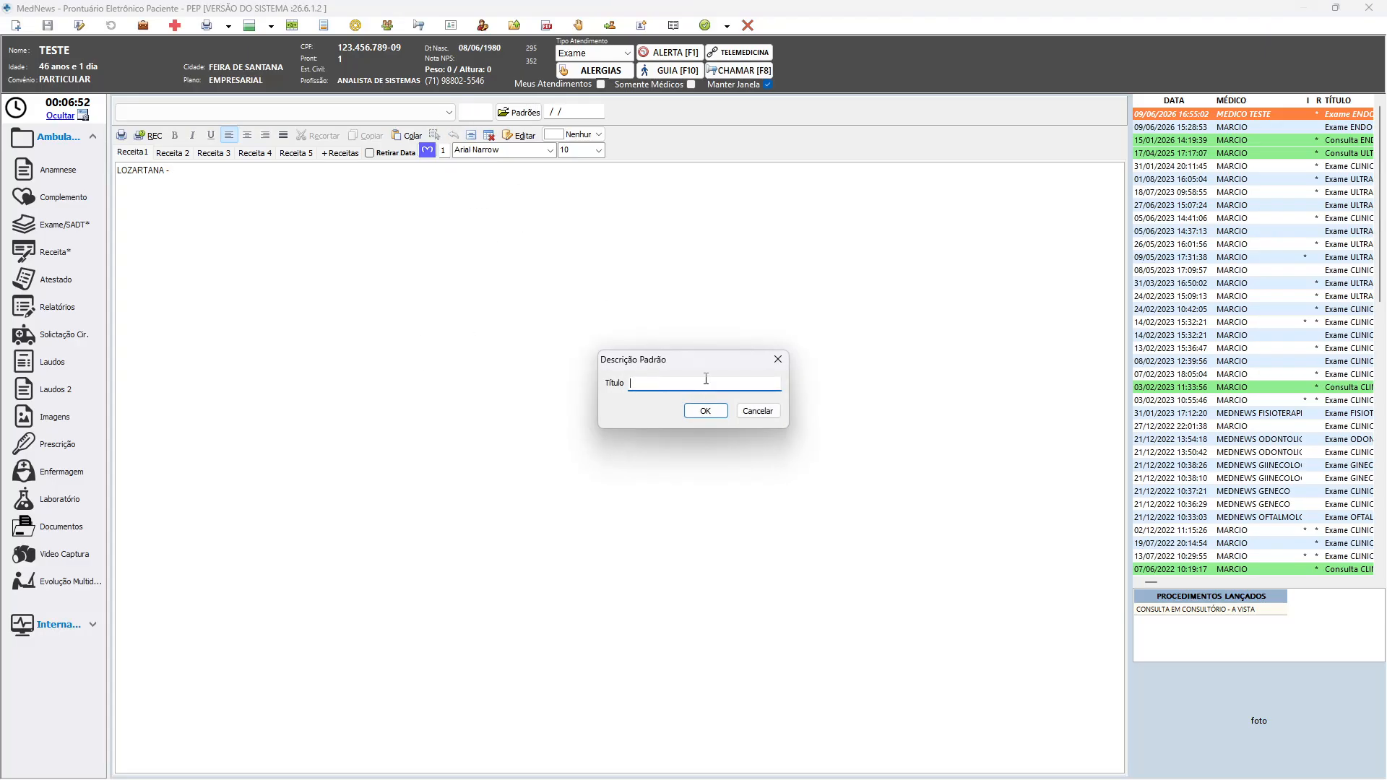
type("MED")
left_click(708, 411)
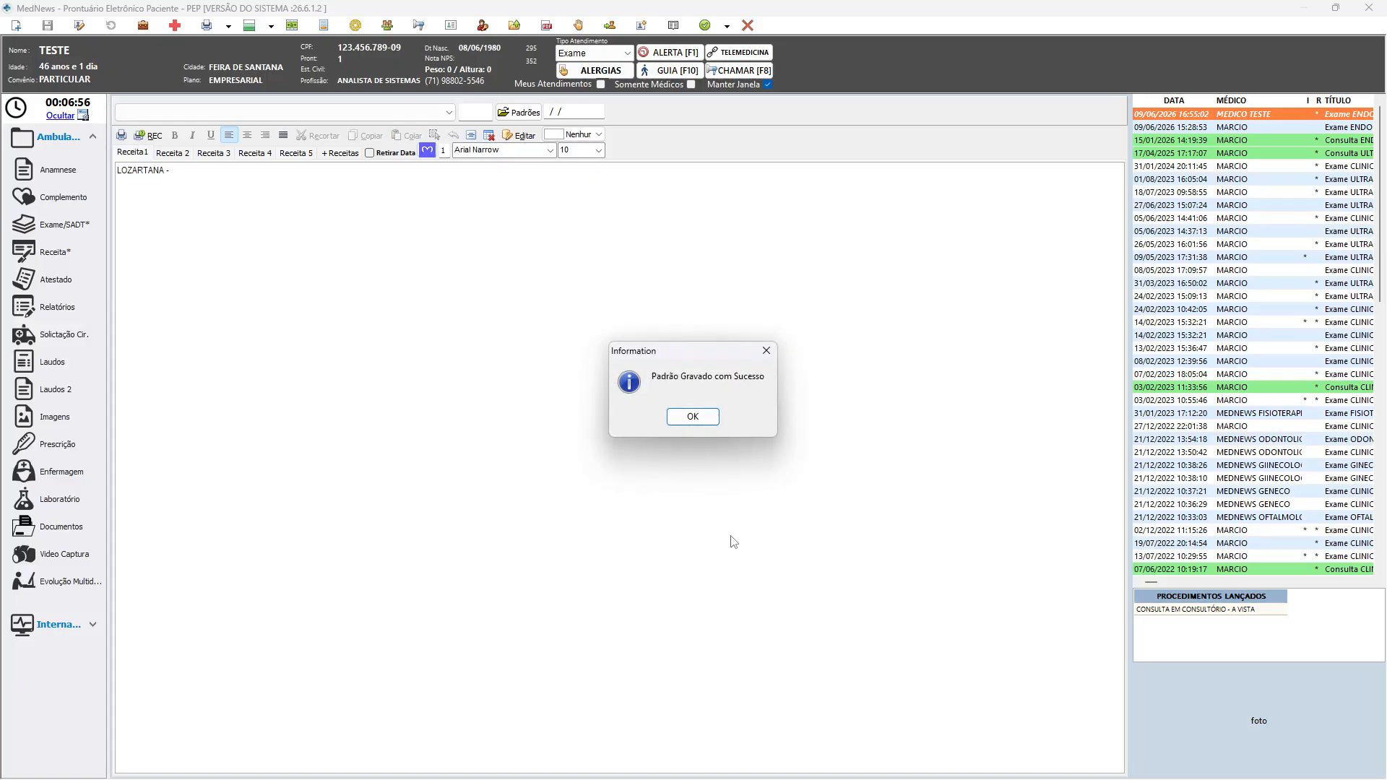
left_click(692, 417)
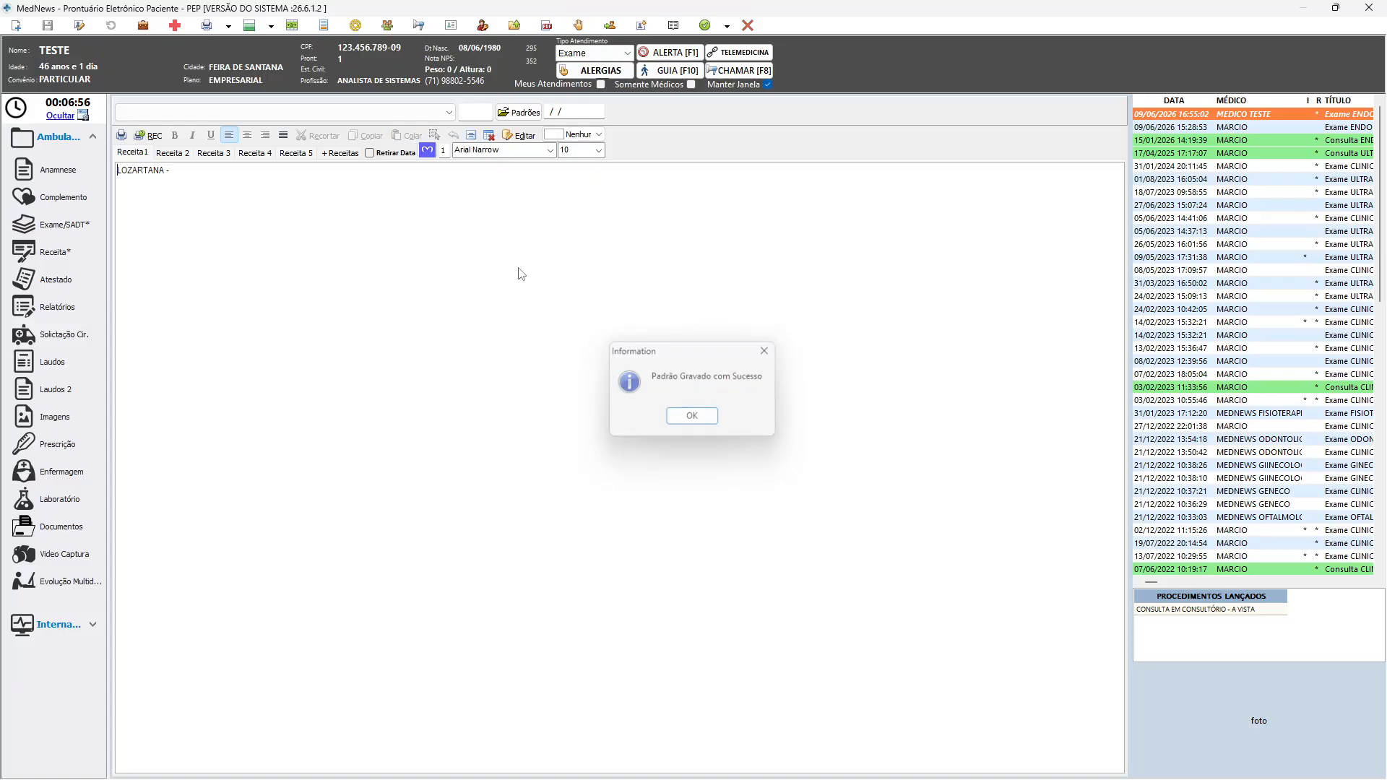
Overwrite the prescription text on the first Receita page with the "TESTE 1" template
left_click(449, 112)
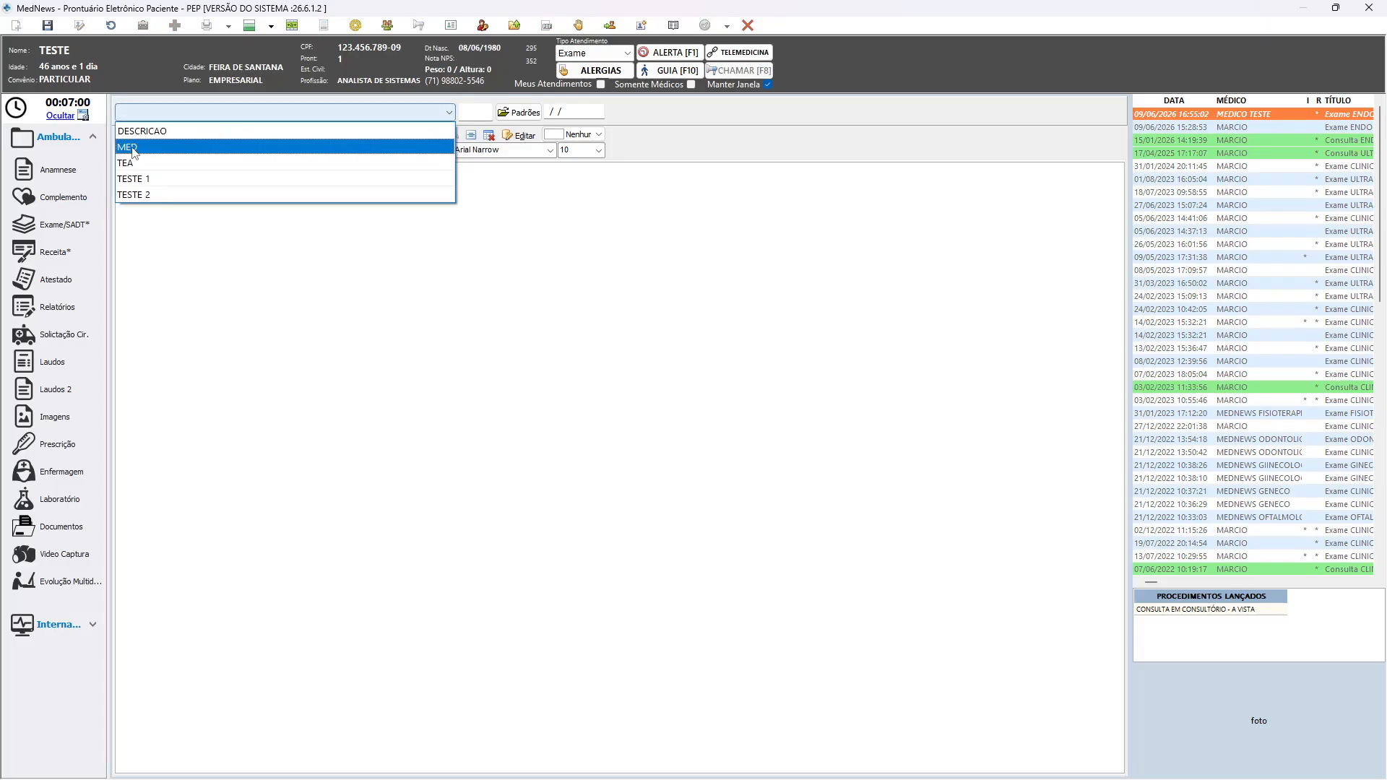
left_click(134, 178)
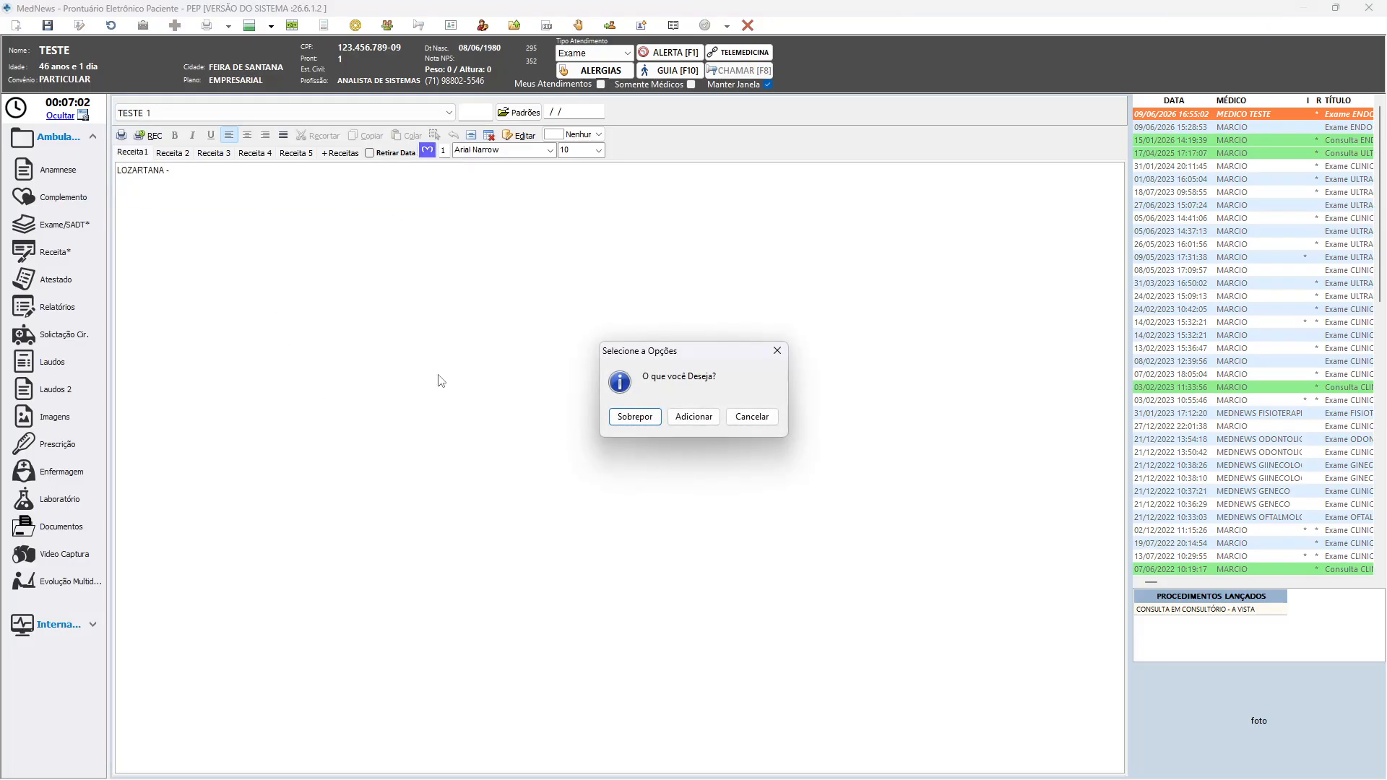
left_click(636, 417)
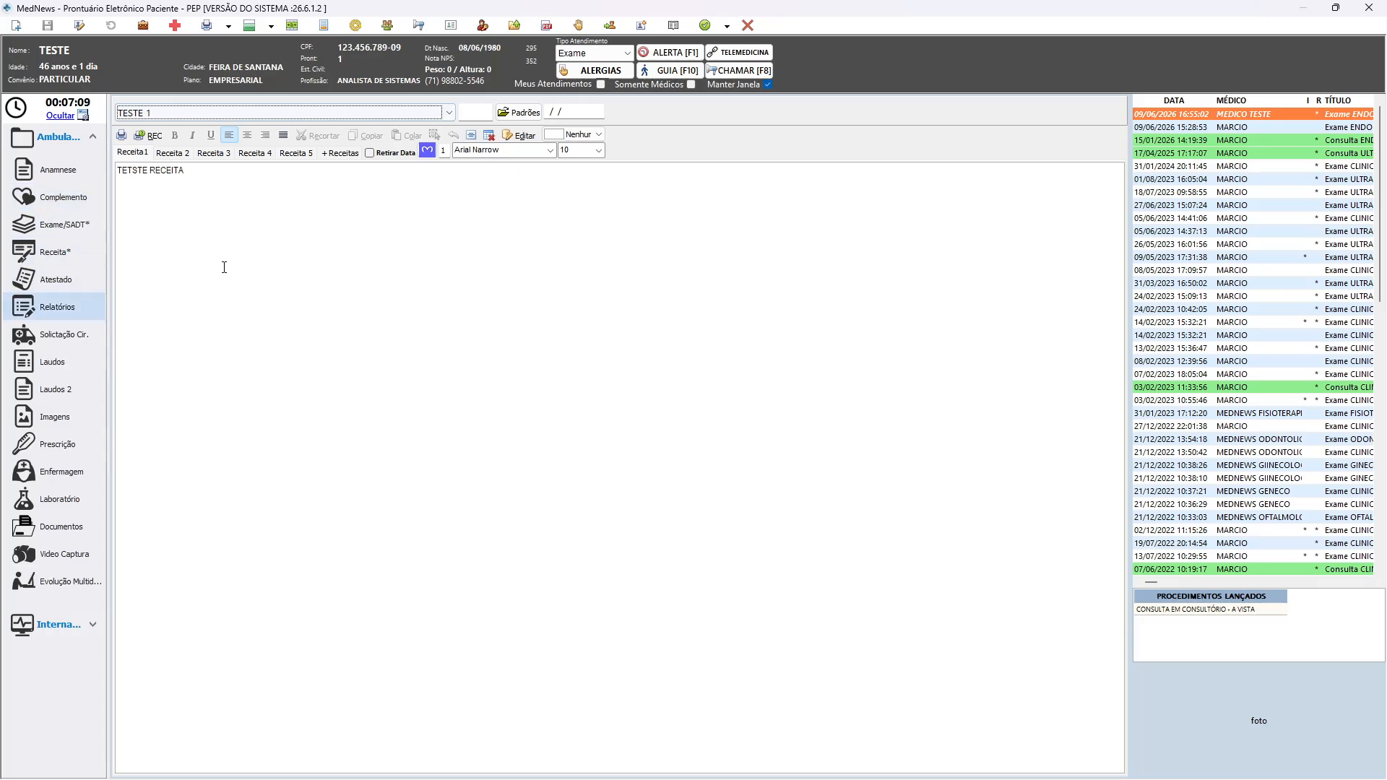
Check the template-saving options available in the Atestado and Relatórios sections
left_click(64, 287)
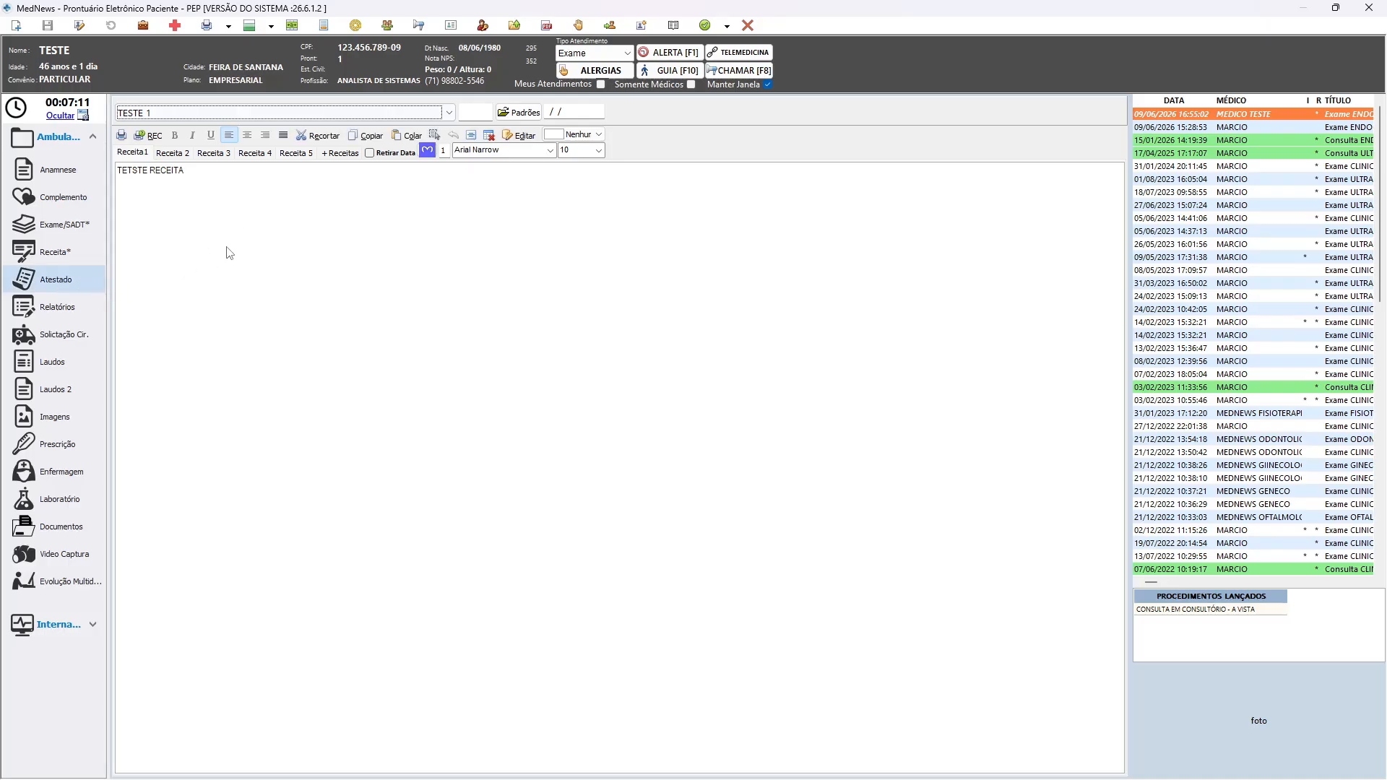
right_click(270, 233)
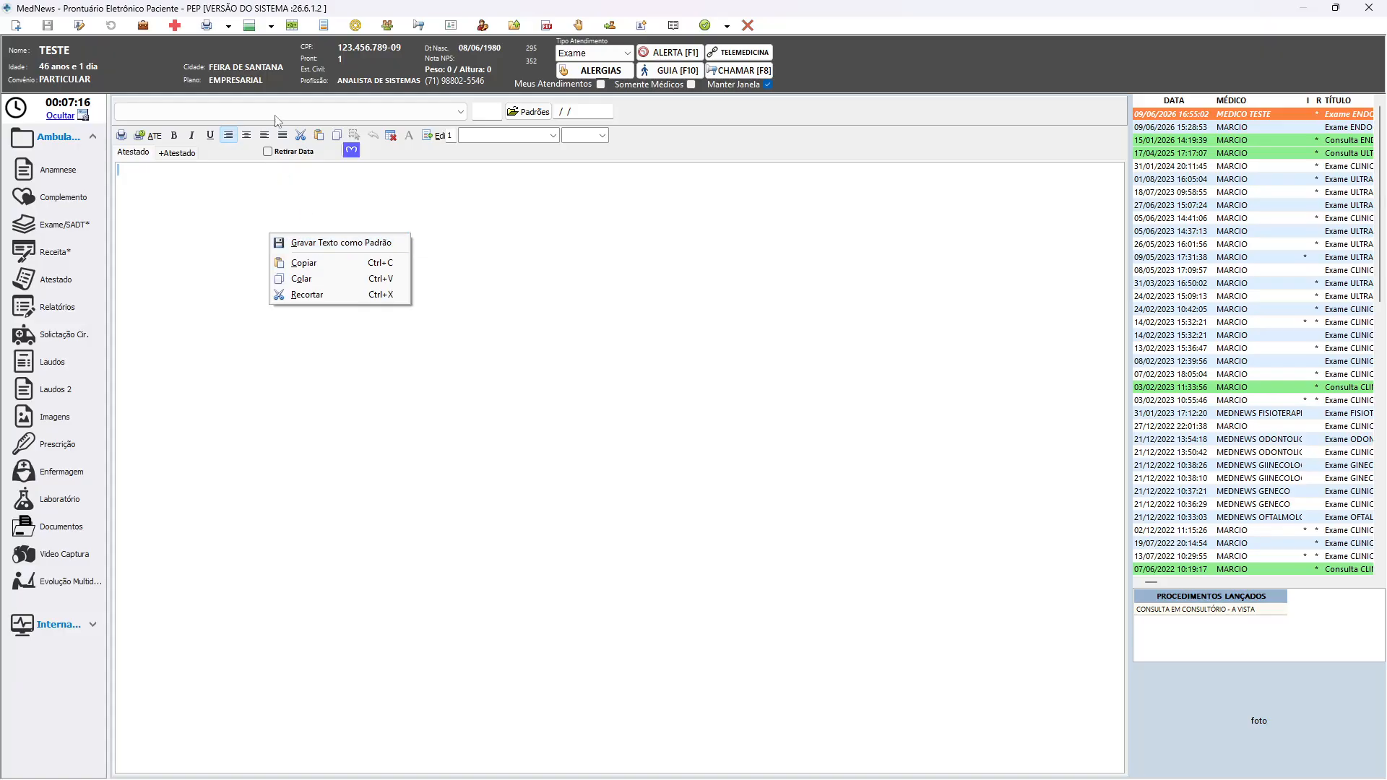
left_click(141, 247)
left_click(60, 313)
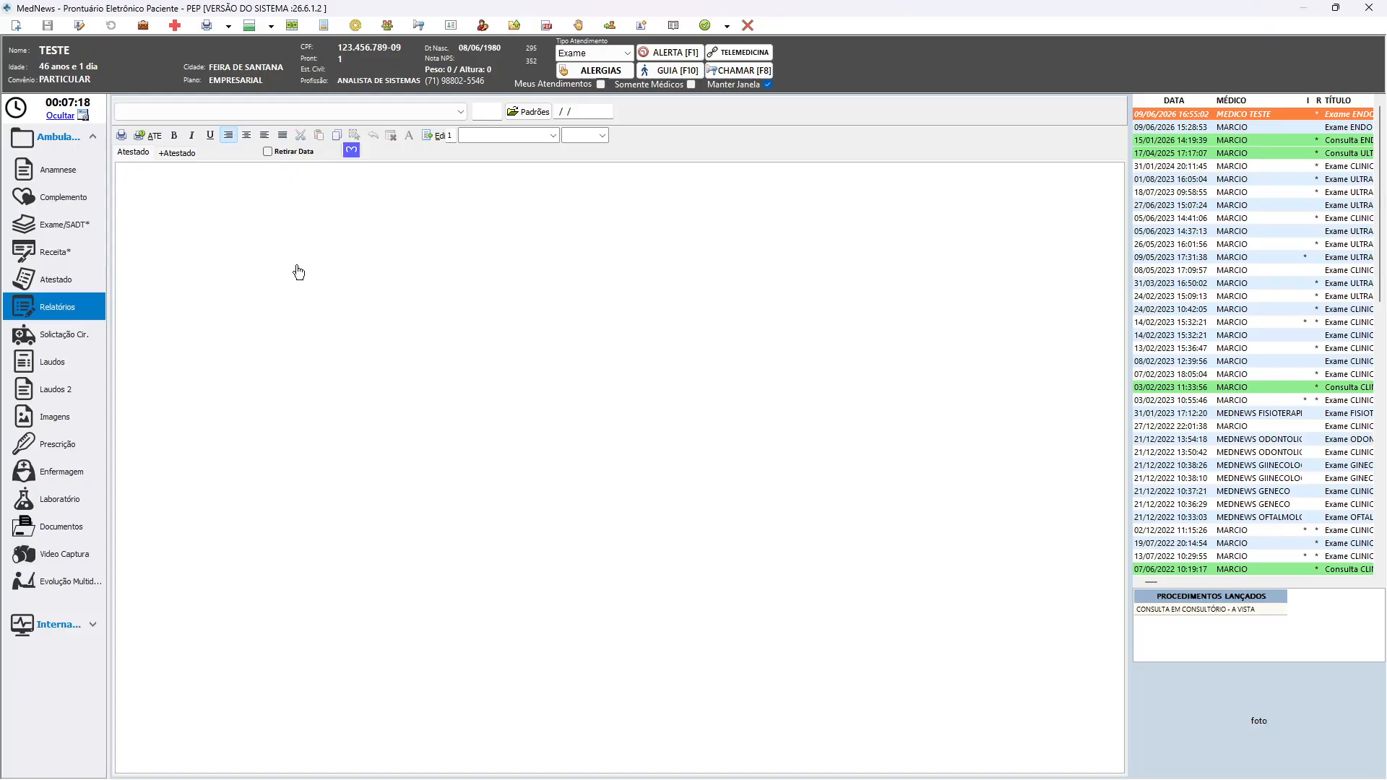
right_click(189, 262)
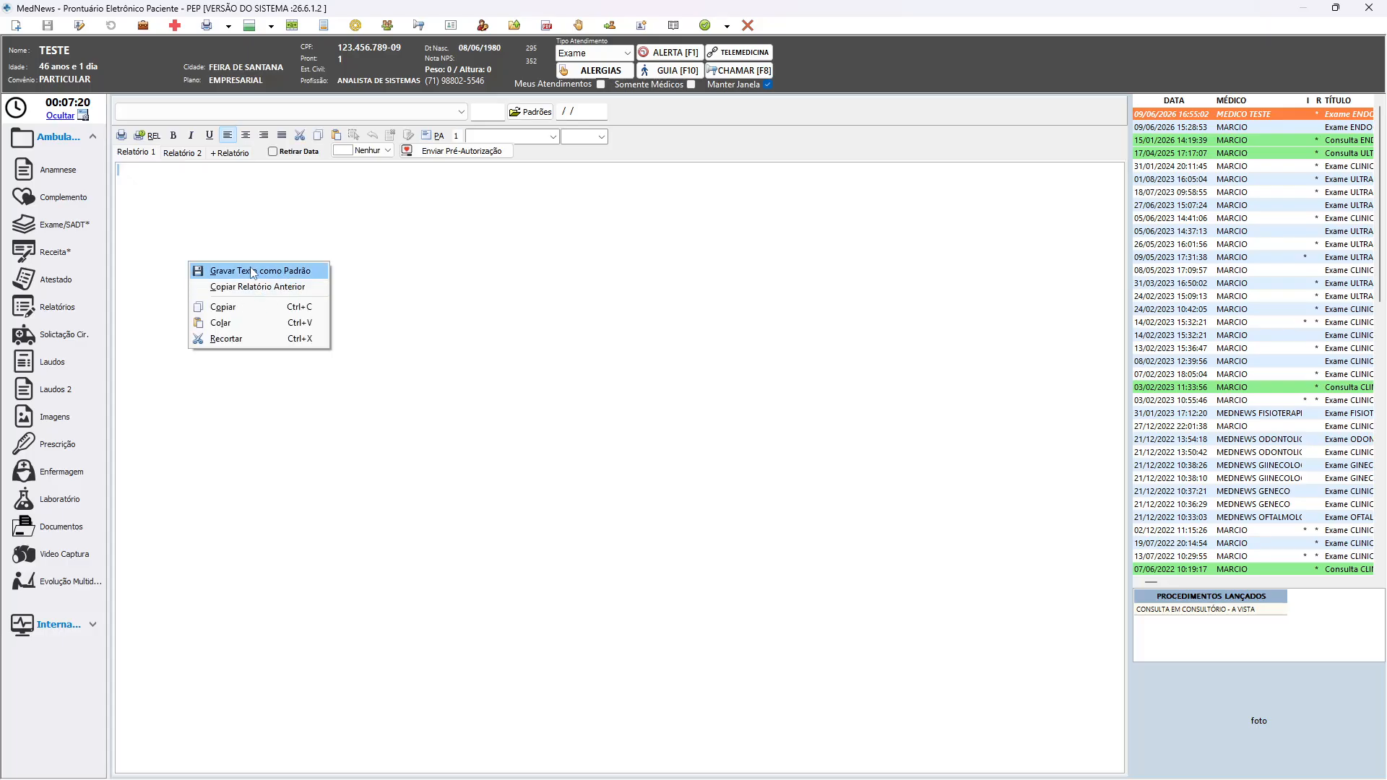
left_click(253, 241)
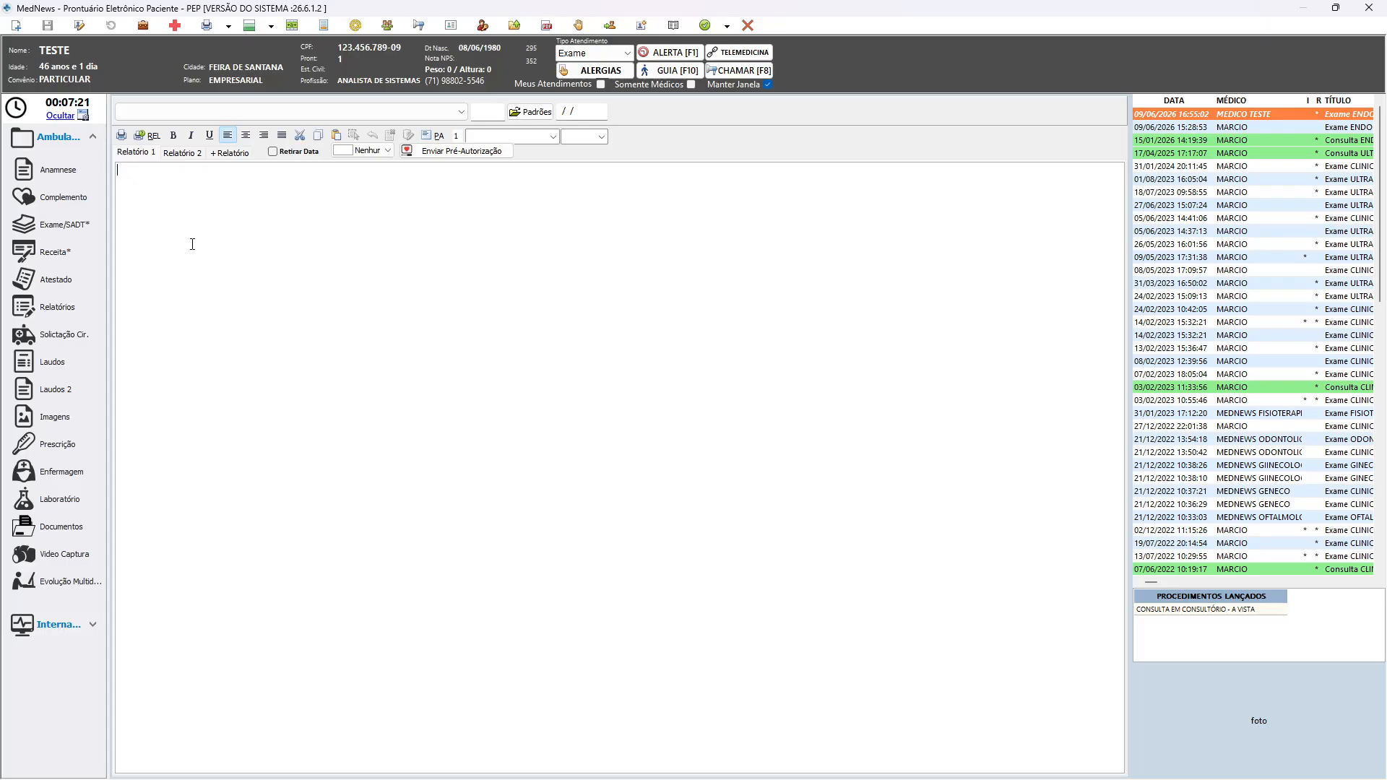
In the surgery request section, fill the clinical indication with "queixa de dor intensa" and write "DFSDFSDF" as the requested surgery
left_click(84, 347)
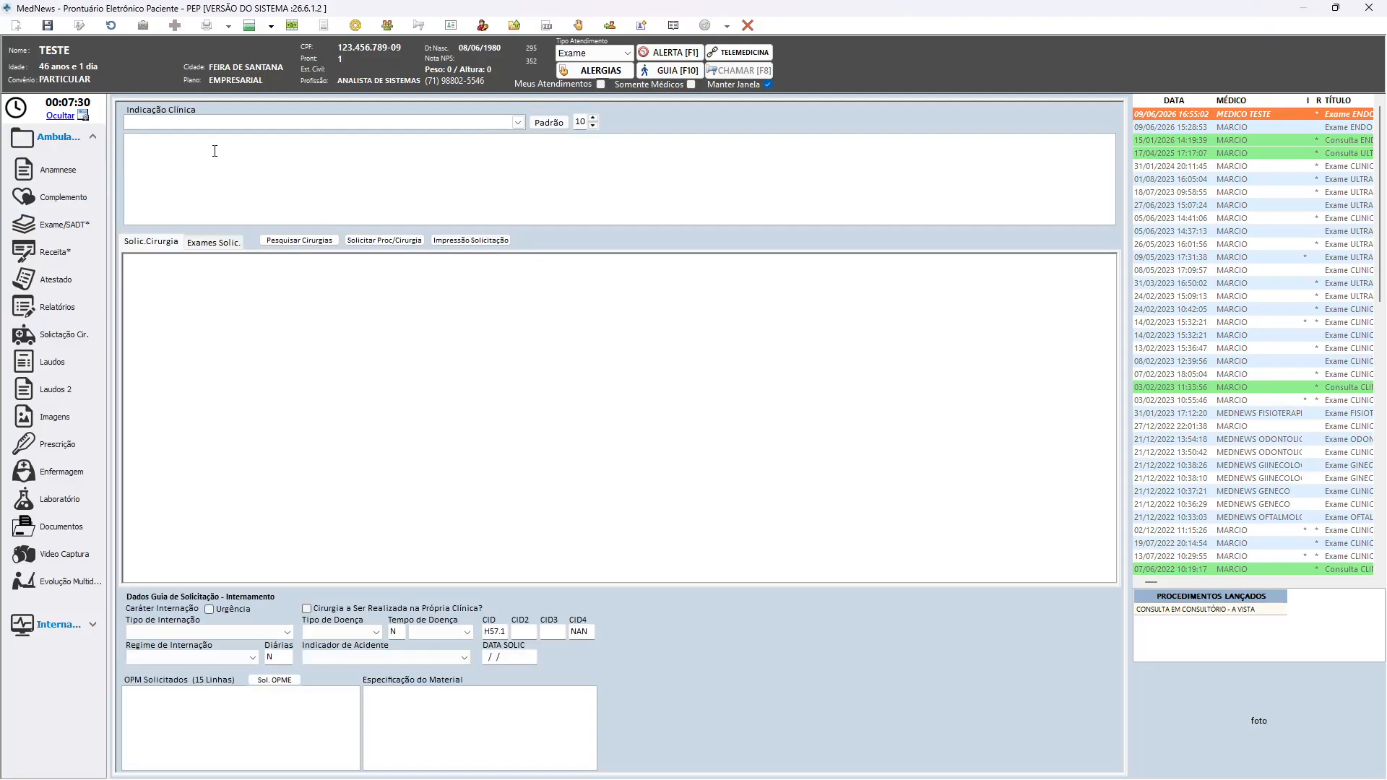
left_click(517, 122)
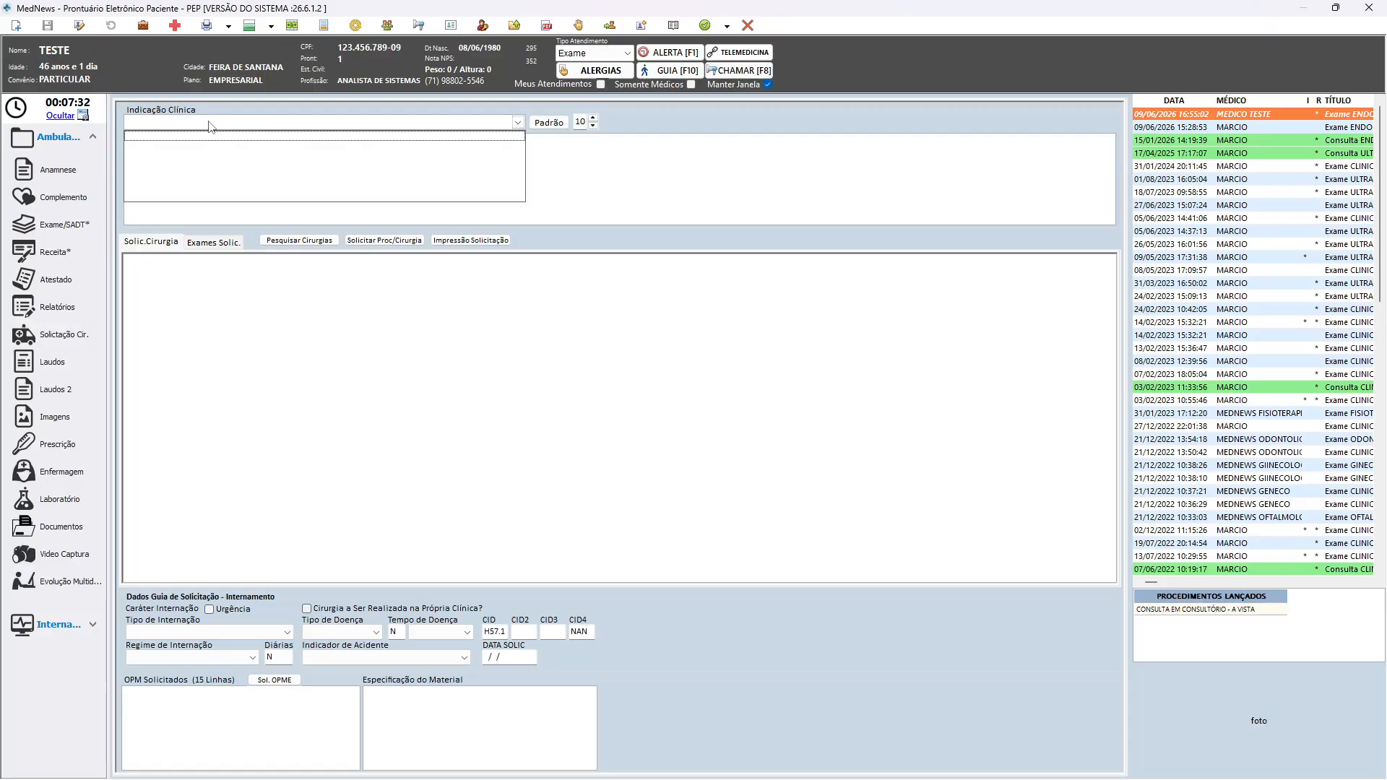
left_click(600, 158)
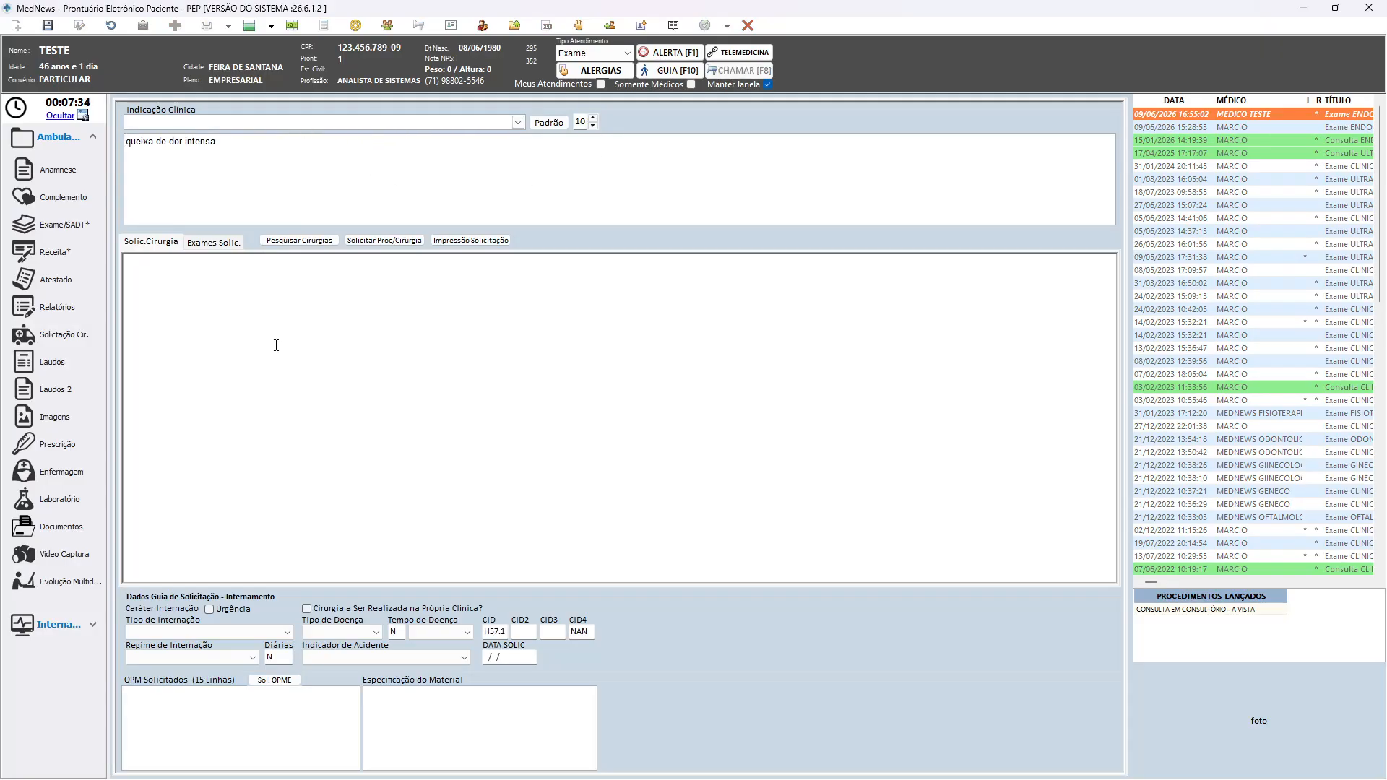
left_click(219, 291)
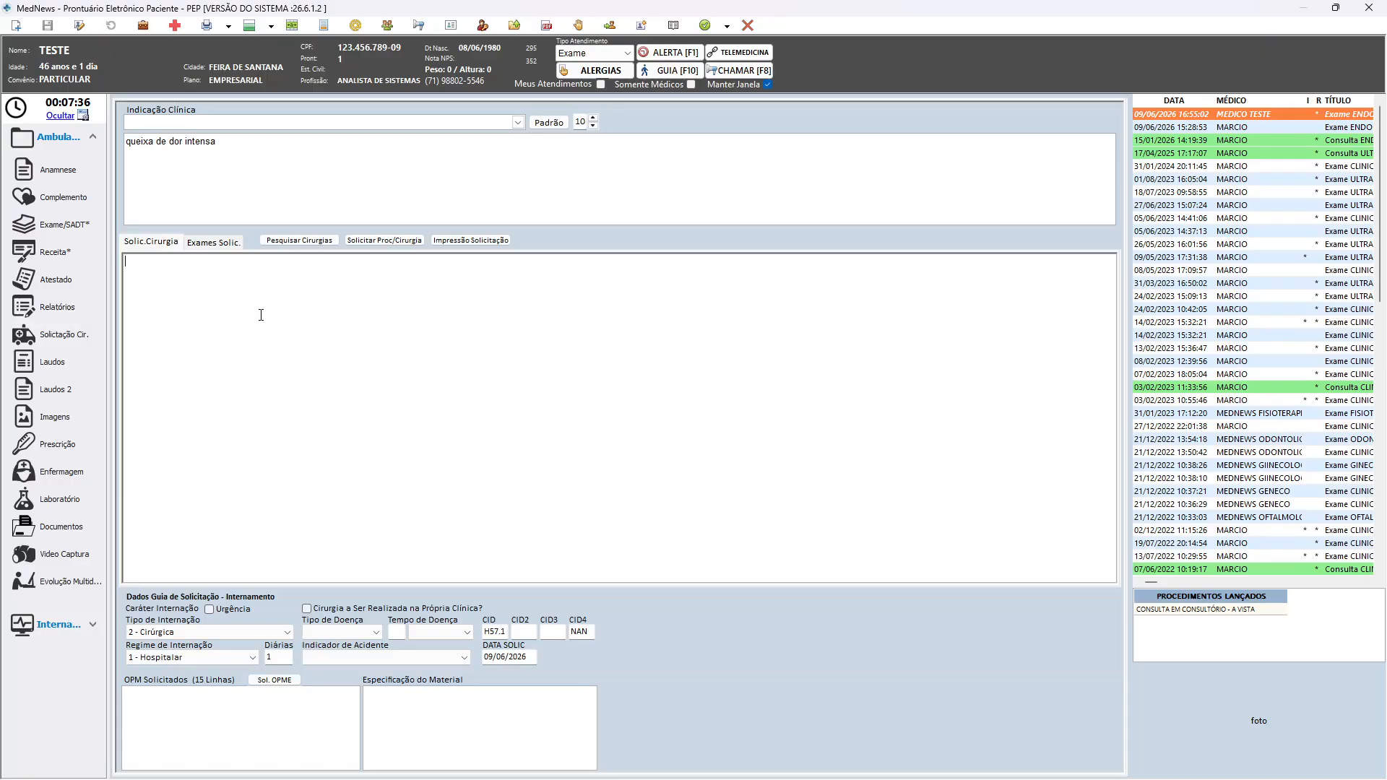
type("DFSDFSDF")
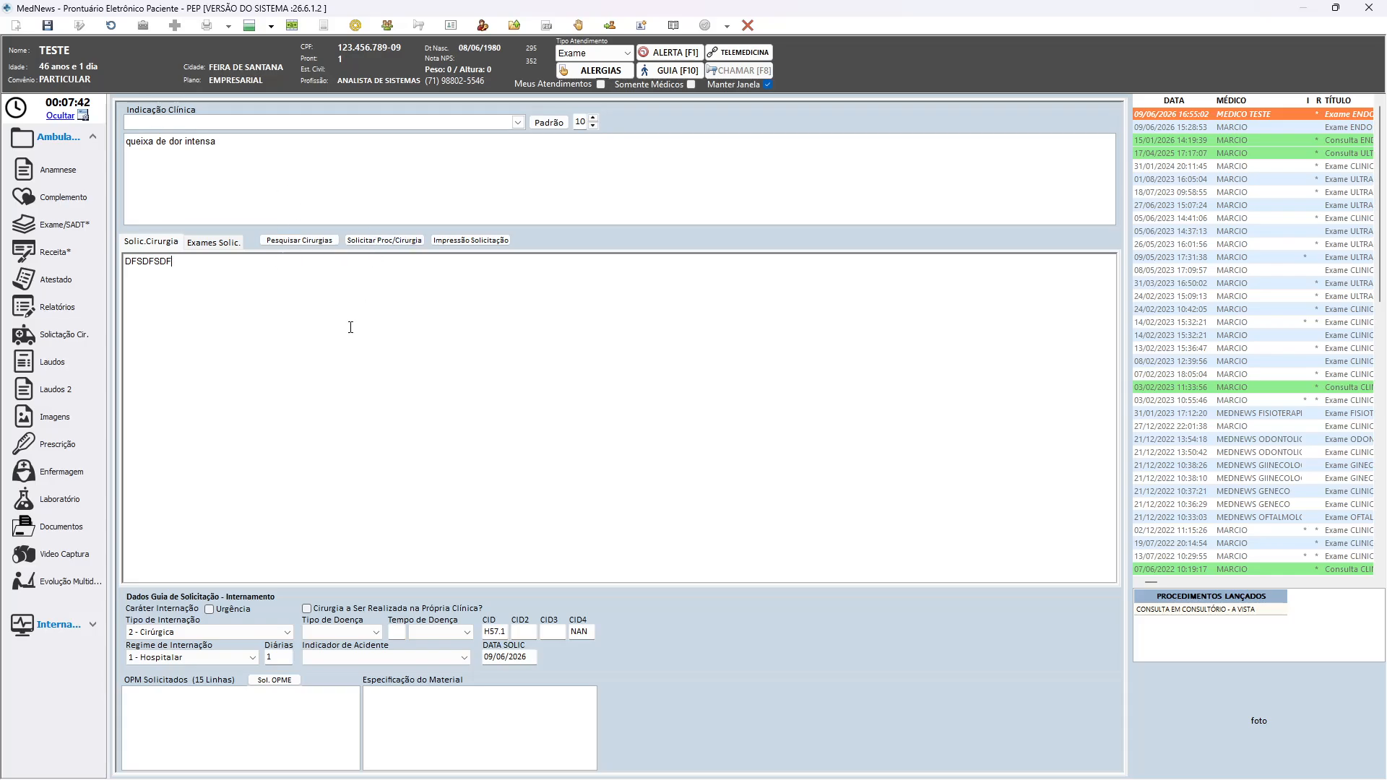
Find the TUSS procedure 2.01.01.01-5, outpatient follow-up after kidney transplant, and add it to the surgery request
left_click(322, 242)
key("Down")
key("Down")
key("Down")
key("Down")
key("Down")
key("Down")
key("Down")
key("Down")
key("Down")
key("Down")
key("Down")
key("Down")
key("Down")
key("Down")
key("Down")
key("Down")
key("Down")
key("Down")
key("Down")
key("Down")
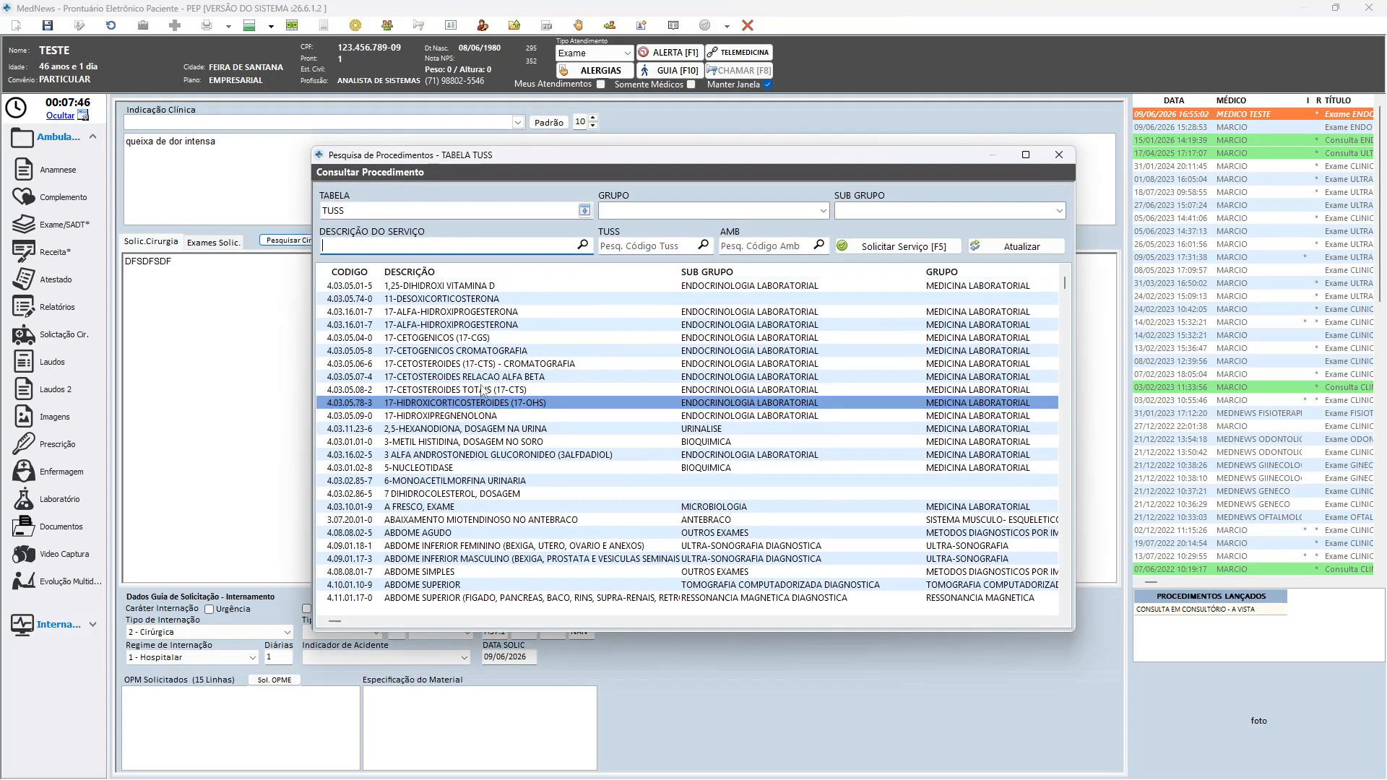
scroll(517, 365, "down", 16)
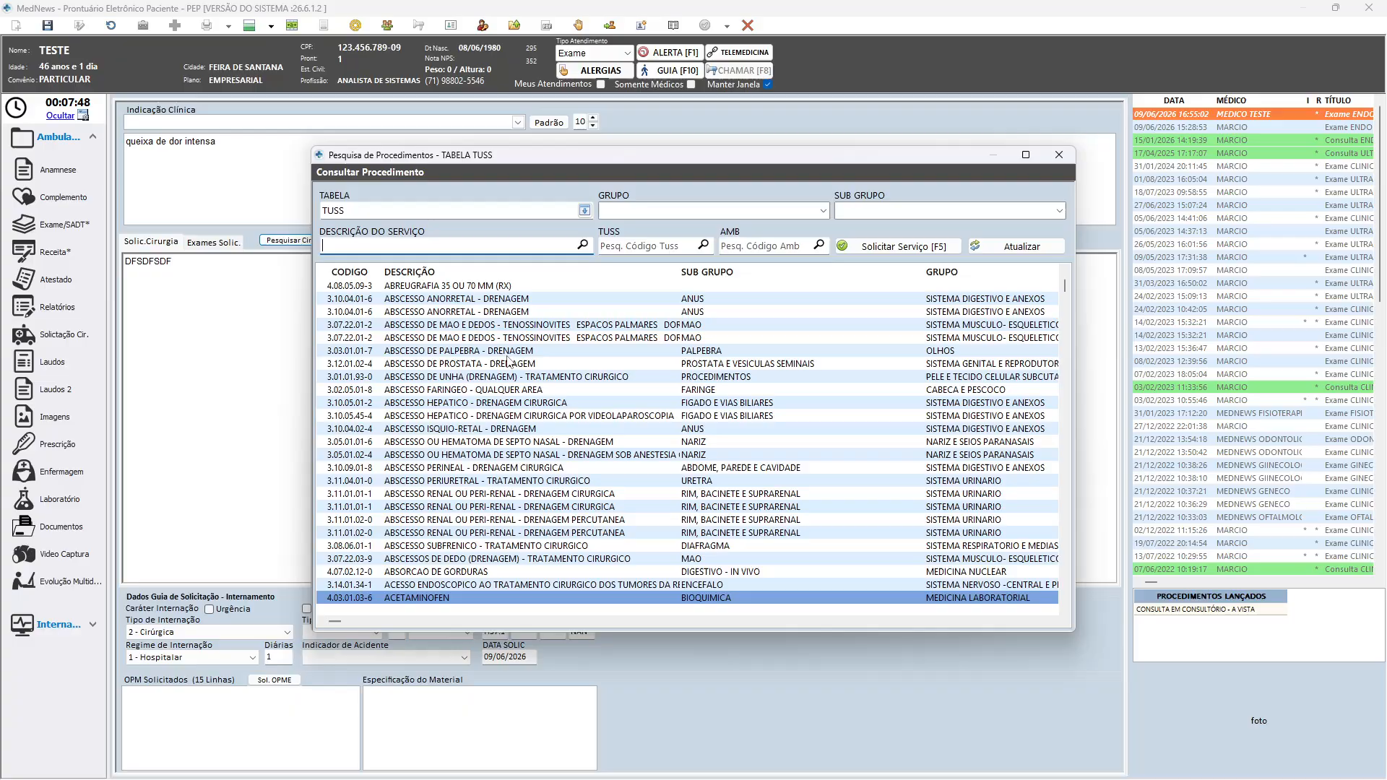
scroll(522, 371, "up", 16)
scroll(584, 491, "down", 9)
scroll(585, 496, "down", 20)
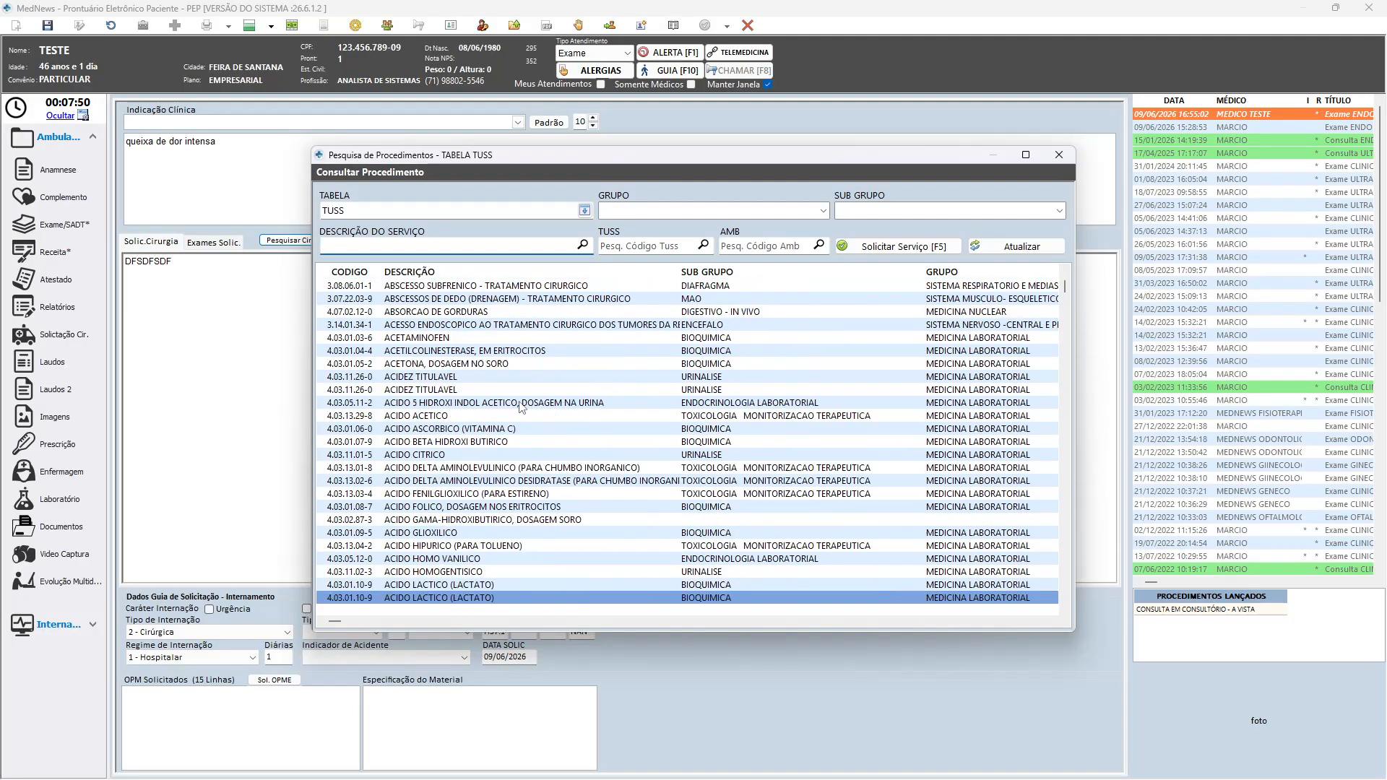
scroll(485, 397, "down", 12)
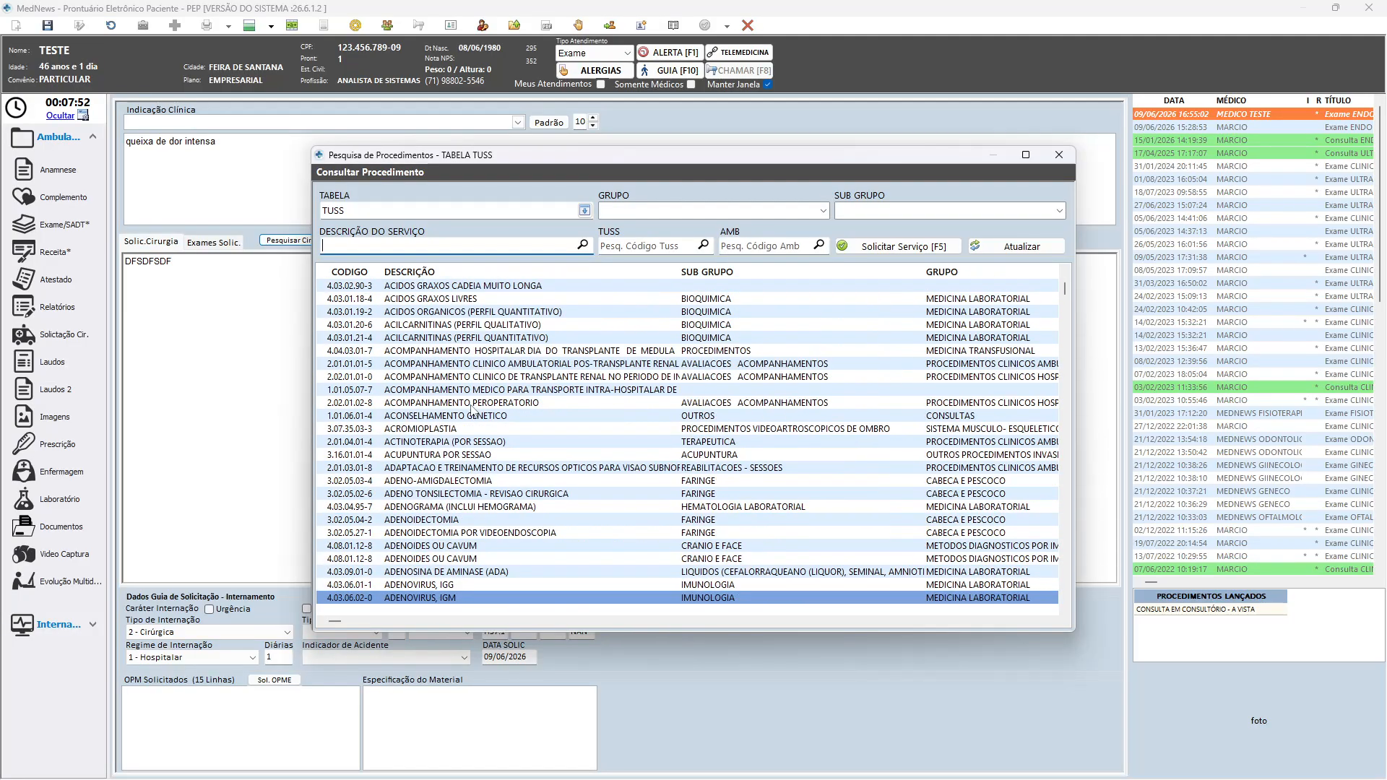
left_click(439, 365)
double_click(439, 365)
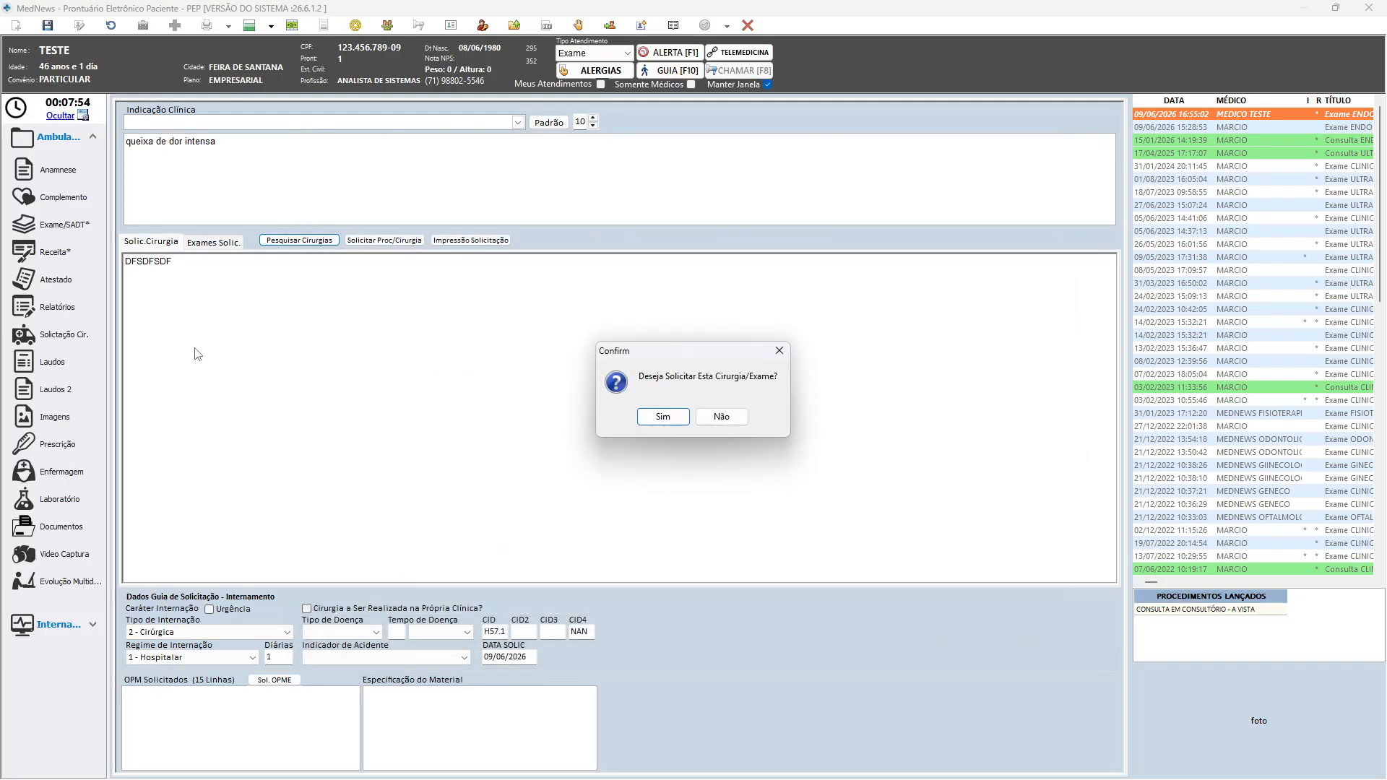
left_click(675, 417)
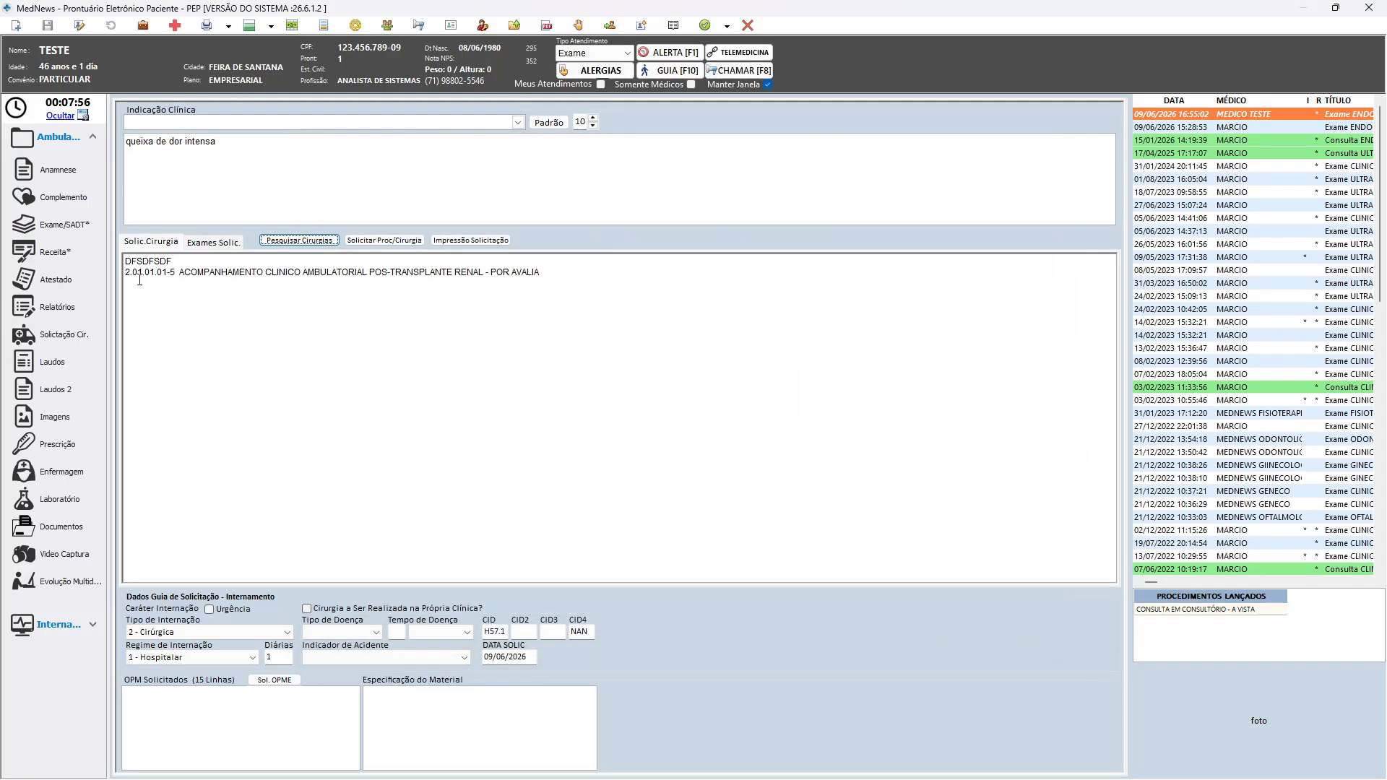
Review the procedure line added to the surgery request and the standard-template options for the clinical indication
mouse_move(138, 277)
left_mouse_down()
mouse_move(553, 280)
mouse_move(151, 296)
left_mouse_up()
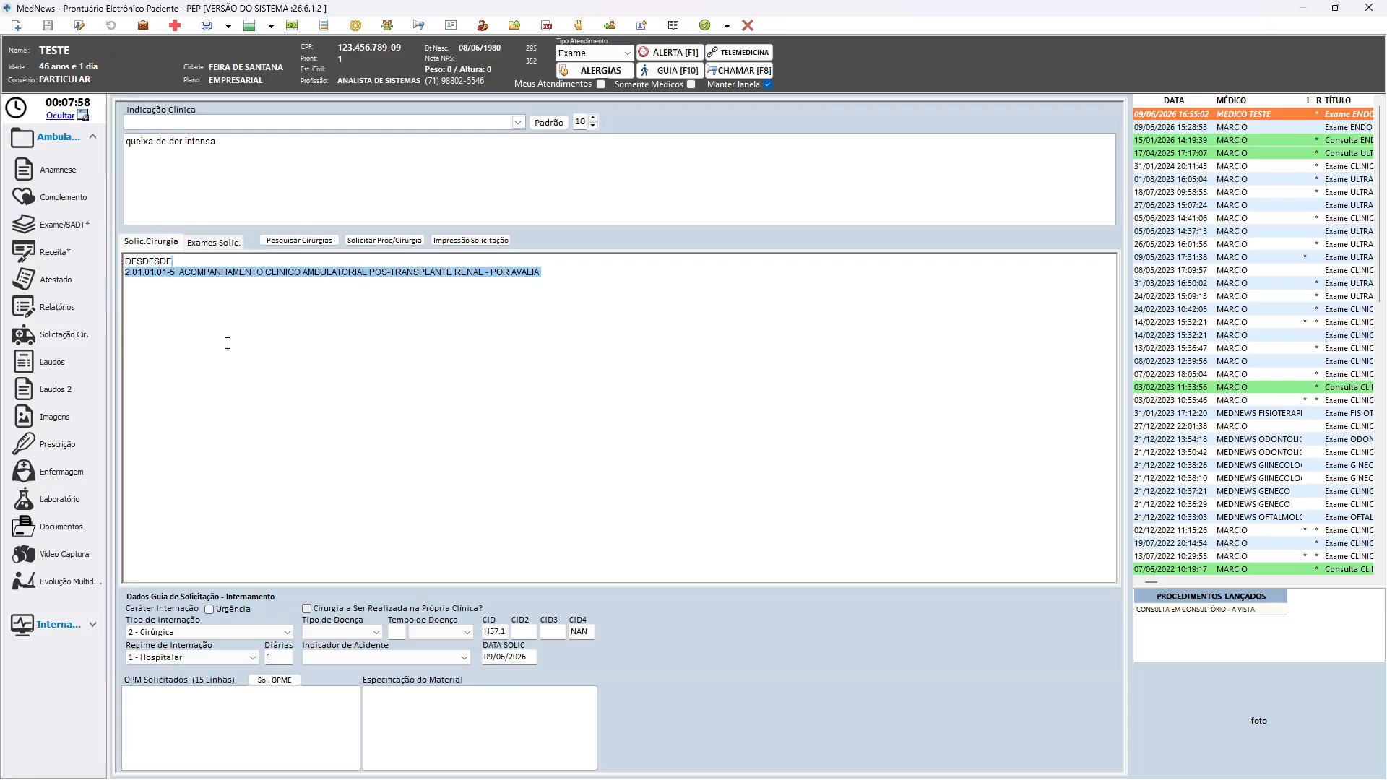
left_click(224, 303)
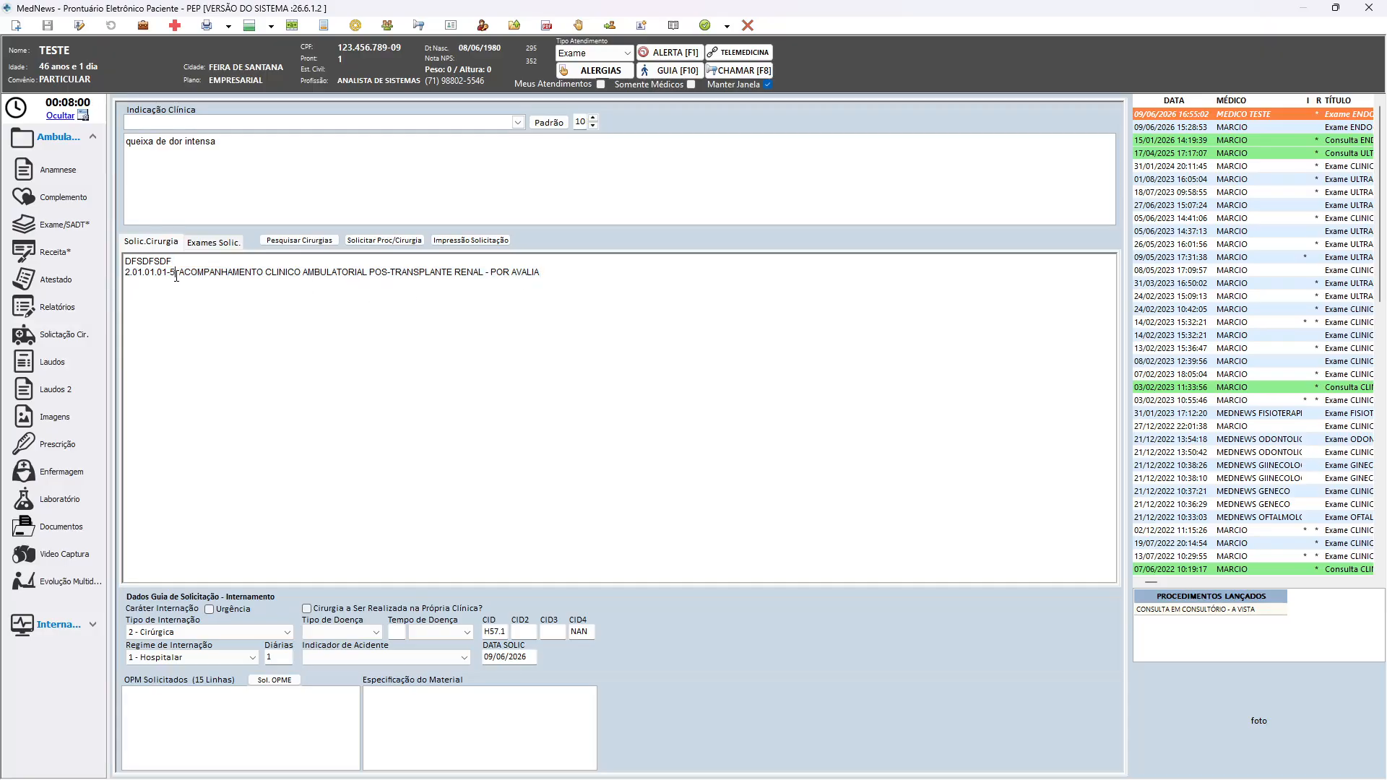
left_click(266, 339)
right_click(423, 352)
left_click(377, 308)
right_click(450, 151)
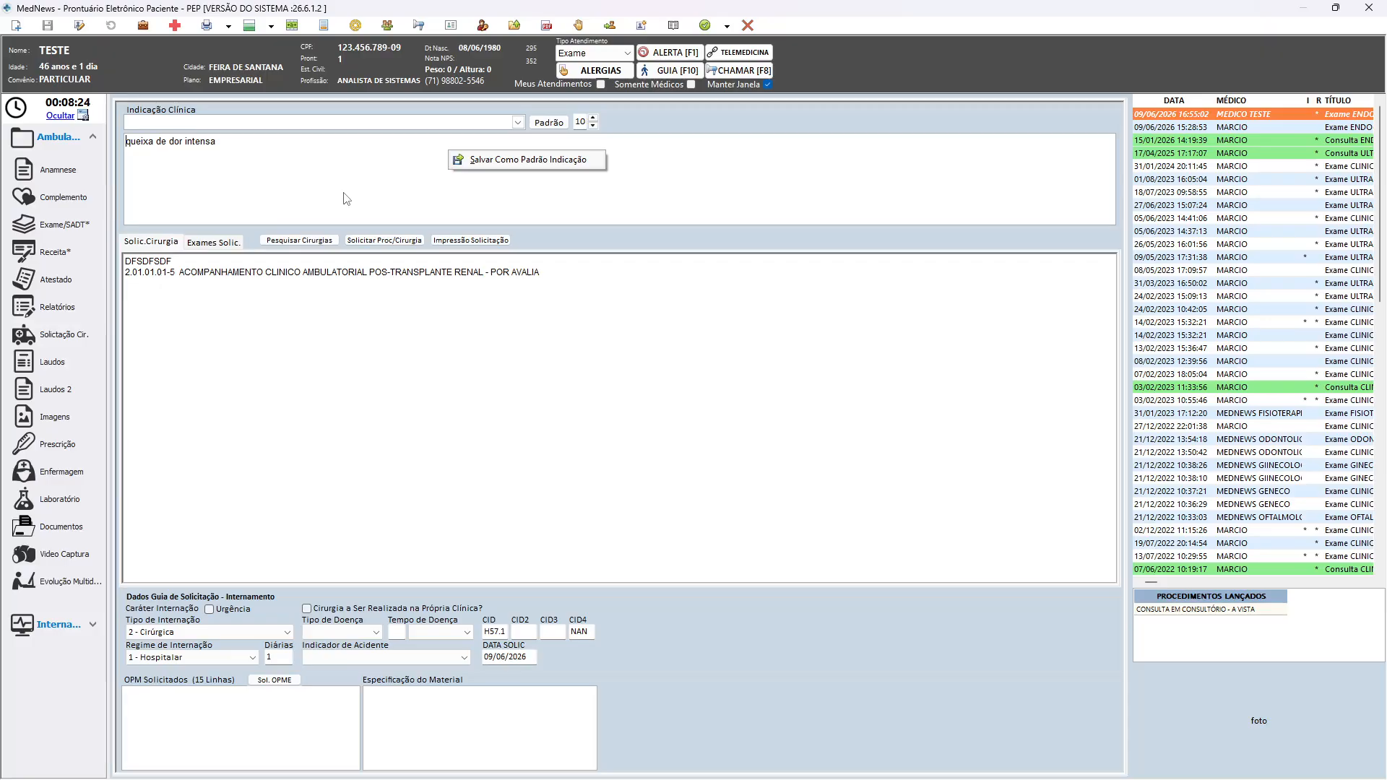
left_click(516, 125)
left_click(645, 172)
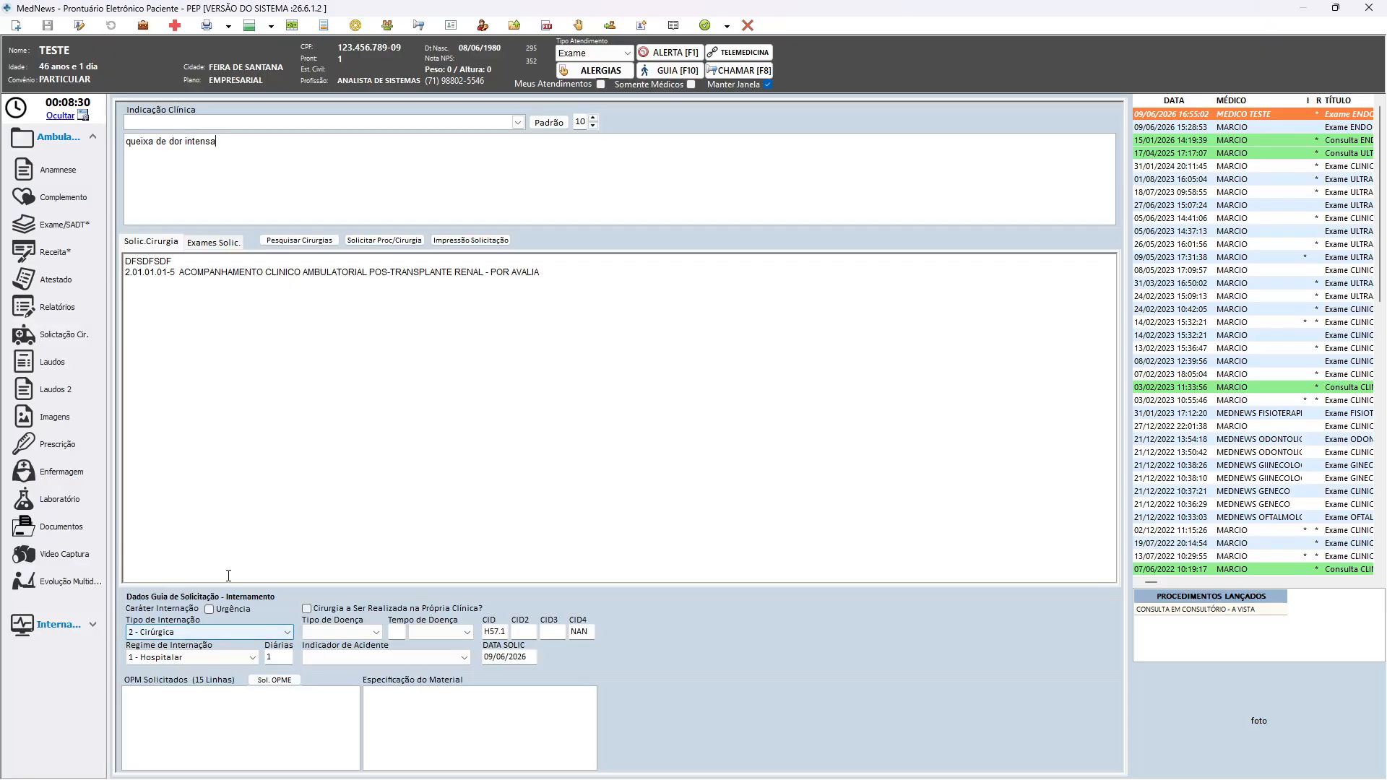
Examine the choices for admission type, admission regime and disease type, and the material specification field, in the admission guide data
left_click(190, 634)
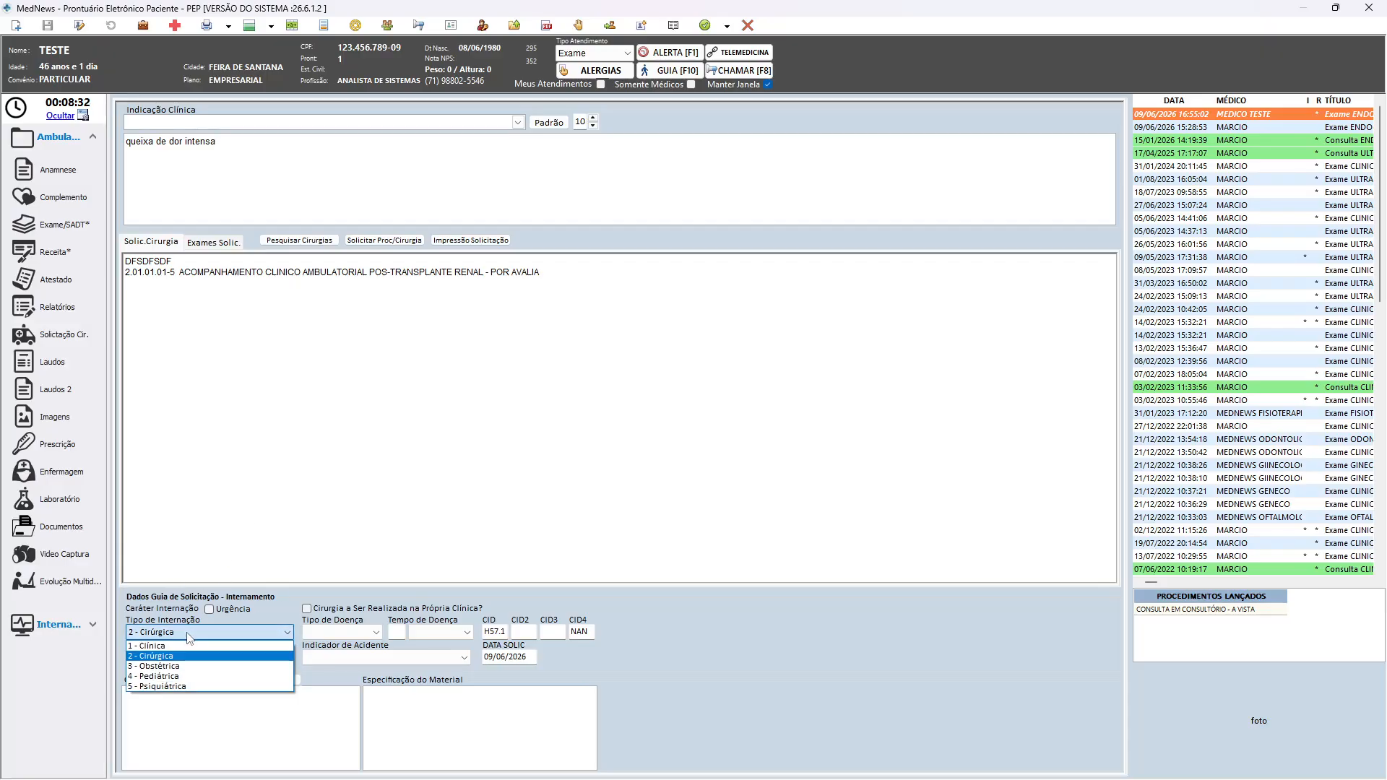
left_click(190, 634)
left_click(201, 658)
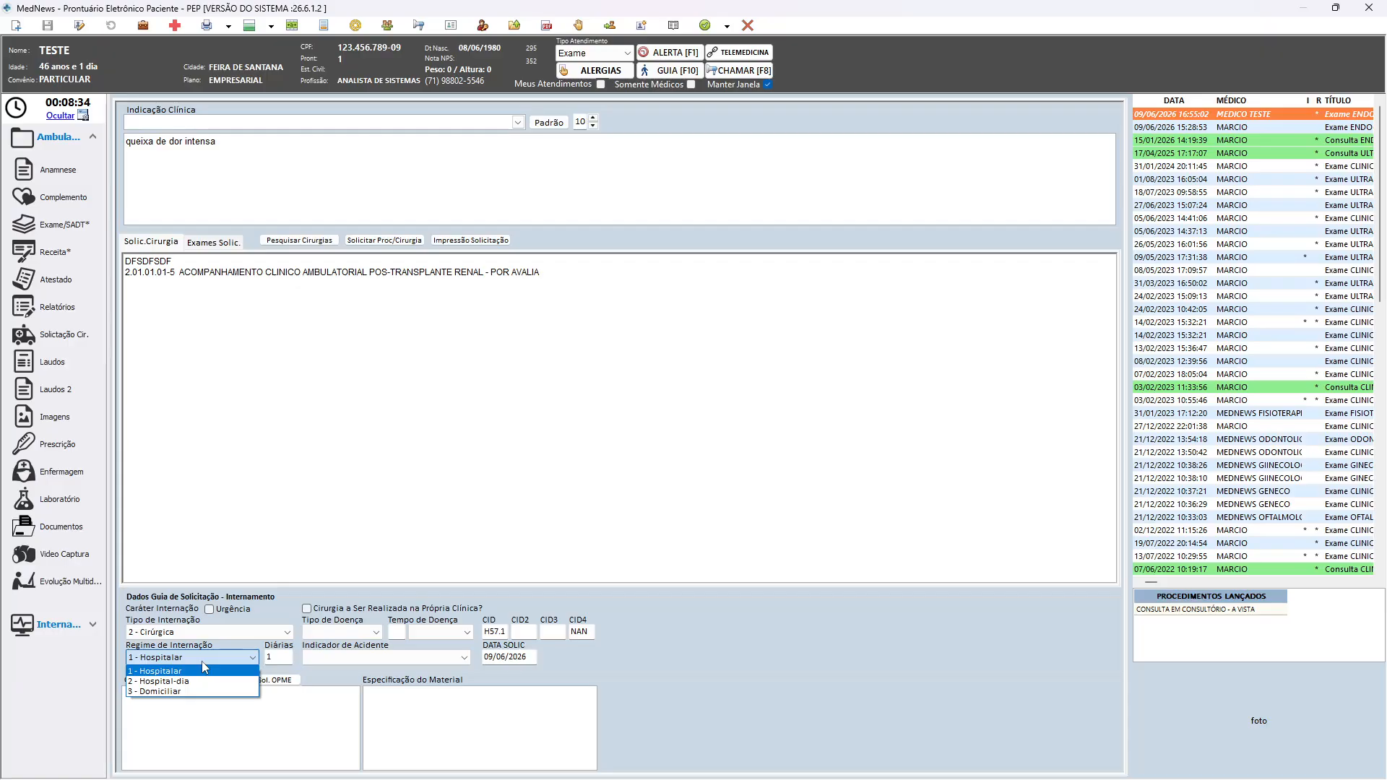
left_click(201, 666)
left_click(377, 631)
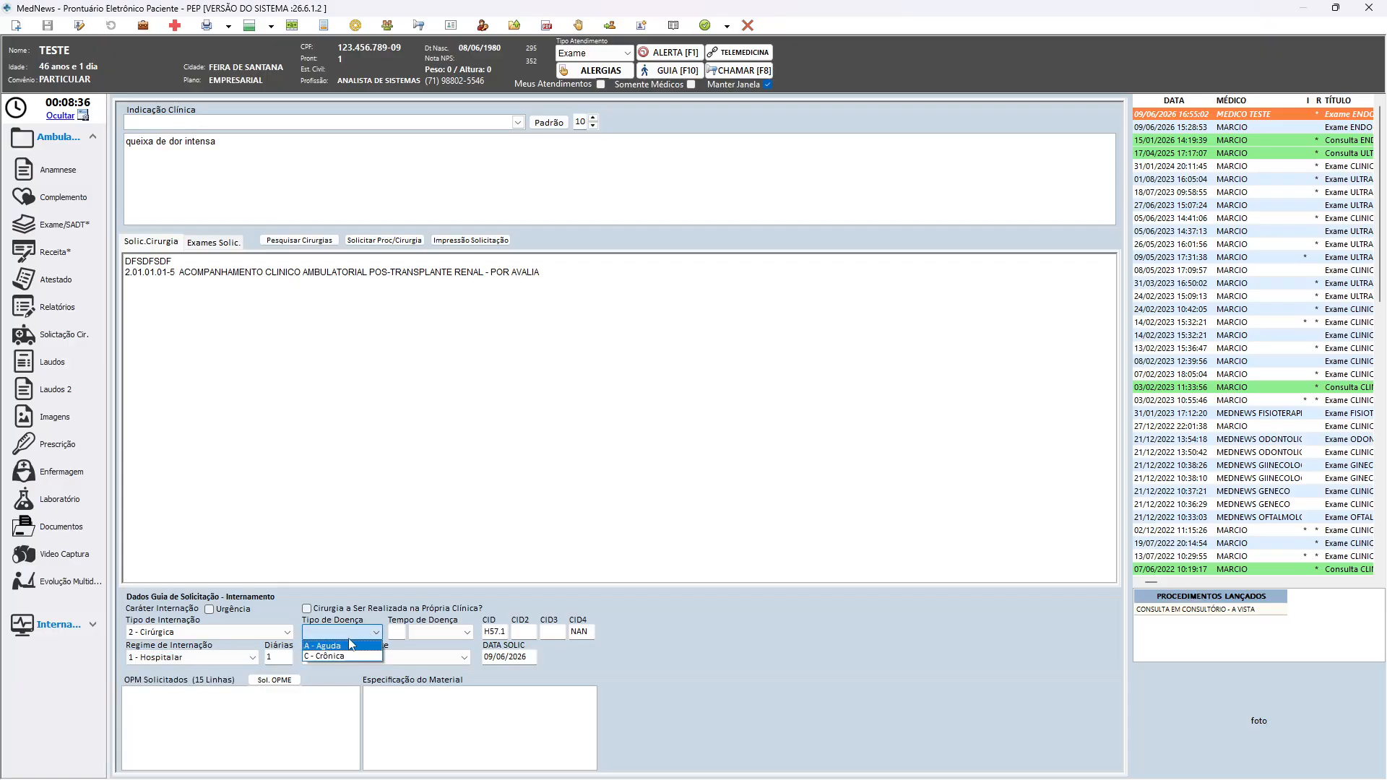
left_click(349, 635)
left_click(318, 709)
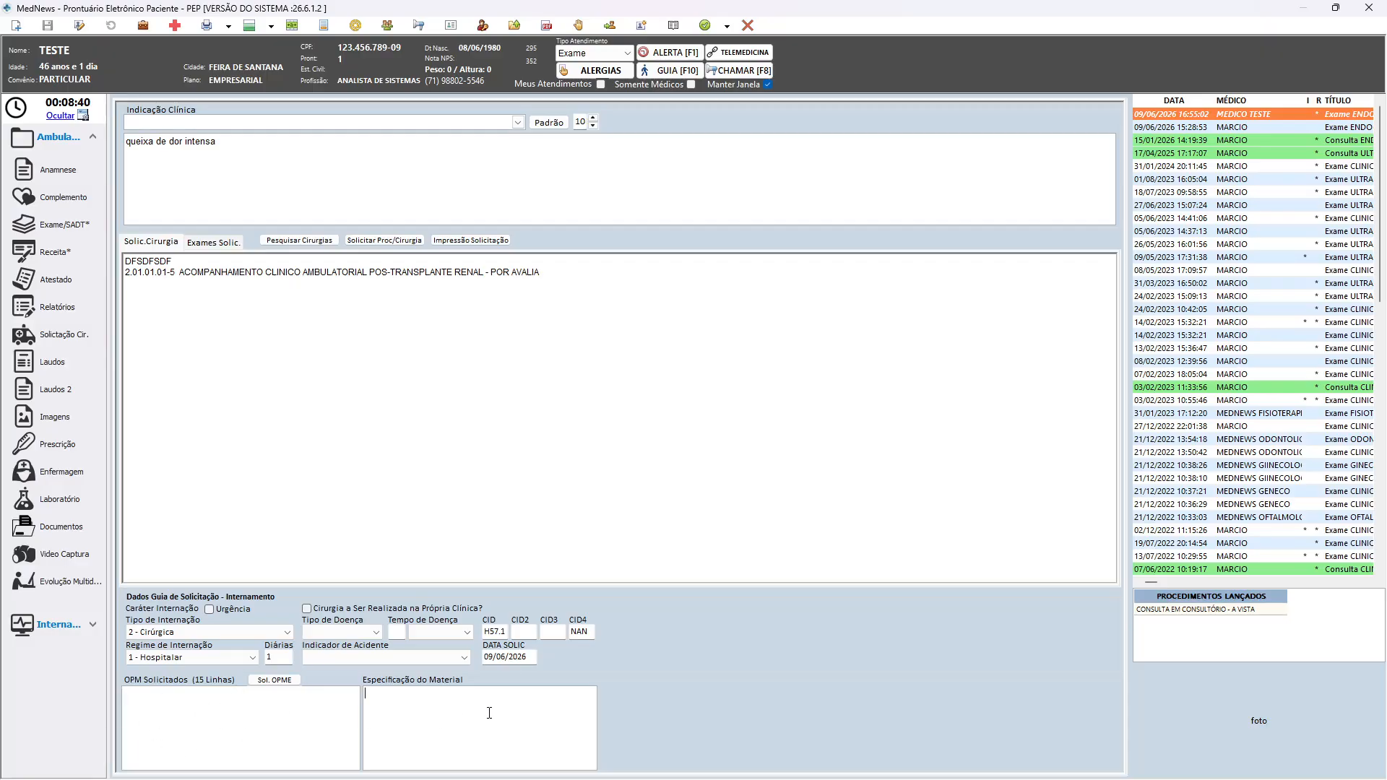
Preview the printed admission request guide, read it down to the requested procedures, and close the preview
left_click(471, 243)
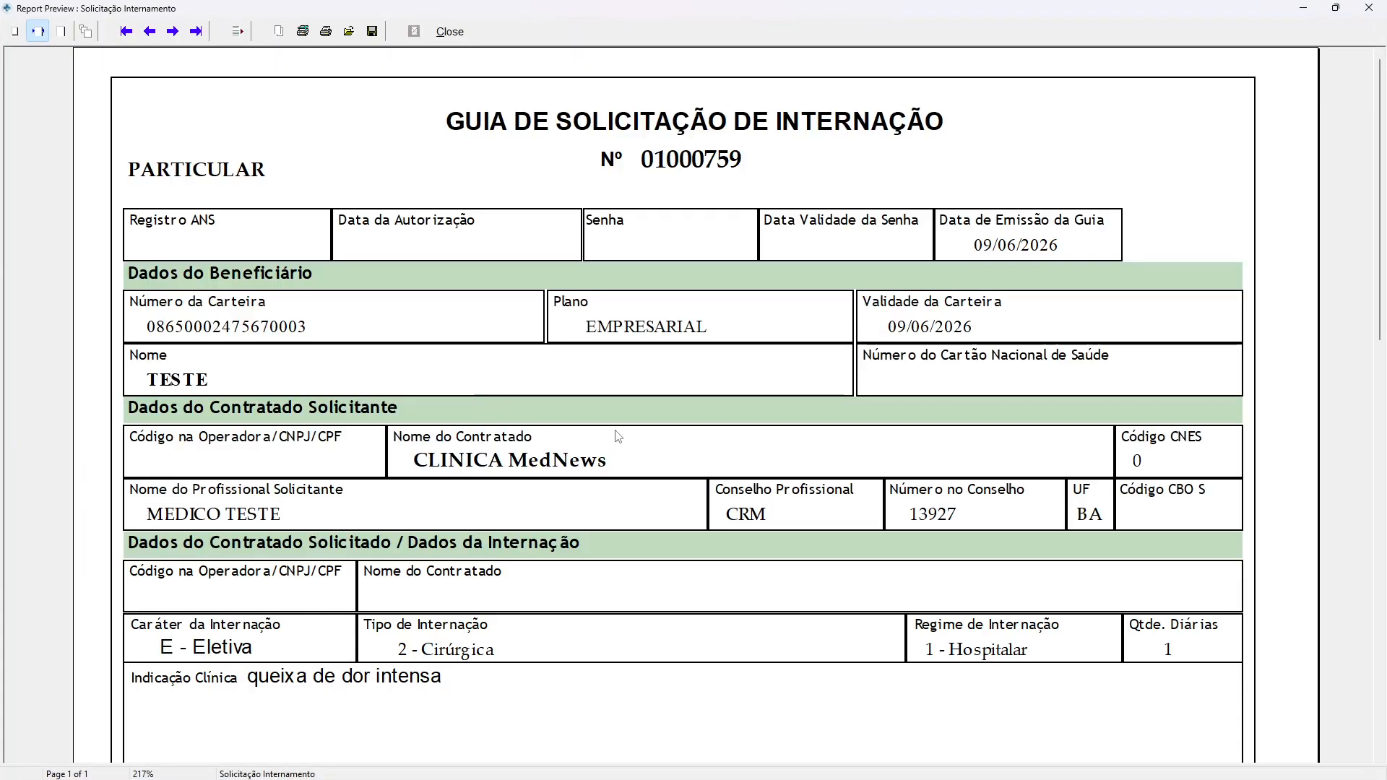
scroll(795, 130, "down", 5)
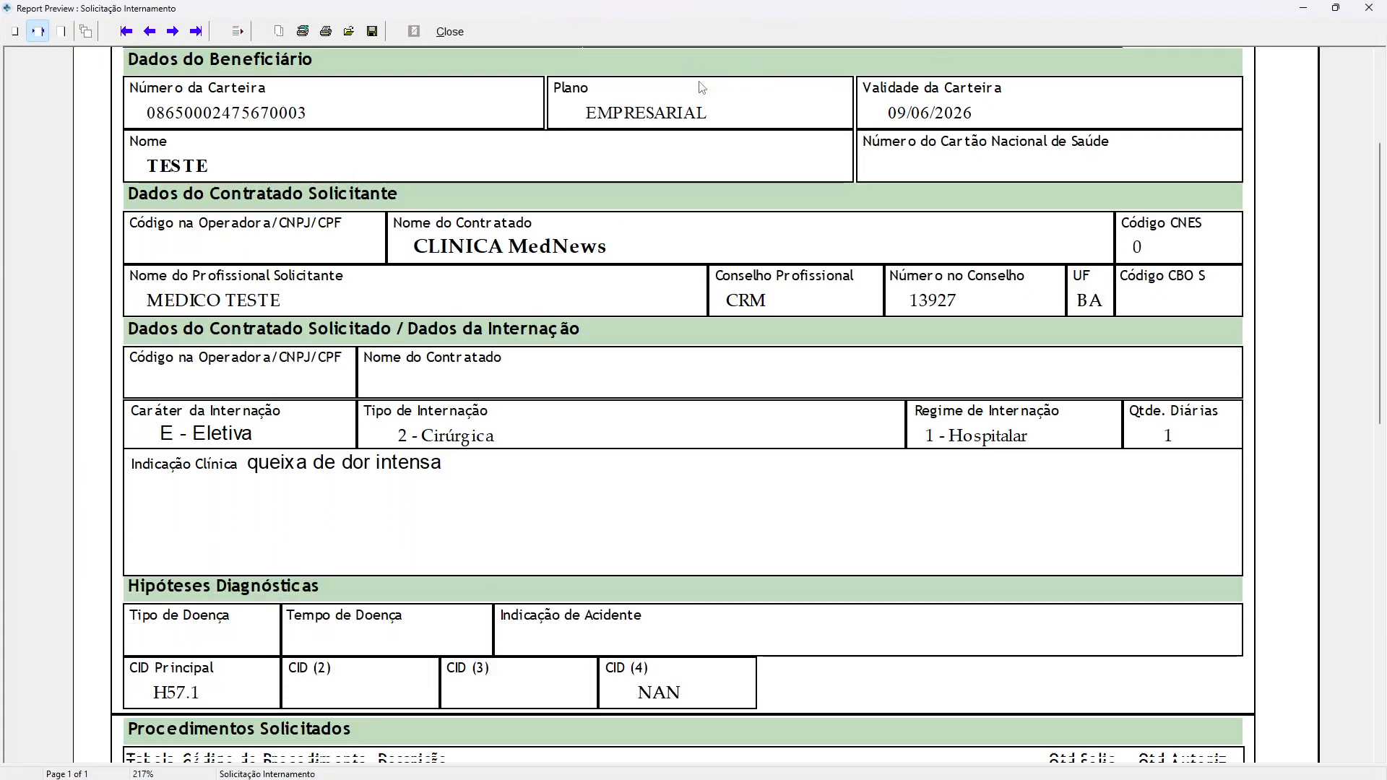
scroll(701, 86, "down", 3)
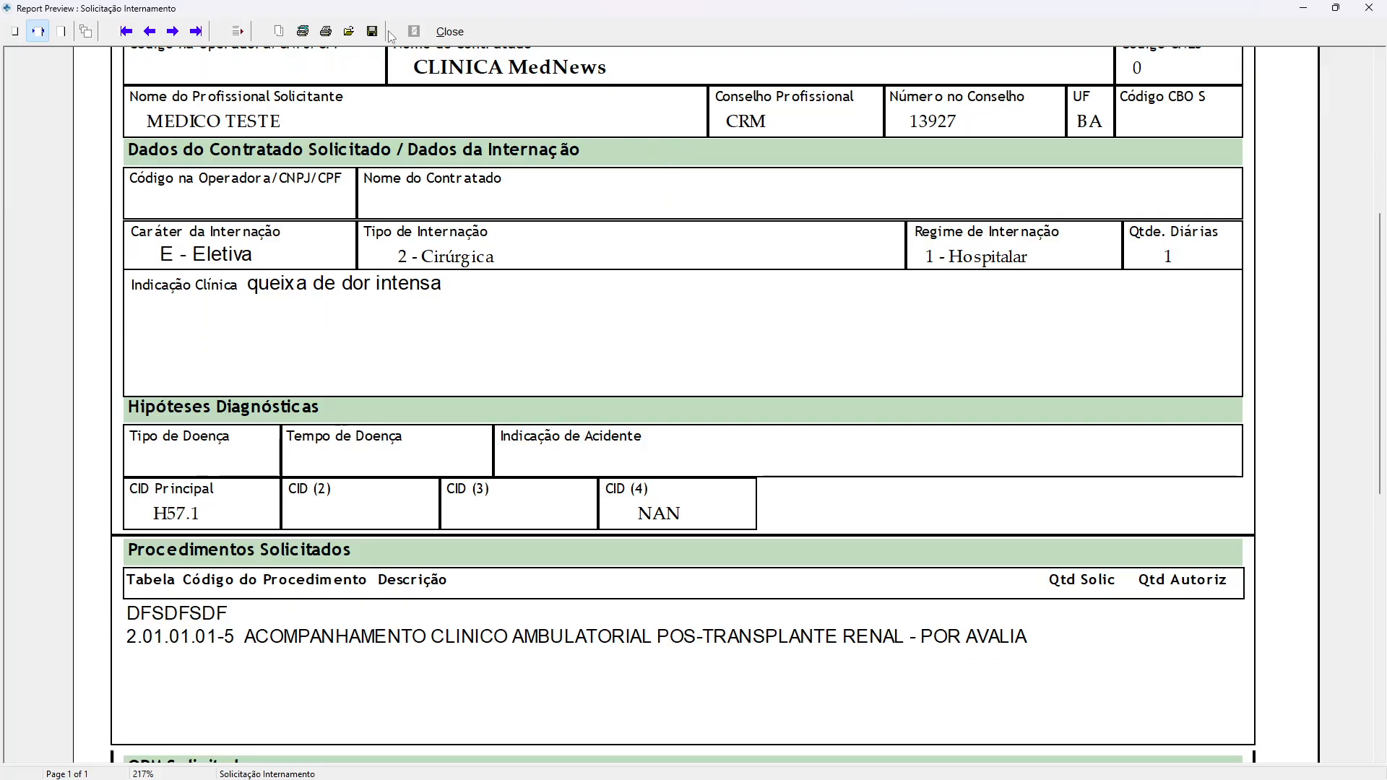
left_click(452, 33)
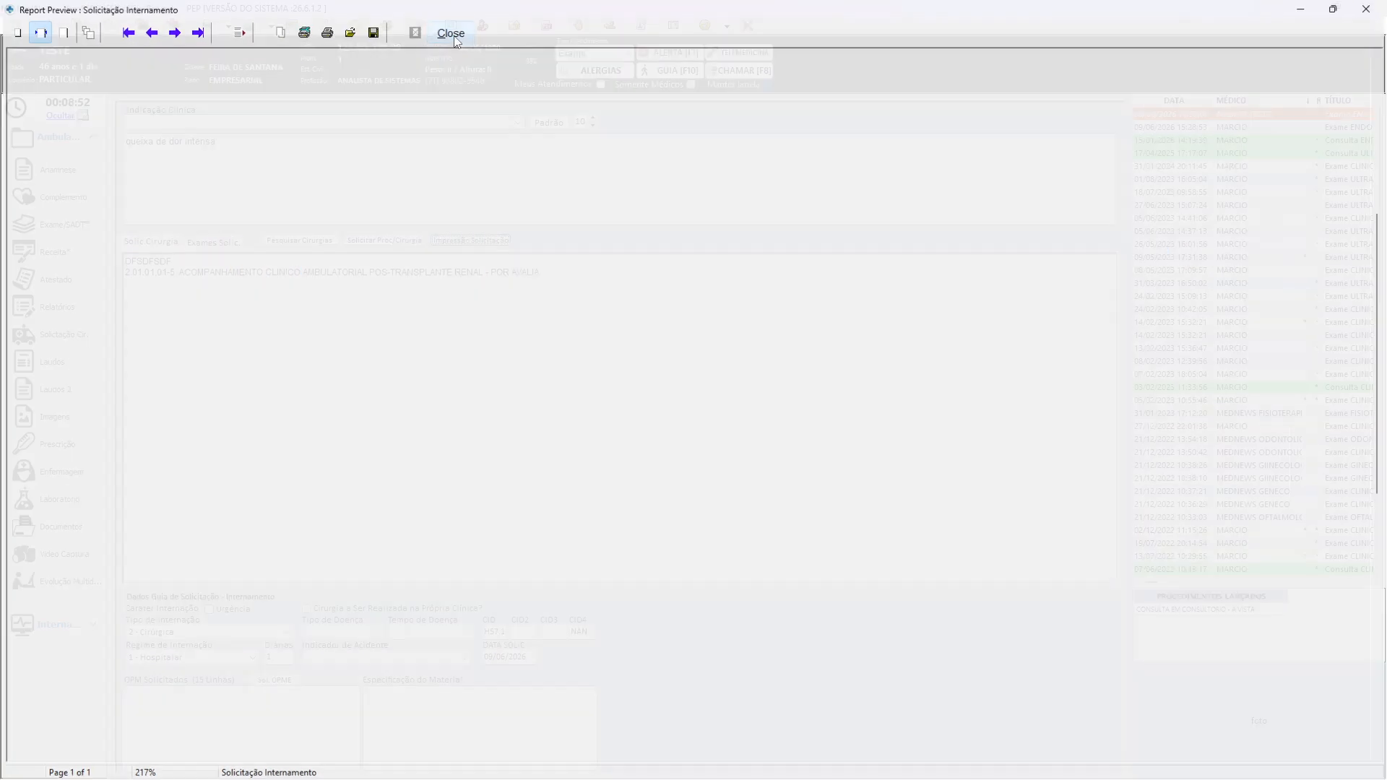
Preview the exam request for US TIREOIDE and HEMOGRAMA as a TISS guide, read through the SADT form, and close the preview
left_click(79, 228)
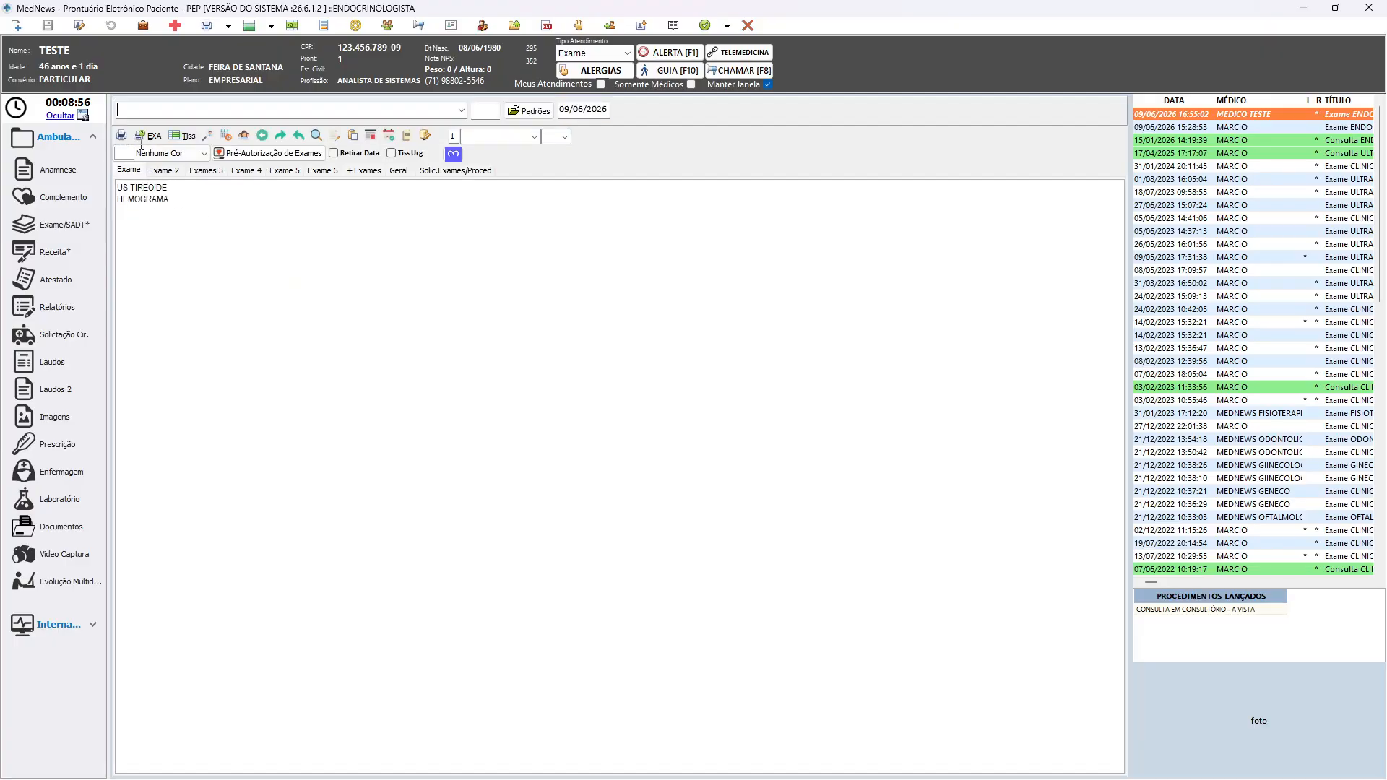
left_click(122, 135)
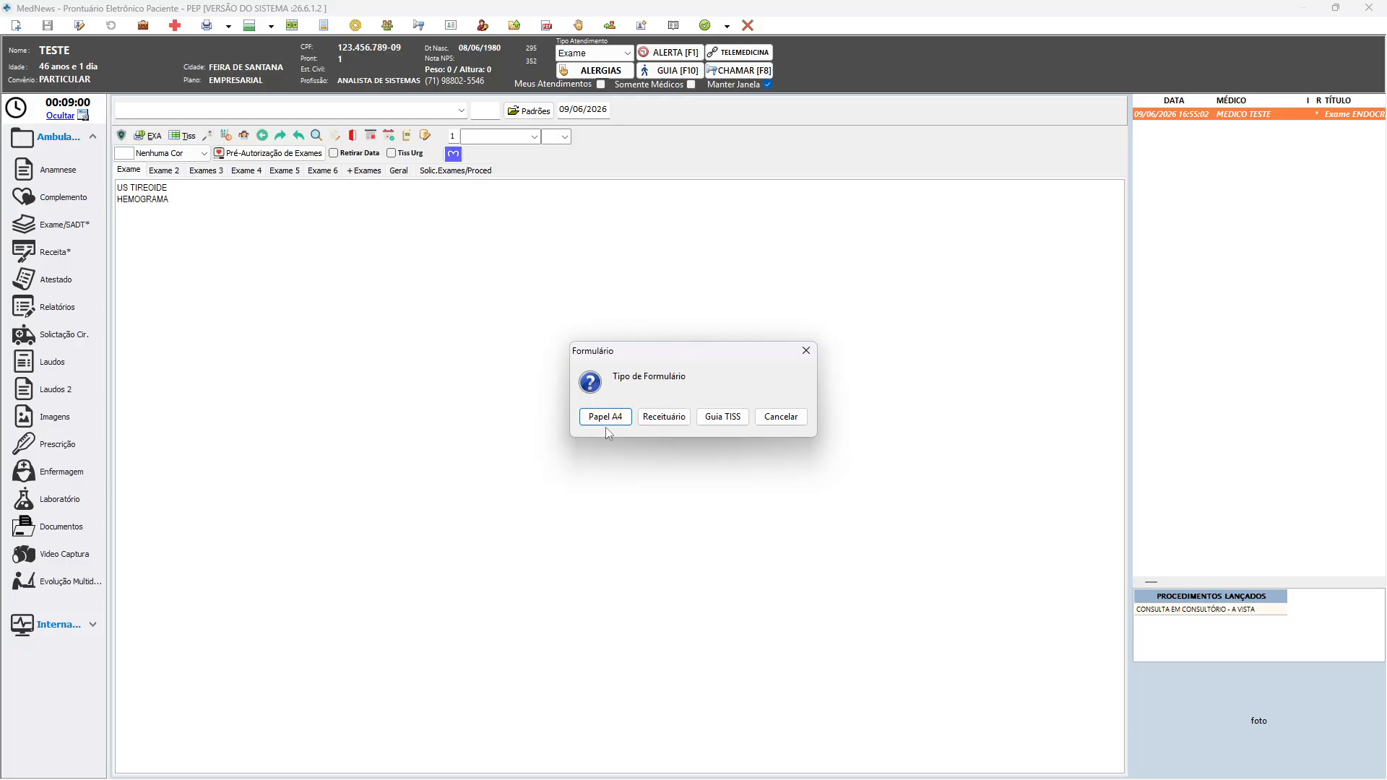
left_click(723, 419)
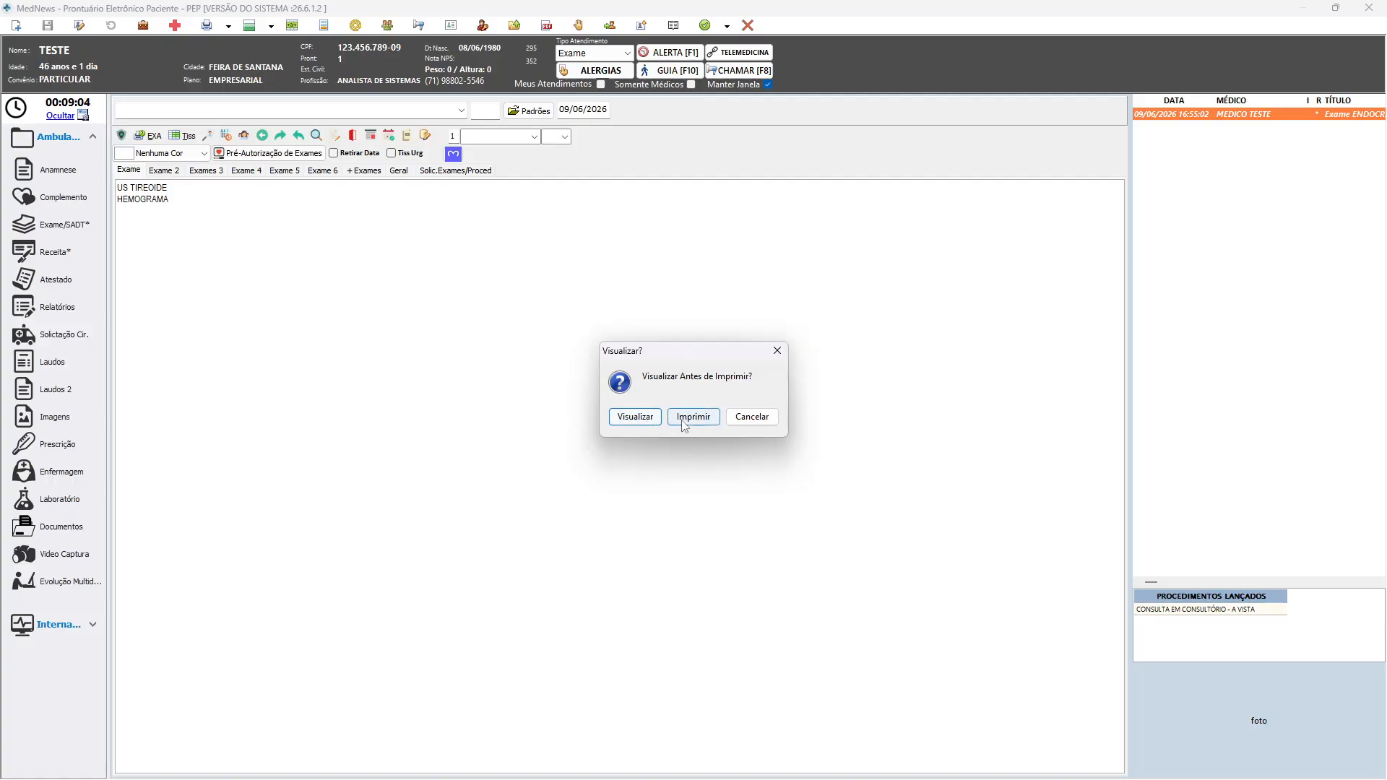
left_click(640, 422)
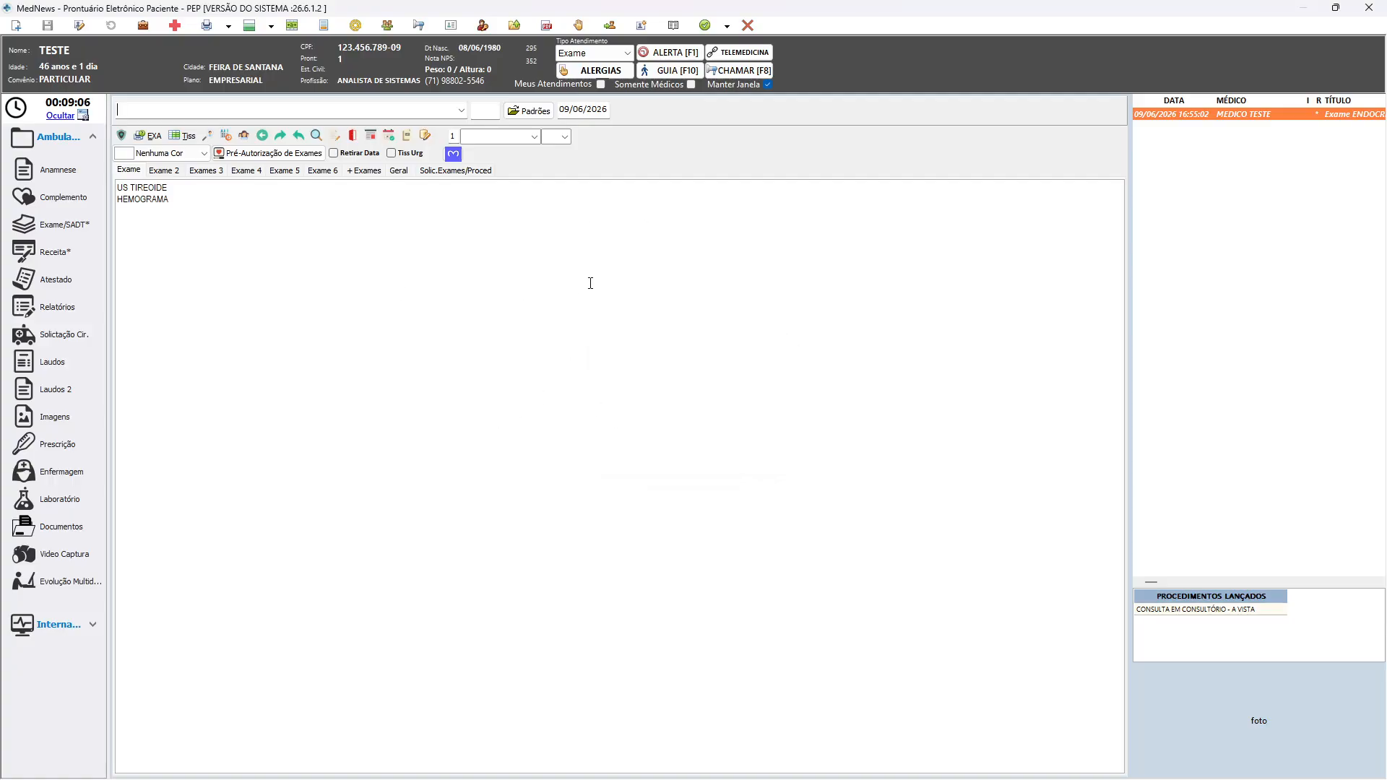
scroll(533, 208, "down", 2)
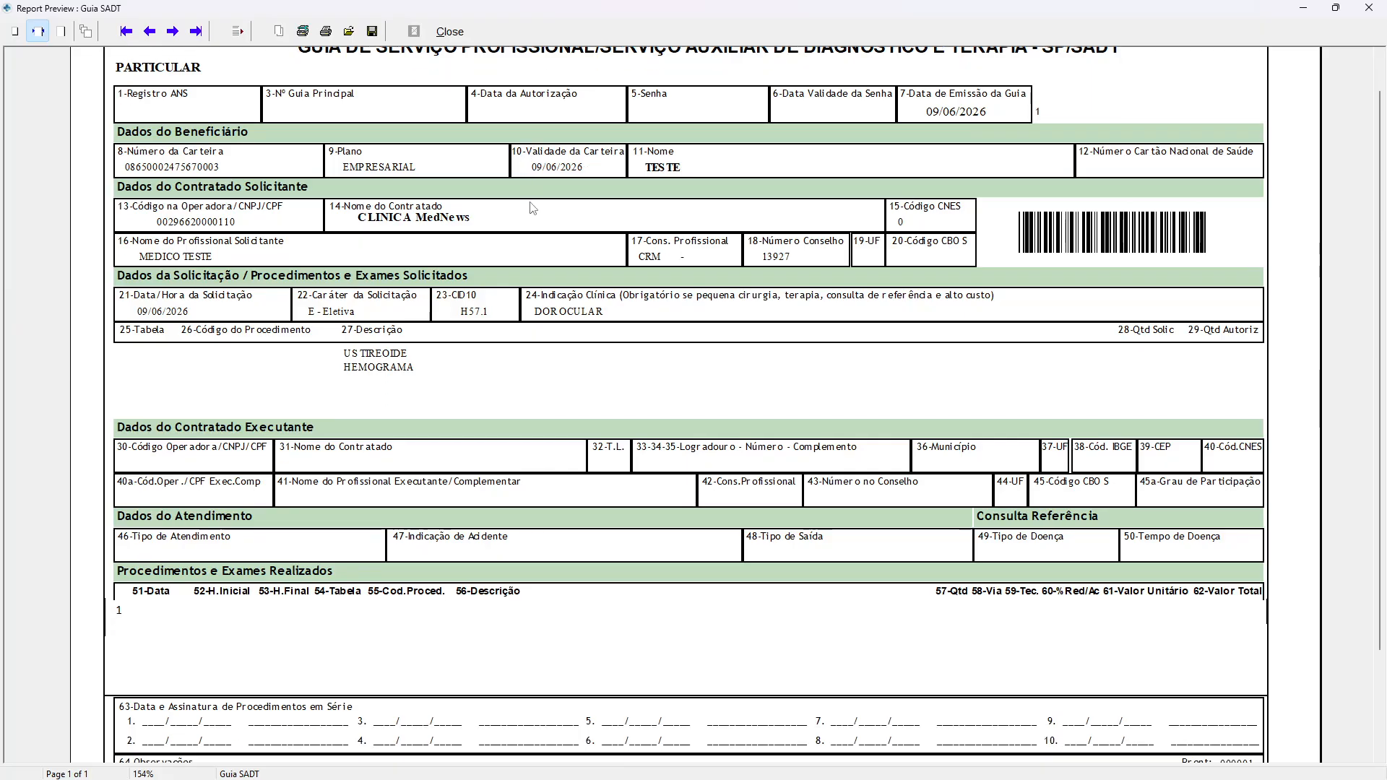
scroll(532, 208, "down", 4)
scroll(536, 274, "up", 2)
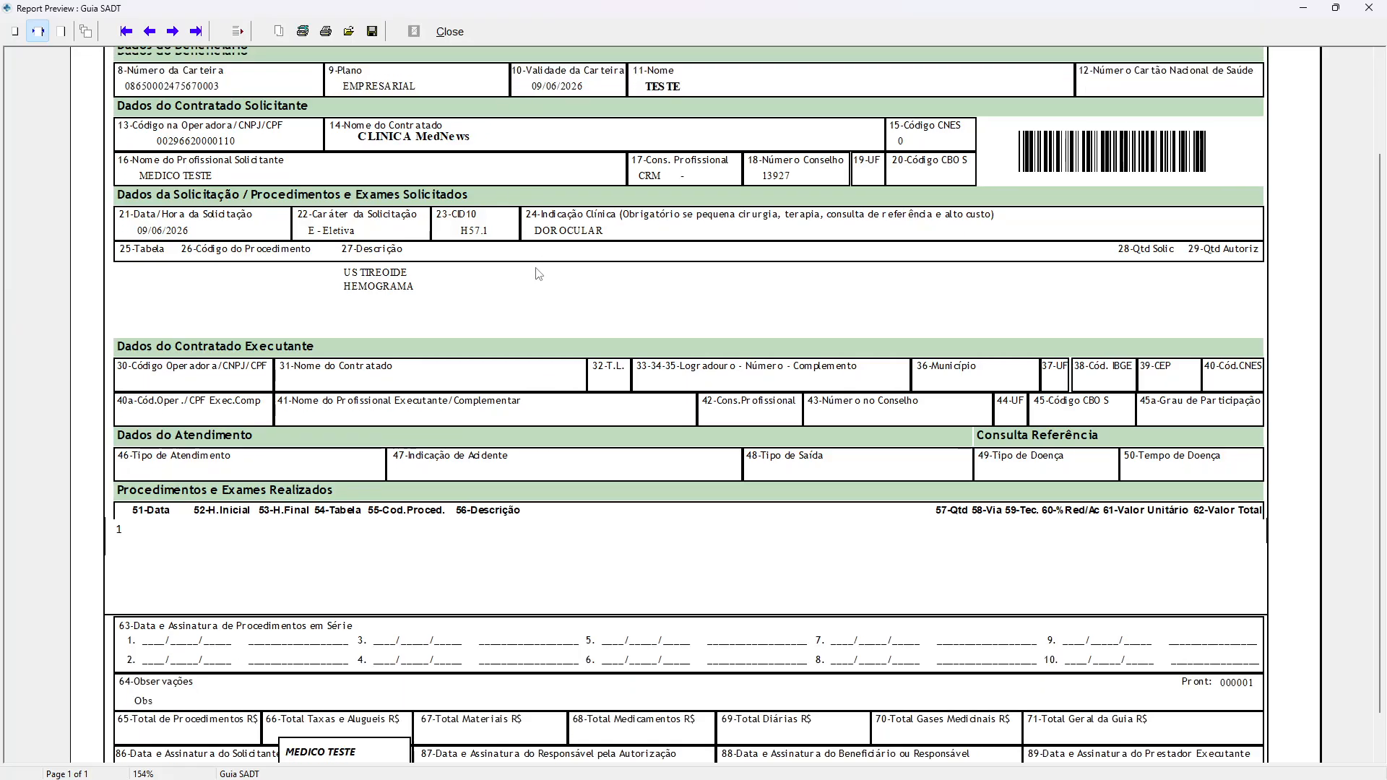
scroll(536, 274, "up", 3)
left_click(449, 31)
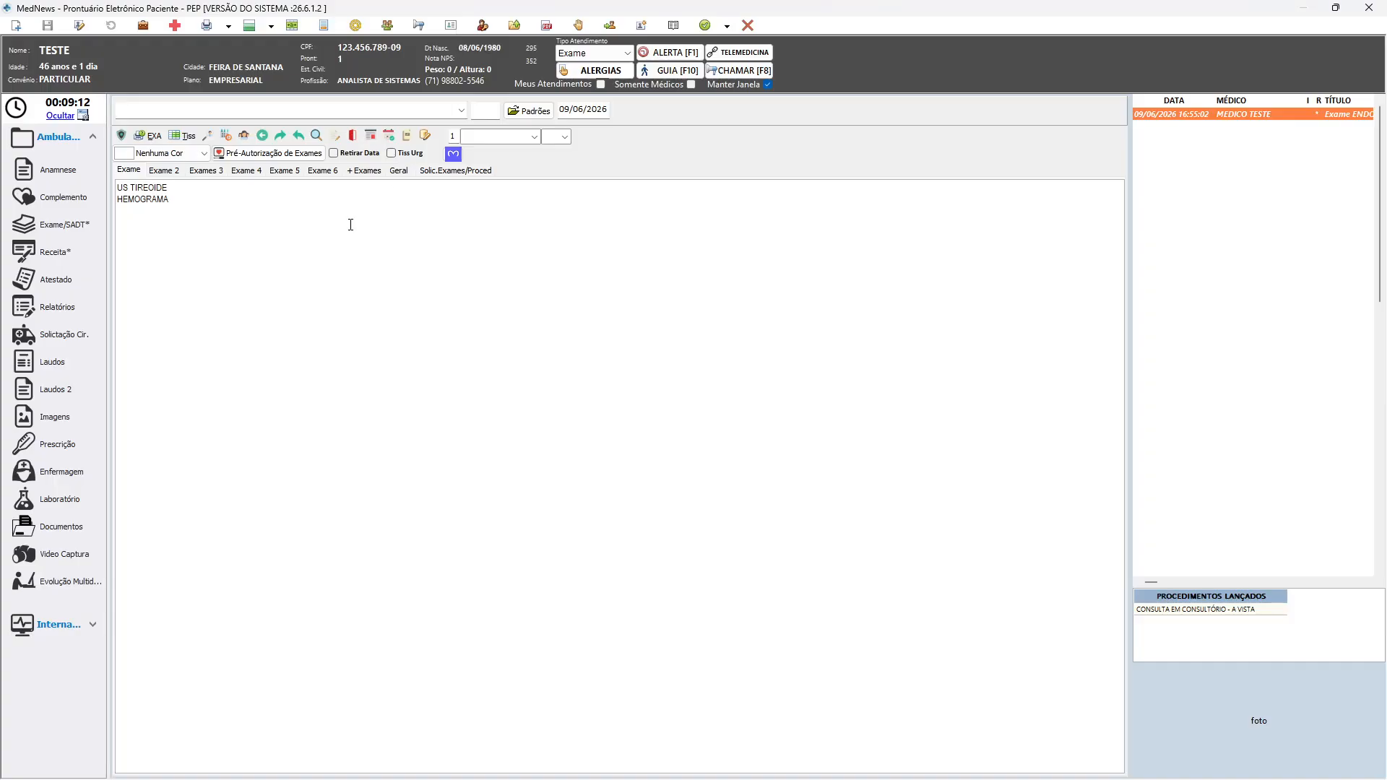
Load the standard report template DUPLEX SCAN COLORIDO DO SISTEMA VENOSO DOS MEMBROS INFERIORES into the patient's first report
left_click(101, 368)
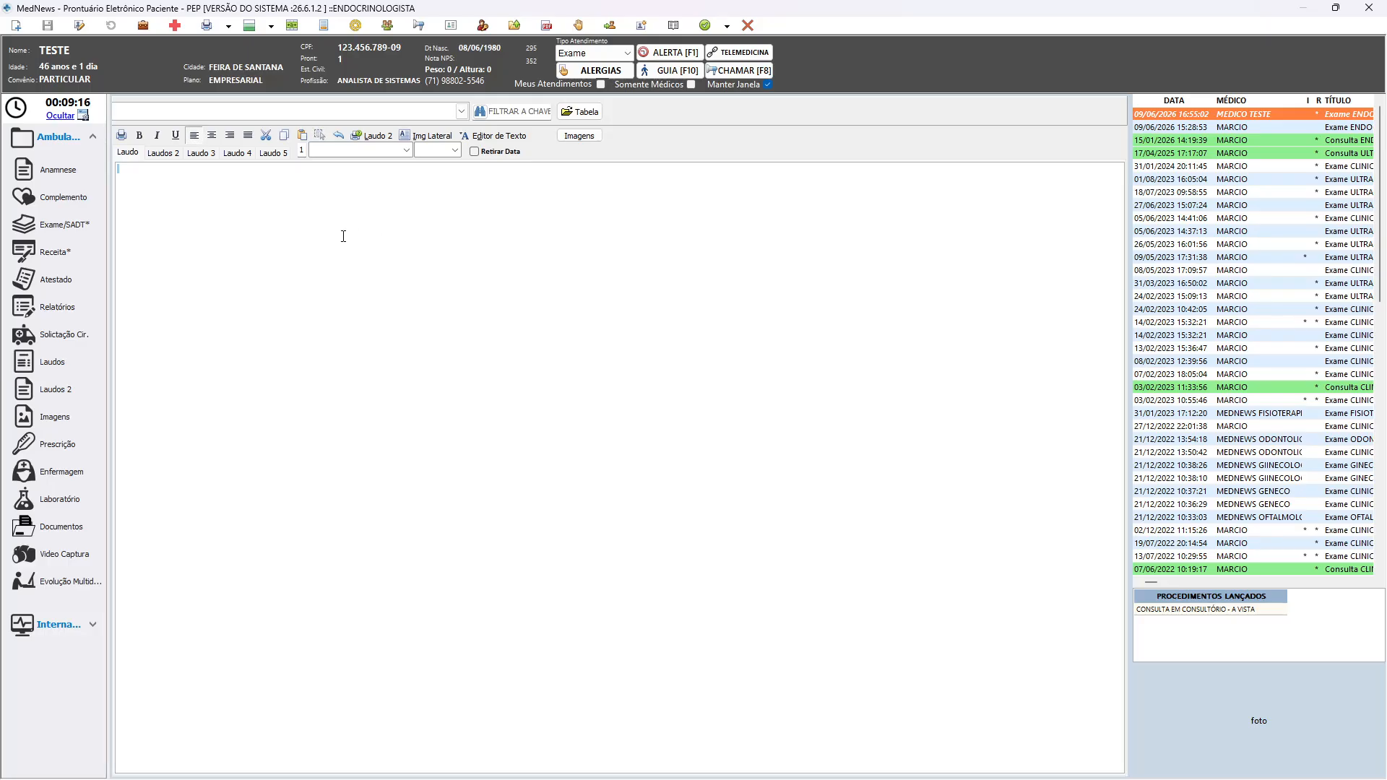
right_click(221, 205)
left_click(203, 207)
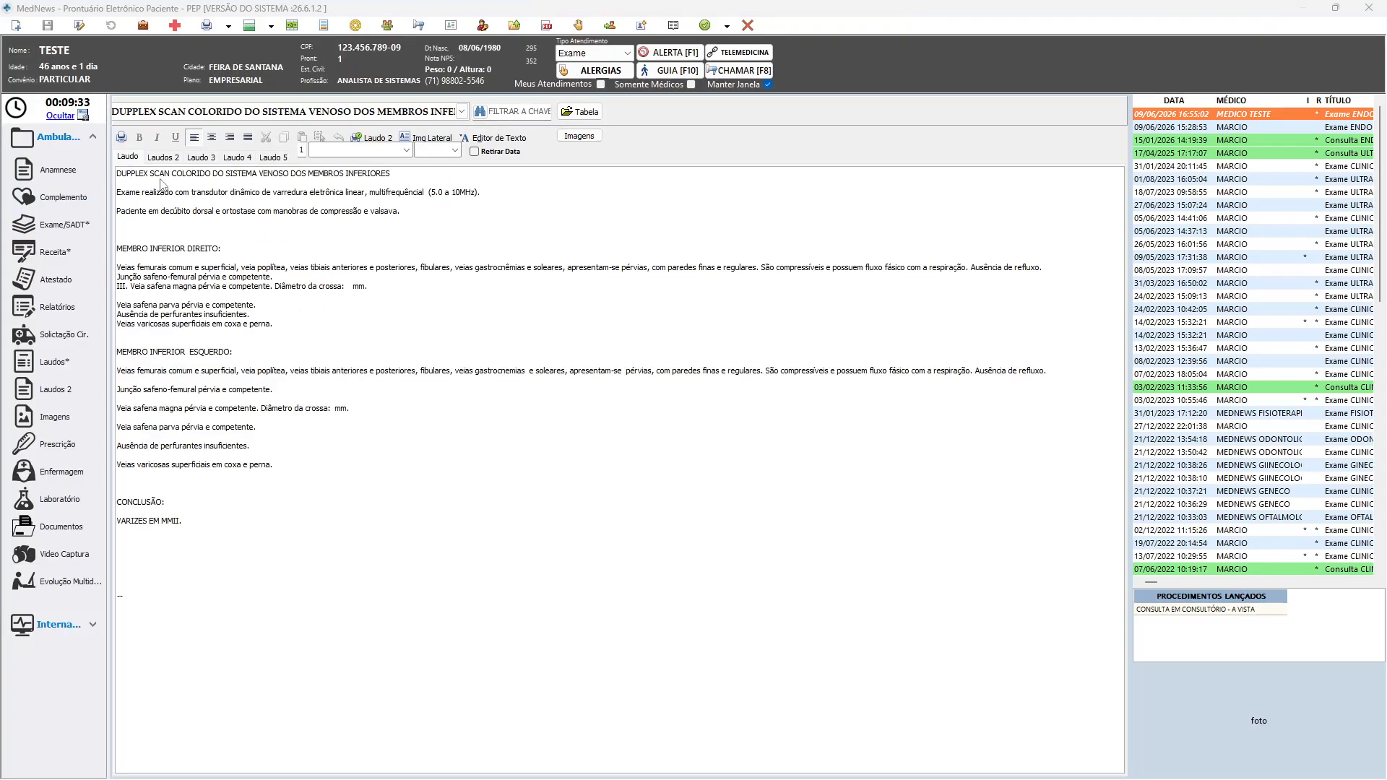
Fill in the great saphenous vein's crossa diameter for the right lower limb as 58 mm in the report
left_click_drag(325, 476, 301, 250)
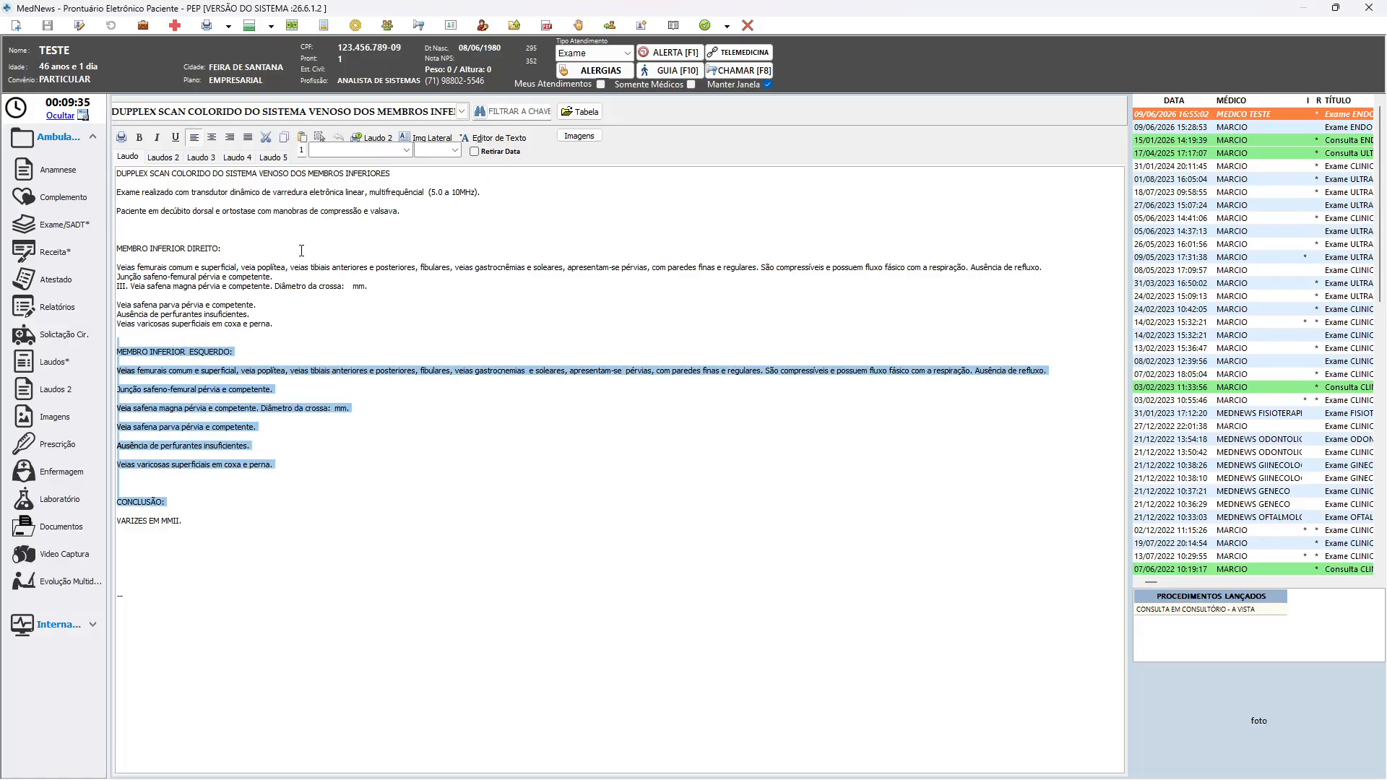
left_click(247, 249)
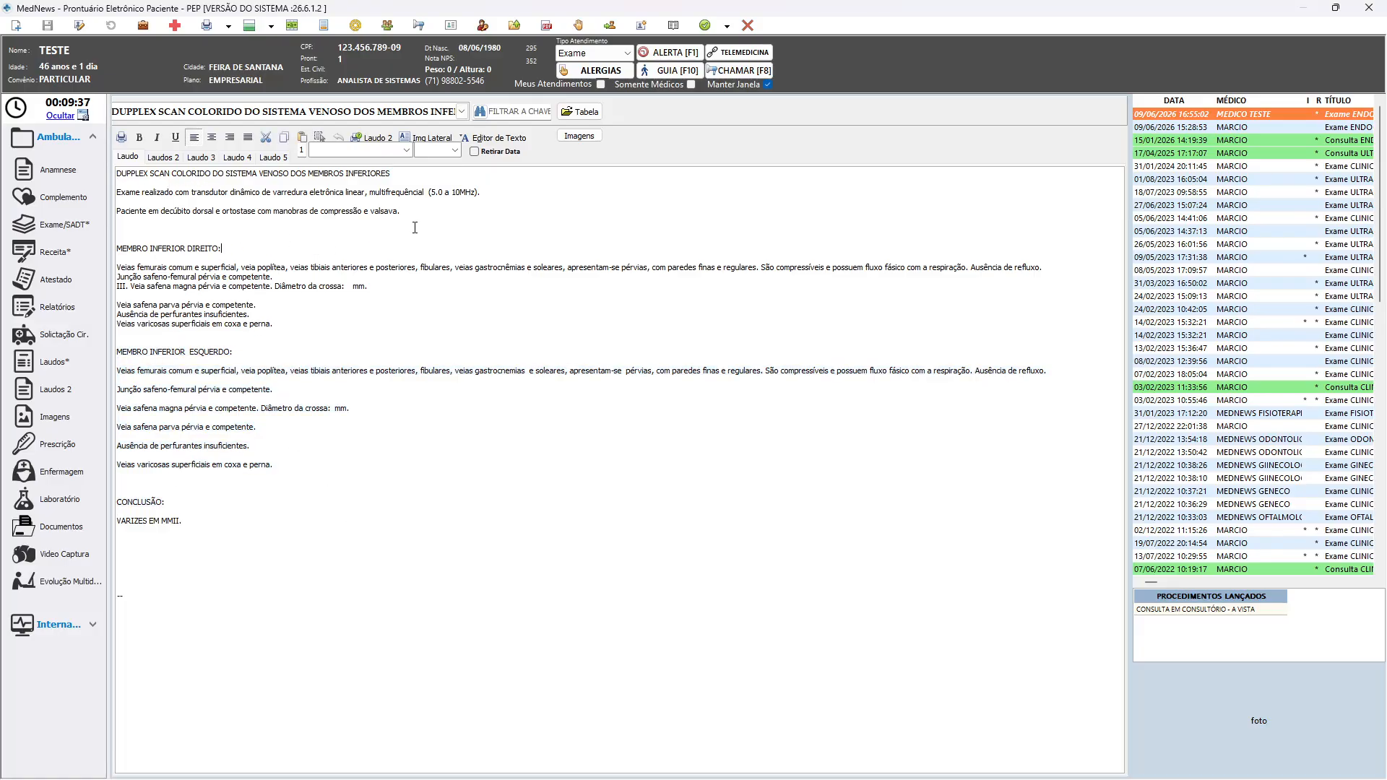
left_click(351, 286)
type("58")
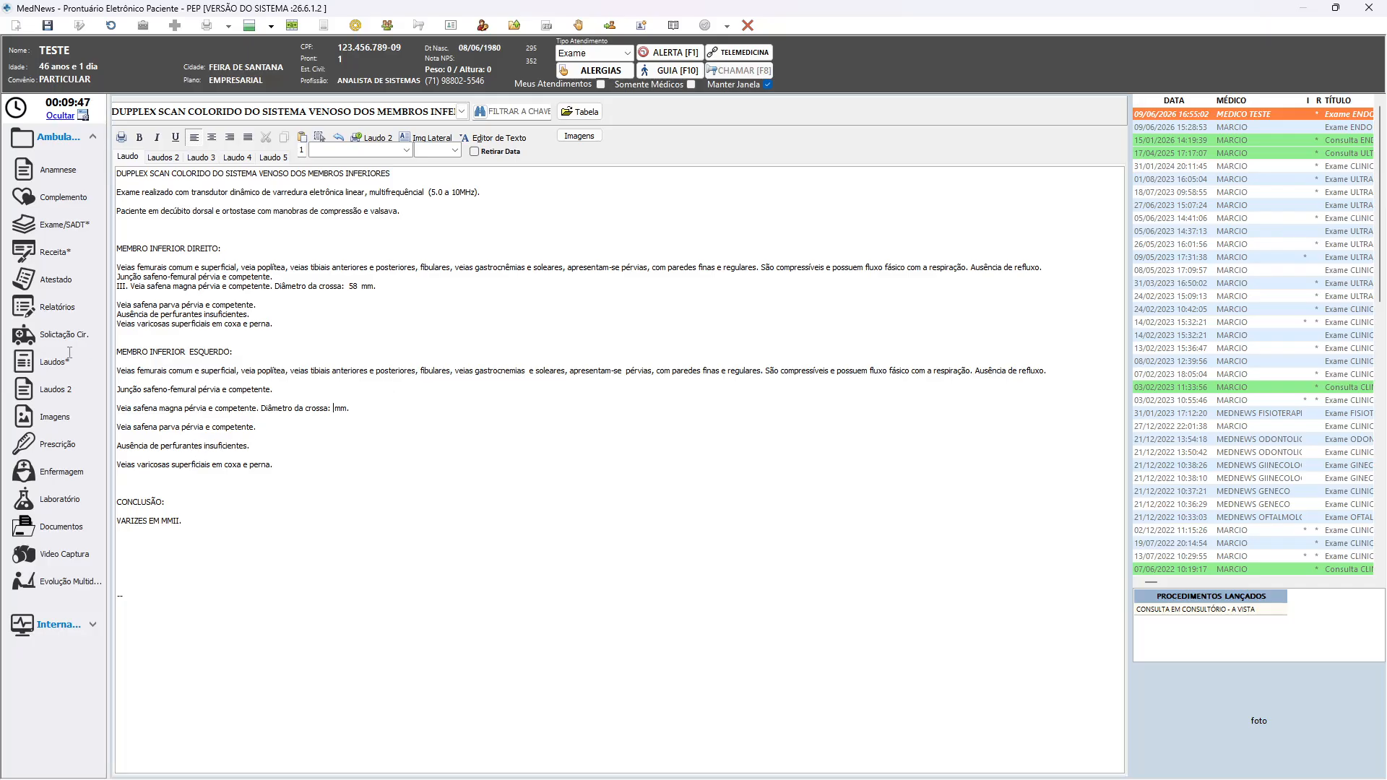
Open the patient's documents section and examine the file details, starting with the file path field
left_click(62, 538)
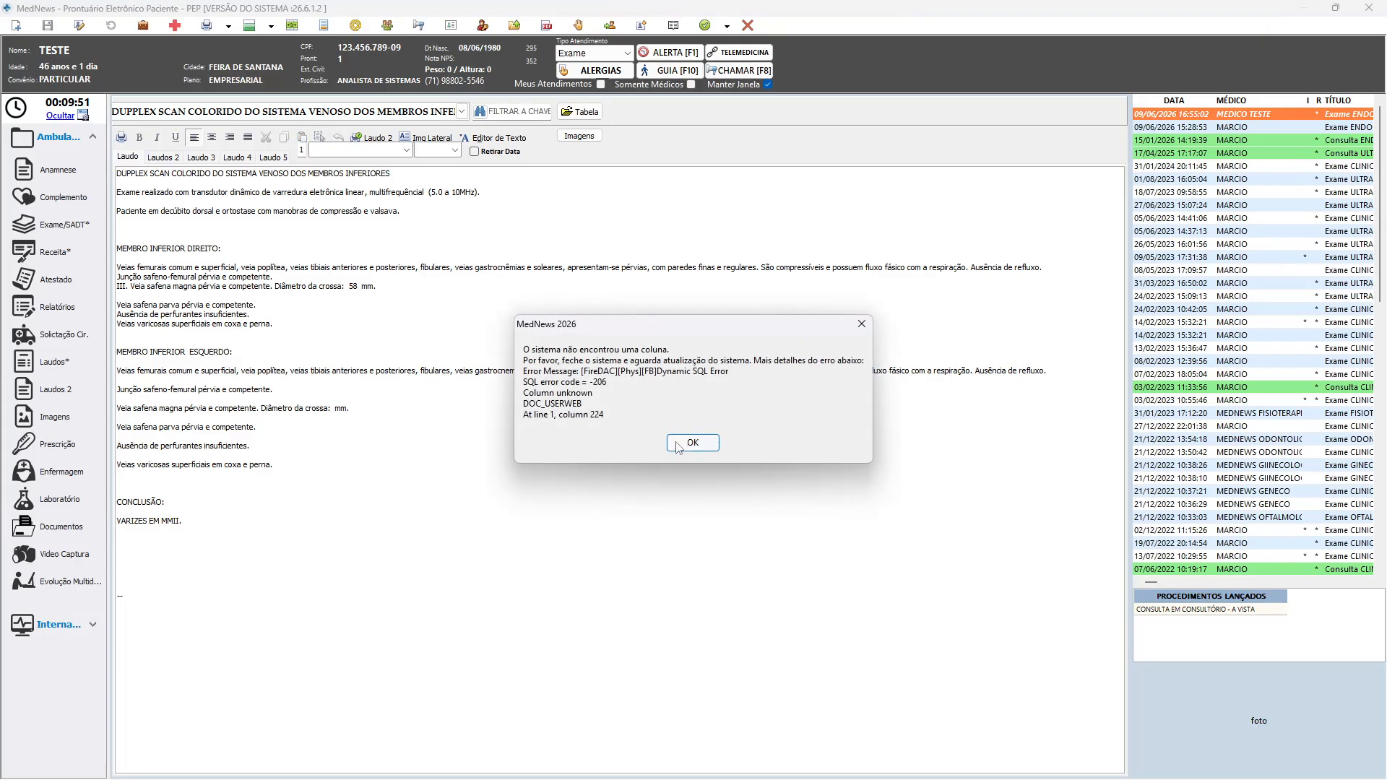
left_click(692, 442)
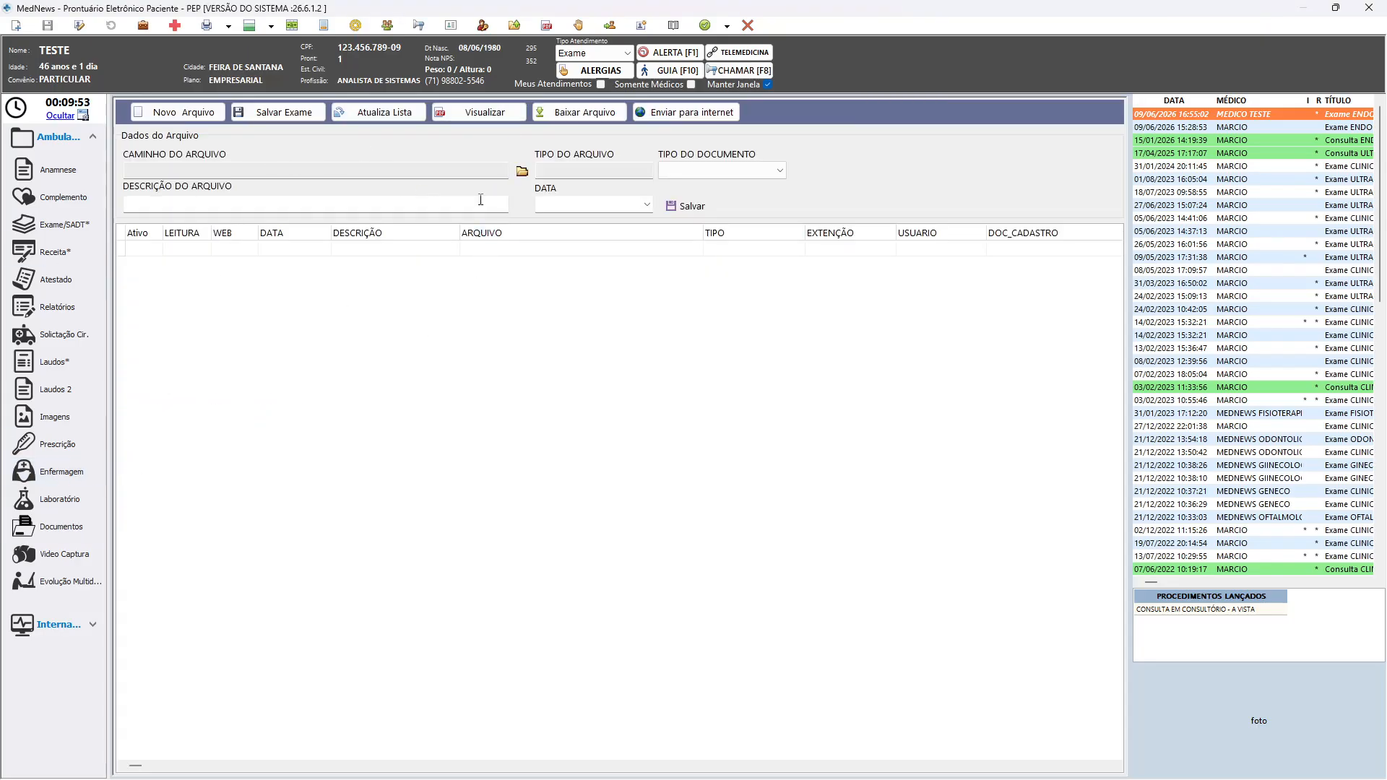
left_click(199, 171)
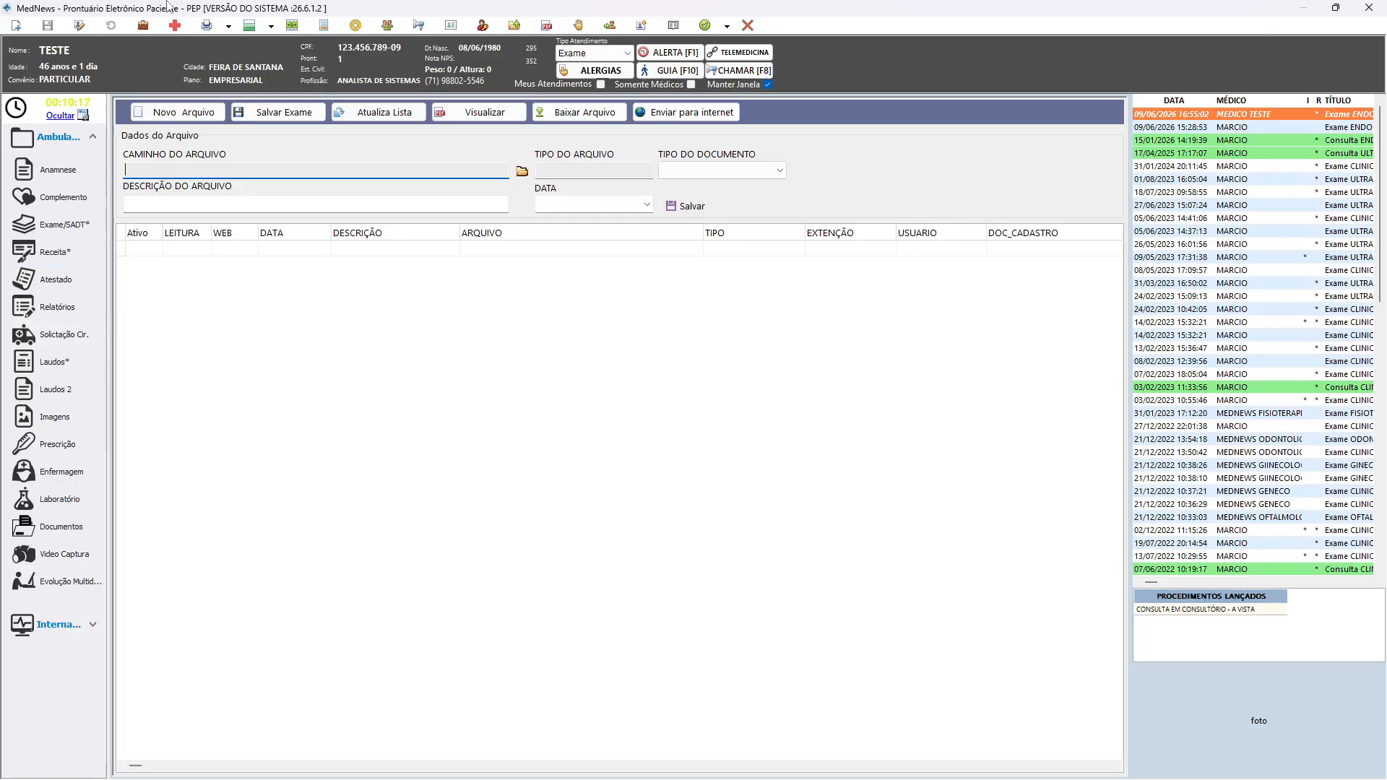
Return to the anamnesis, review the patient status options, finish the attendance, and show the day's attended patients
left_click(85, 172)
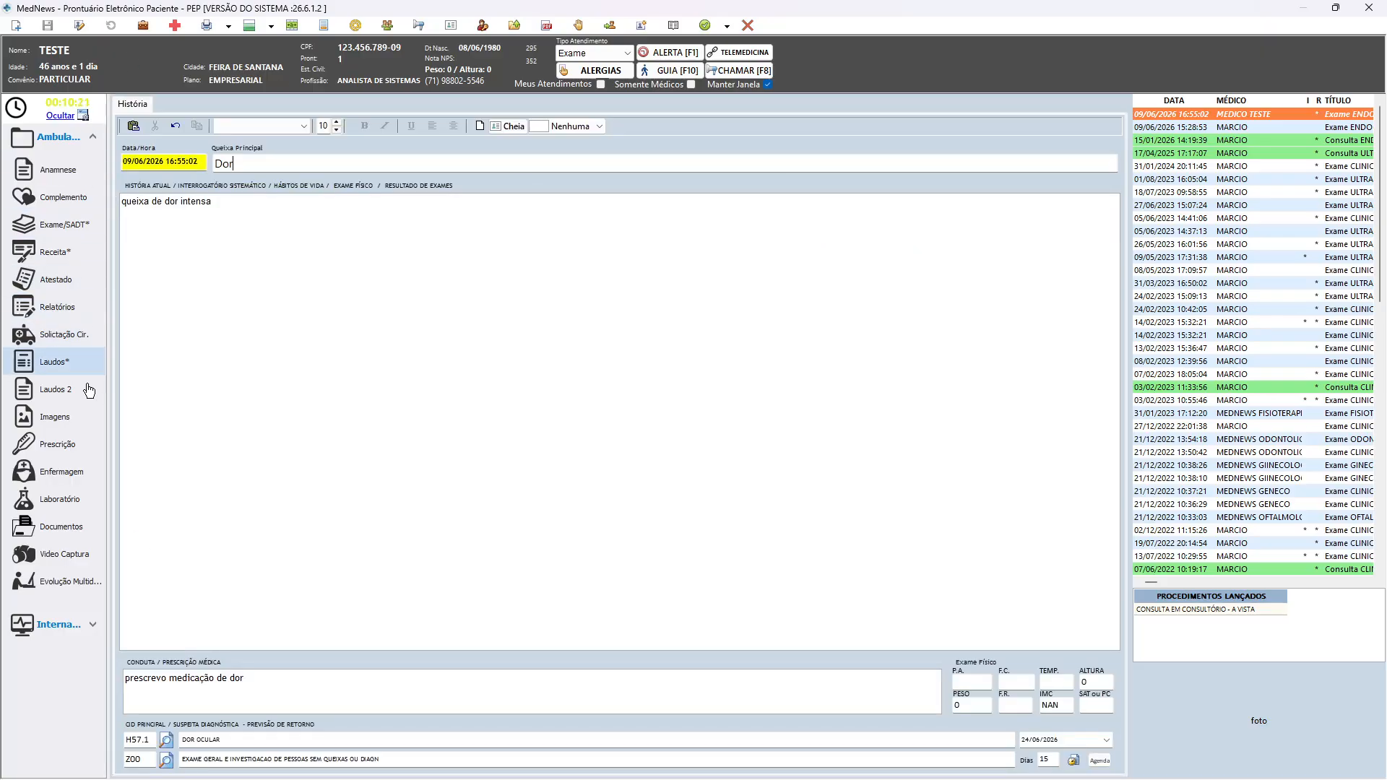
left_click(726, 27)
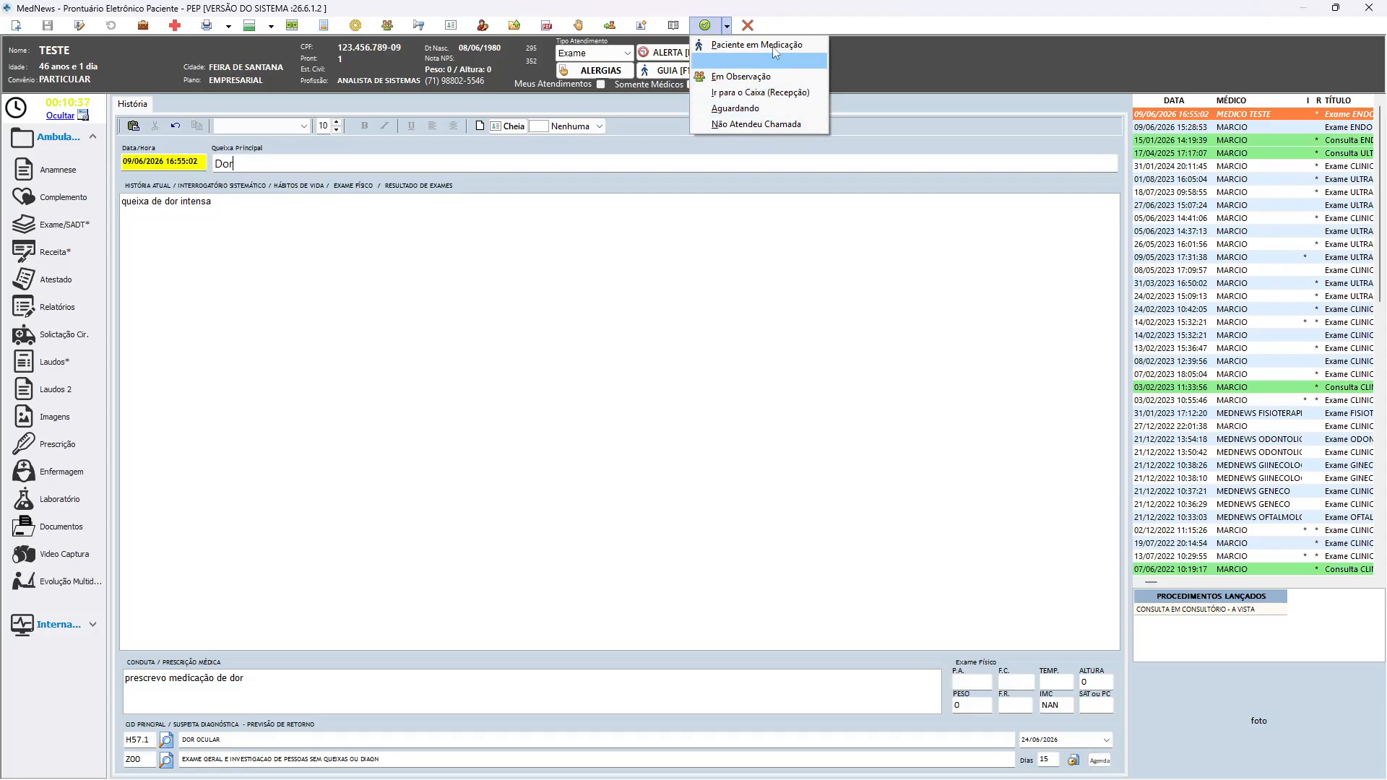
left_click(730, 9)
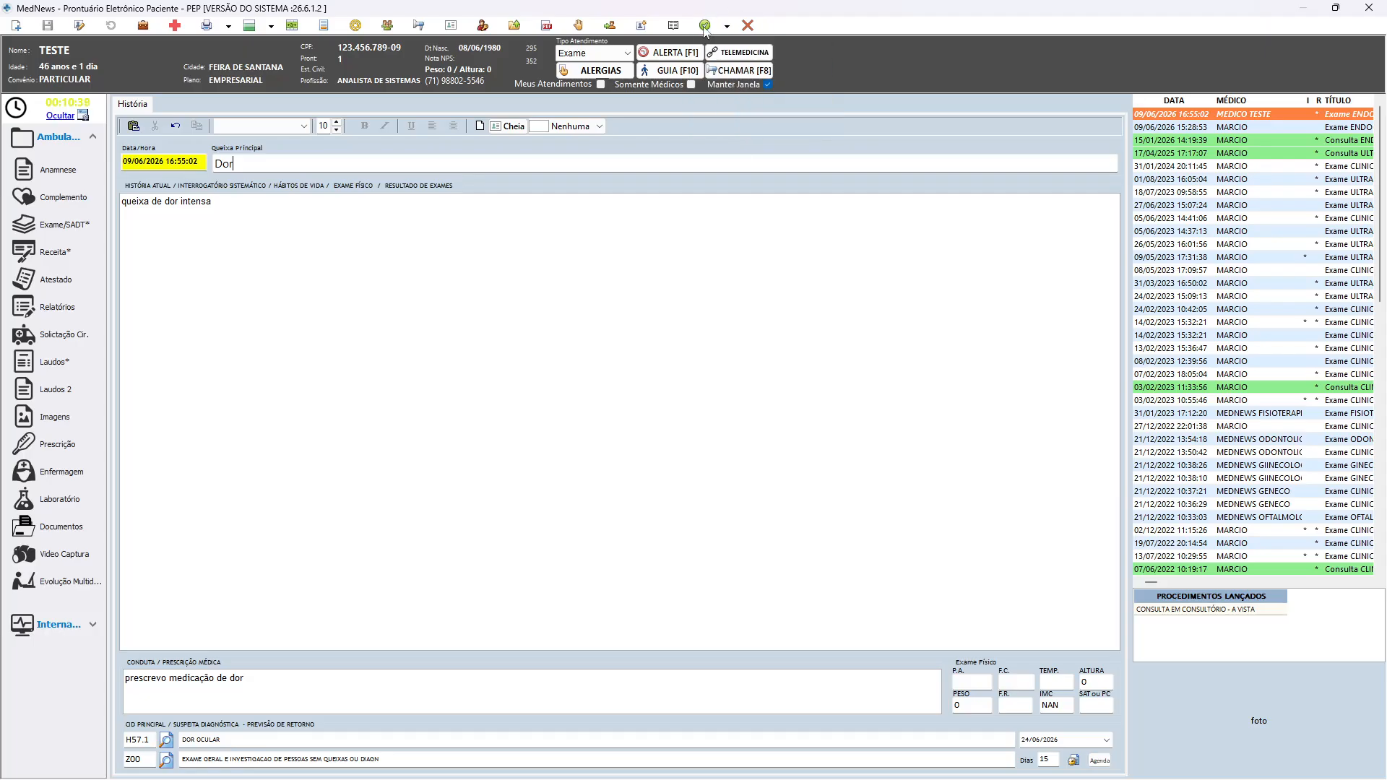
left_click(704, 27)
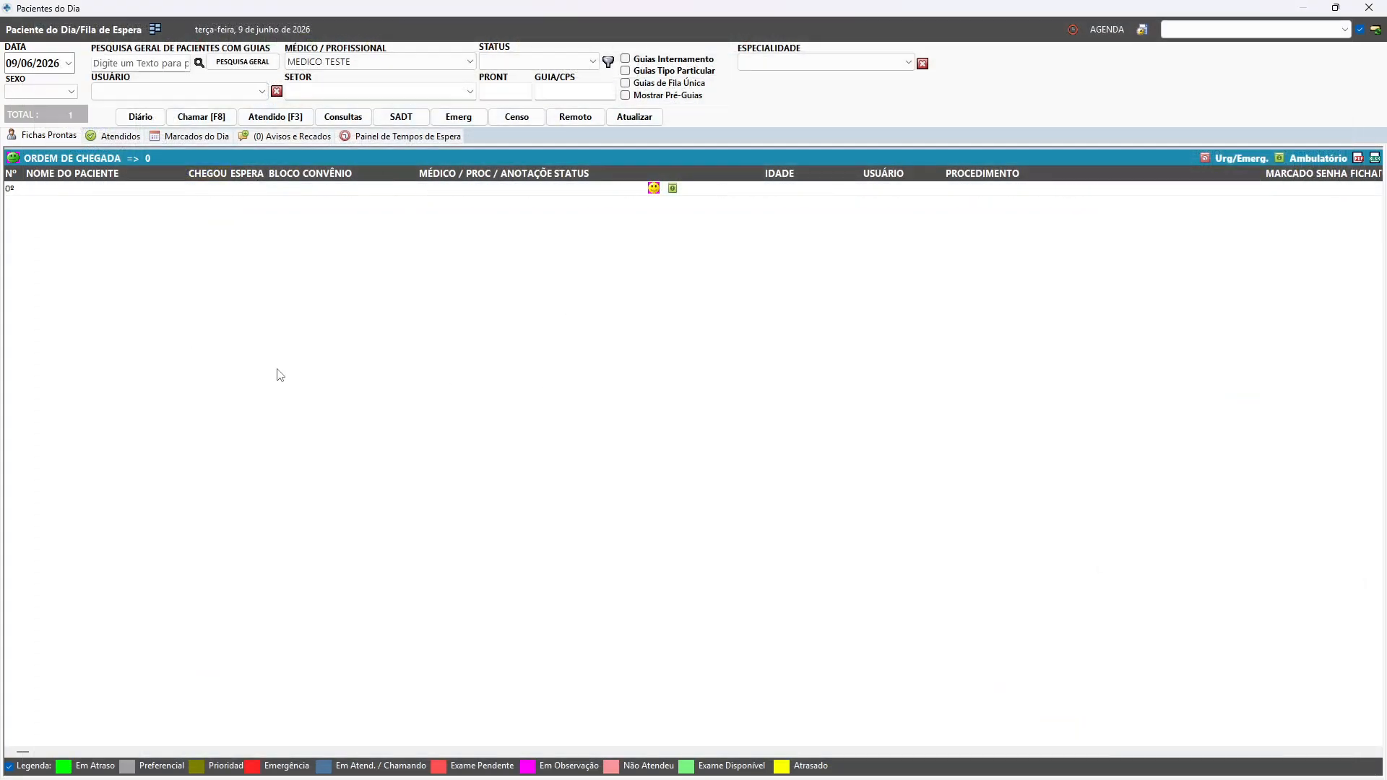
left_click(103, 136)
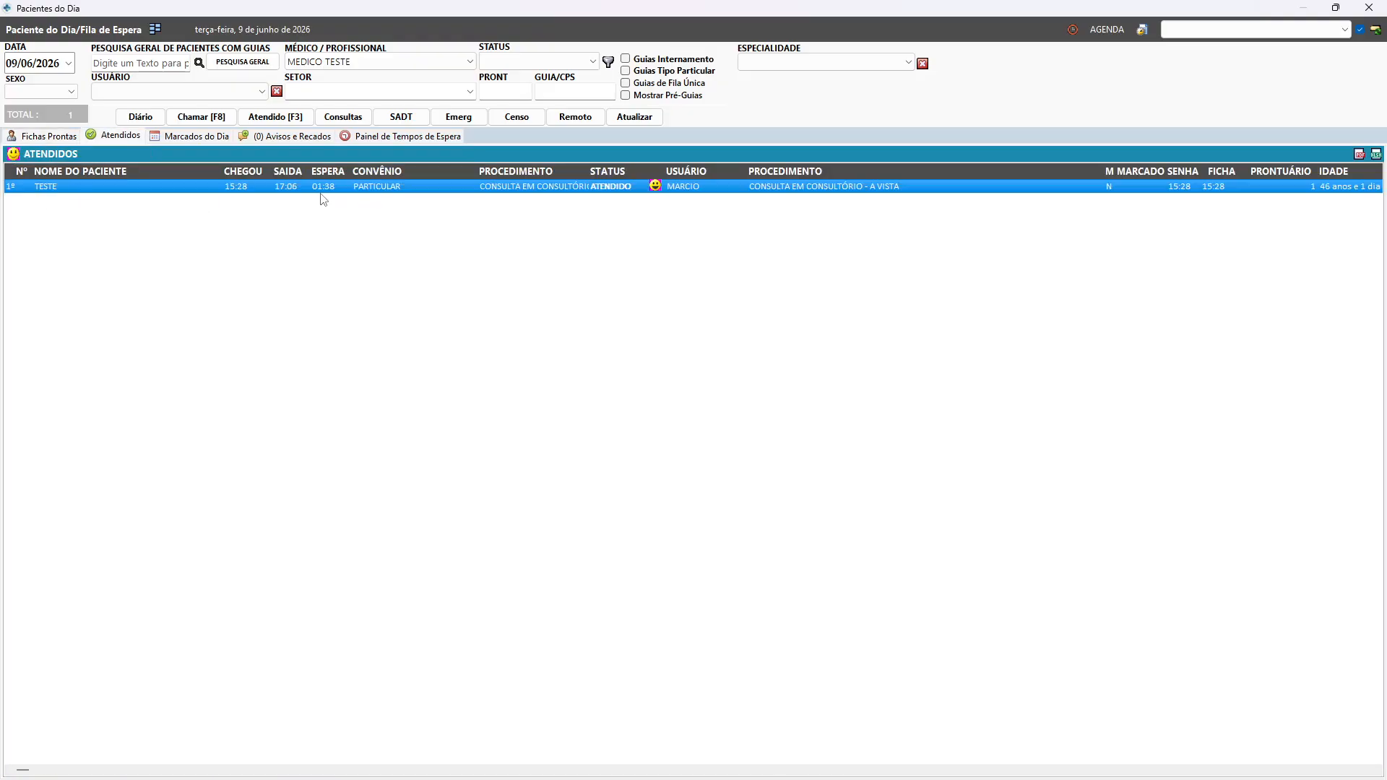